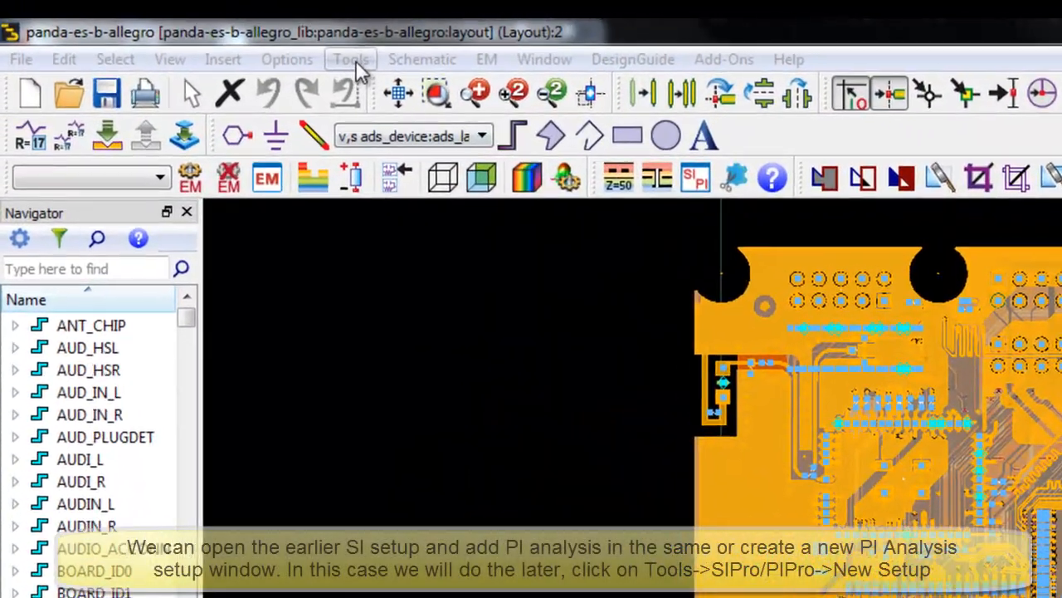
Step: Create a new SIPro/PIPro setup named PI_Analysis for the panda-es-b-allegro layout and substrate
{"action": "left_click", "coordinate": [355, 62]}
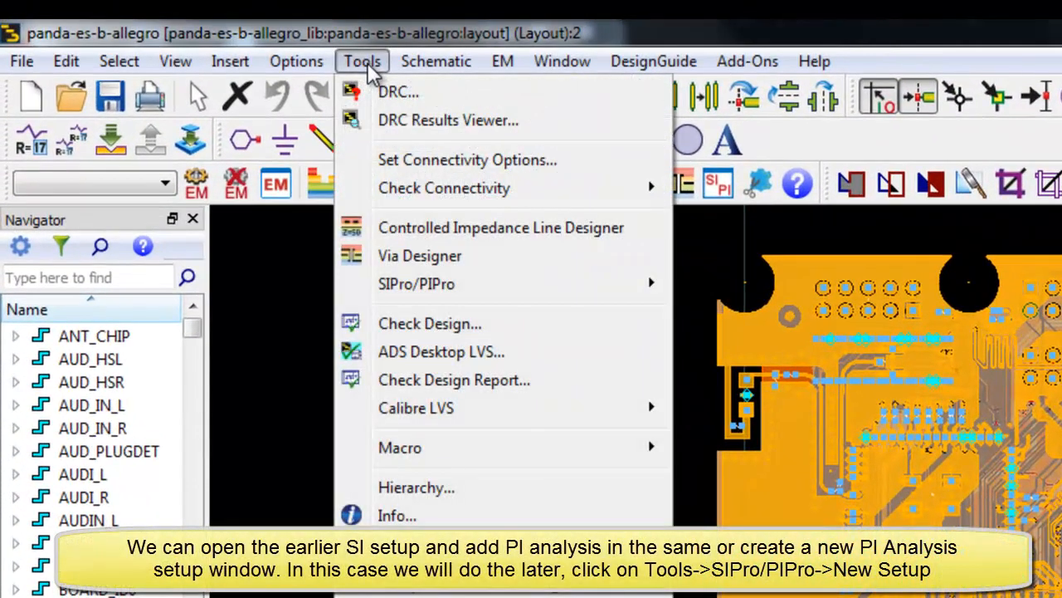
{"action": "mouse_move", "coordinate": [453, 292]}
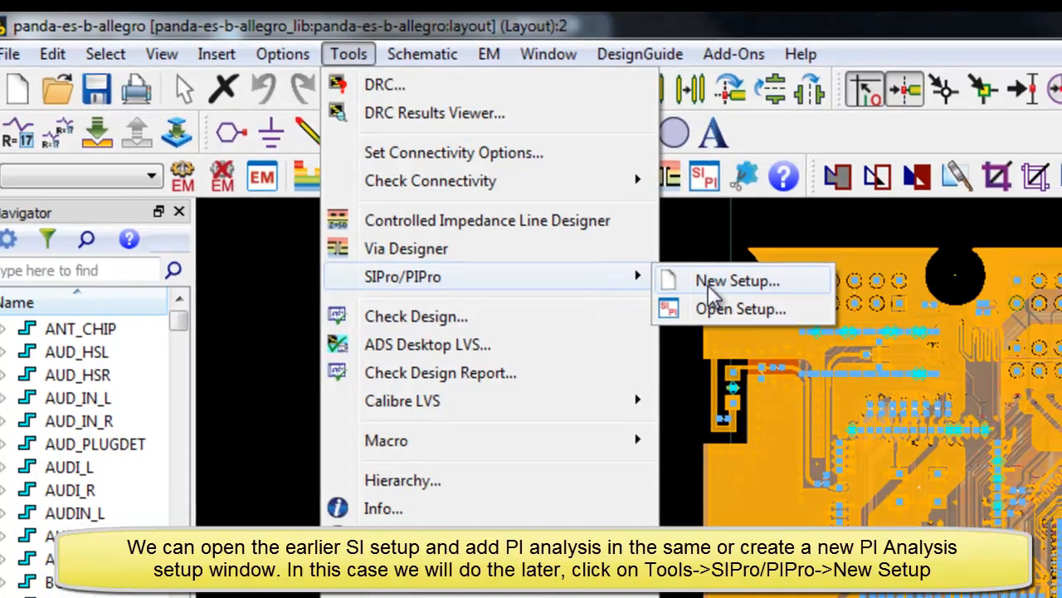
{"action": "left_click", "coordinate": [709, 286]}
{"action": "left_click_drag", "start_coordinate": [711, 298], "coordinate": [600, 292]}
{"action": "type", "text": "PI_Analysis"}
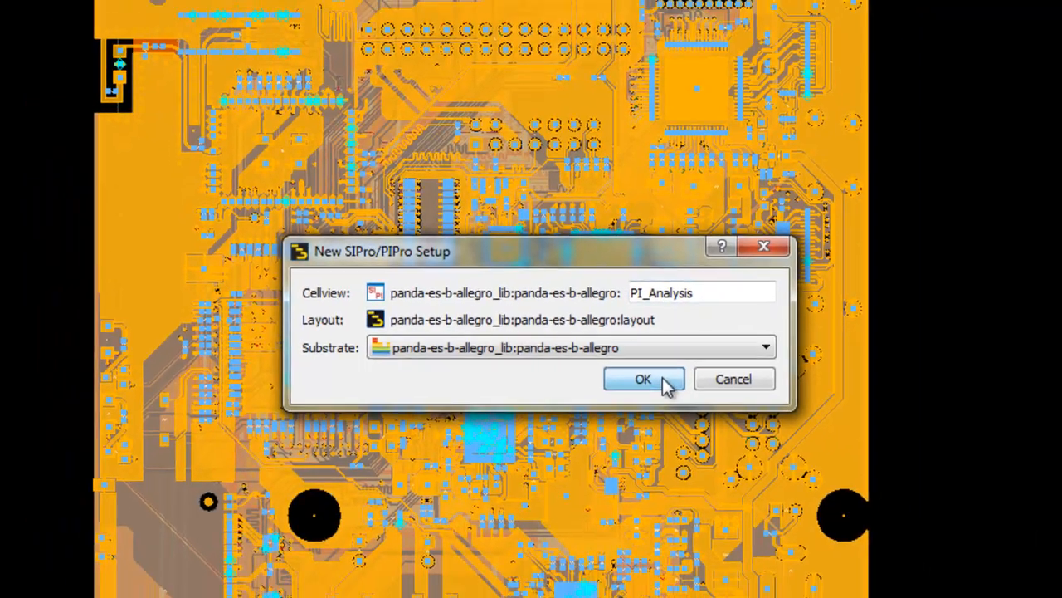
{"action": "left_click", "coordinate": [686, 398]}
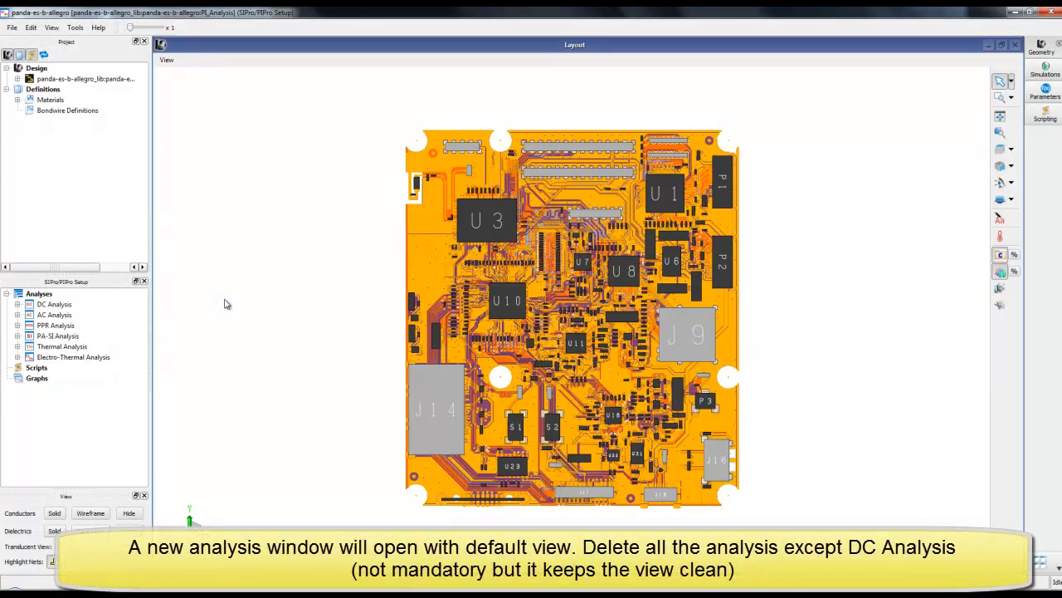
Step: Delete the AC, PPR, PA-SI, Thermal and Electro-Thermal analyses from the setup, keeping only DC Analysis
{"action": "left_click", "coordinate": [51, 315]}
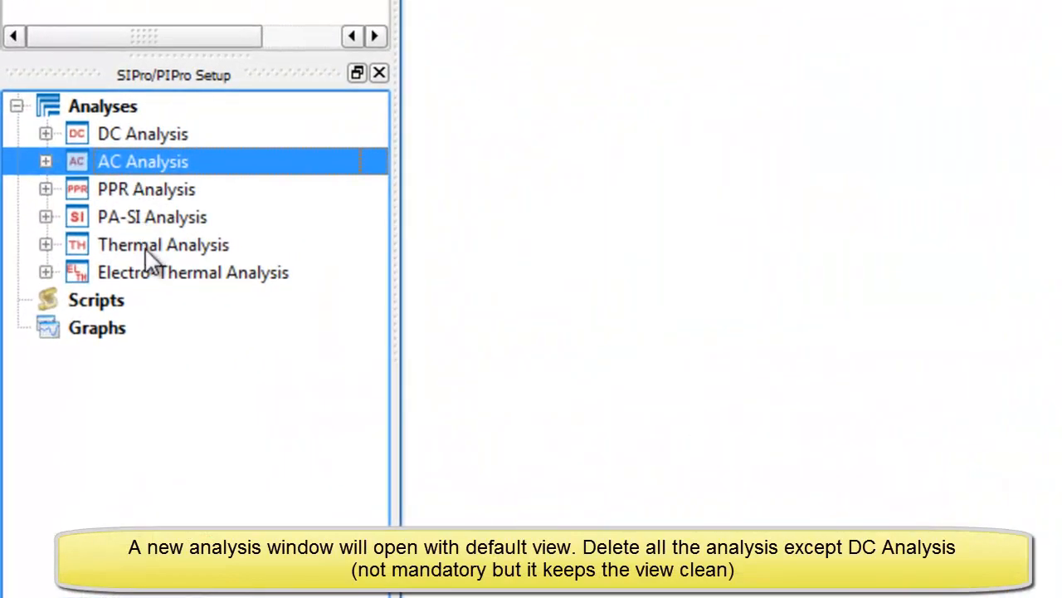
{"action": "left_click", "coordinate": [153, 281], "text": "shift"}
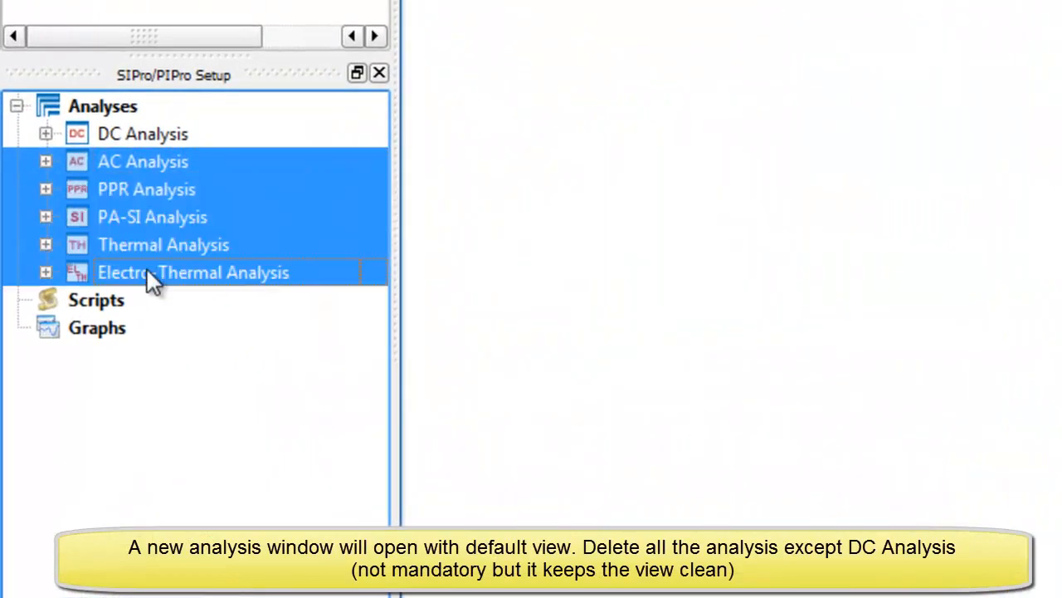
{"action": "right_click", "coordinate": [145, 214]}
{"action": "left_click", "coordinate": [199, 264]}
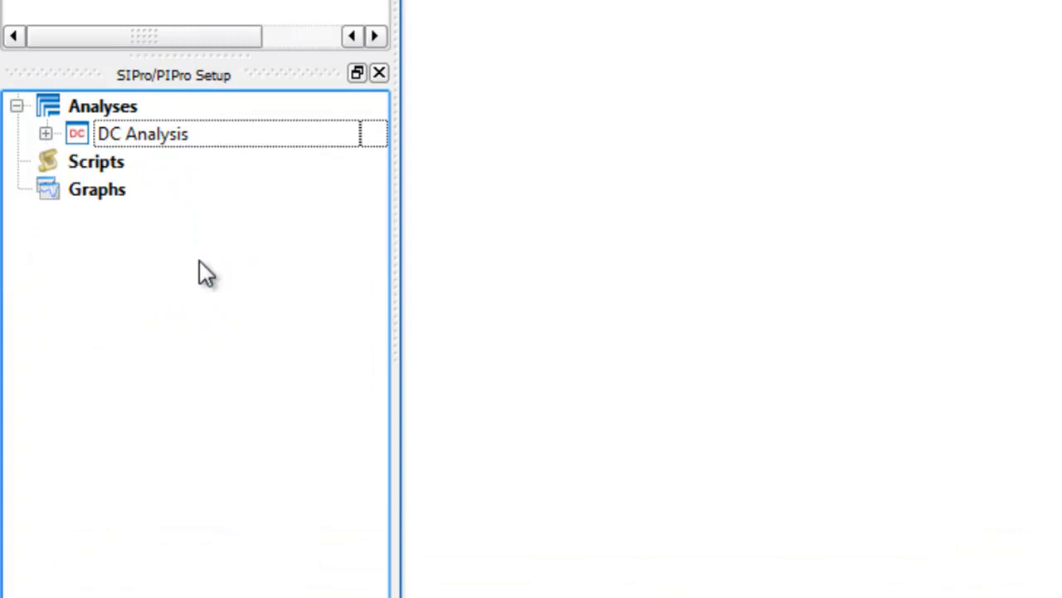
Step: Rename the DC Analysis to VBAT_DCIR
{"action": "left_click", "coordinate": [135, 133]}
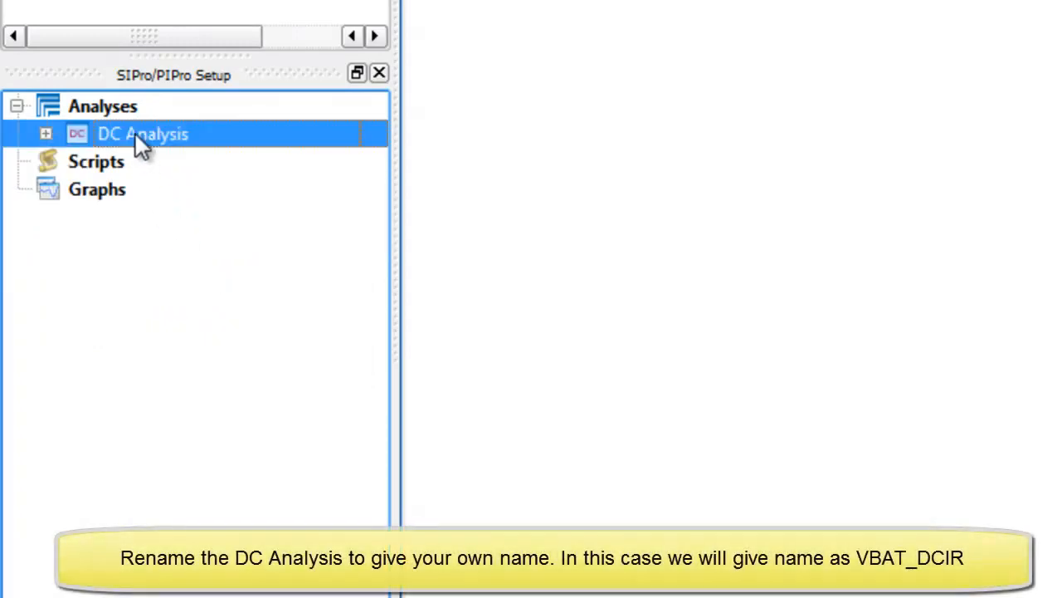
{"action": "left_click", "coordinate": [135, 133]}
{"action": "type", "text": "VBAT_DCIR"}
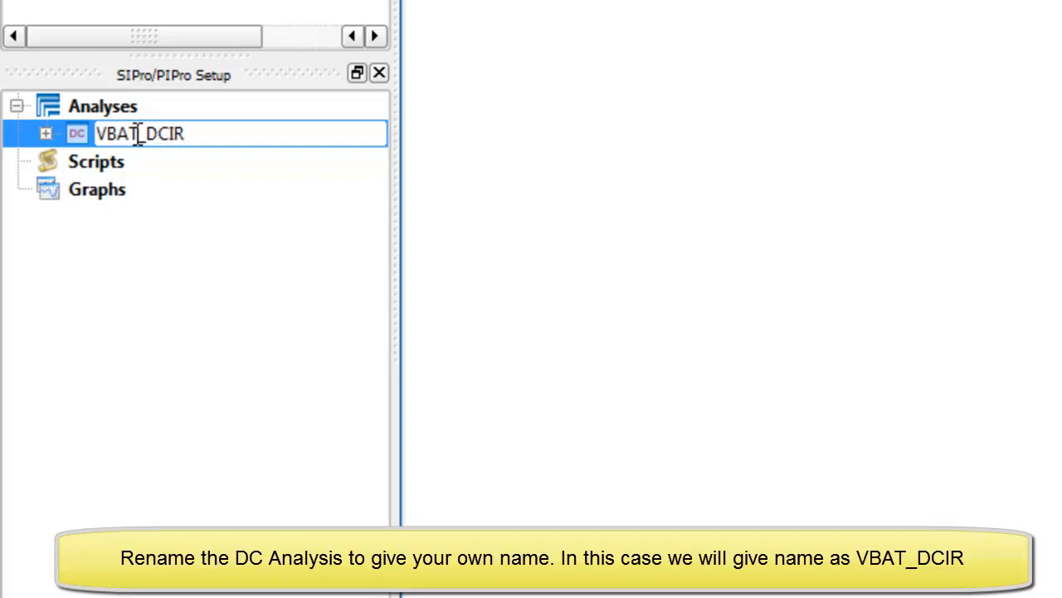
{"action": "key", "text": "Return"}
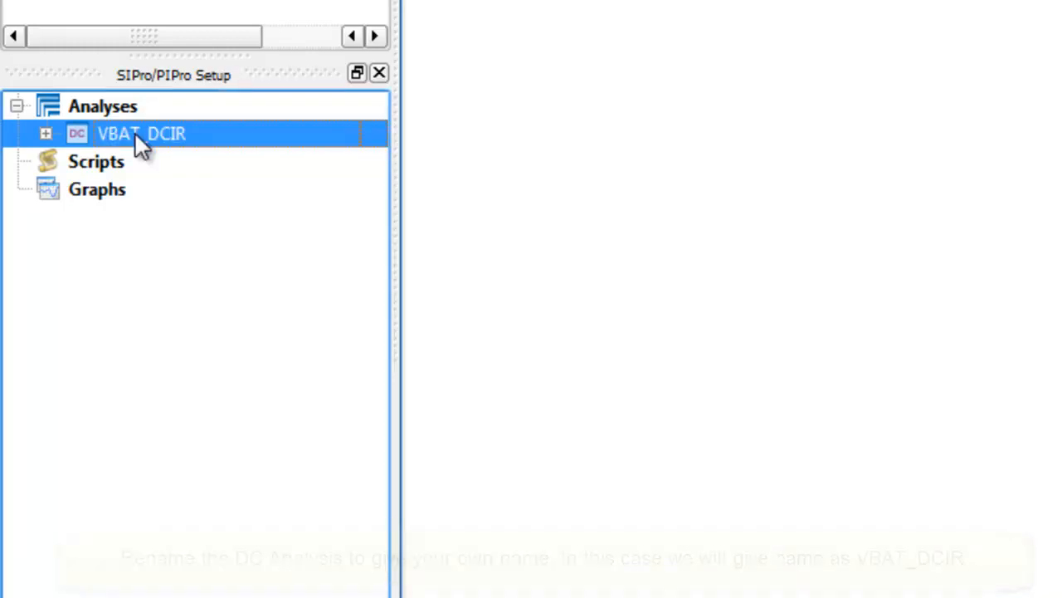
Step: Expand the VBAT_DCIR analysis and the design's Components and Nets lists in the project tree
{"action": "left_click", "coordinate": [46, 134]}
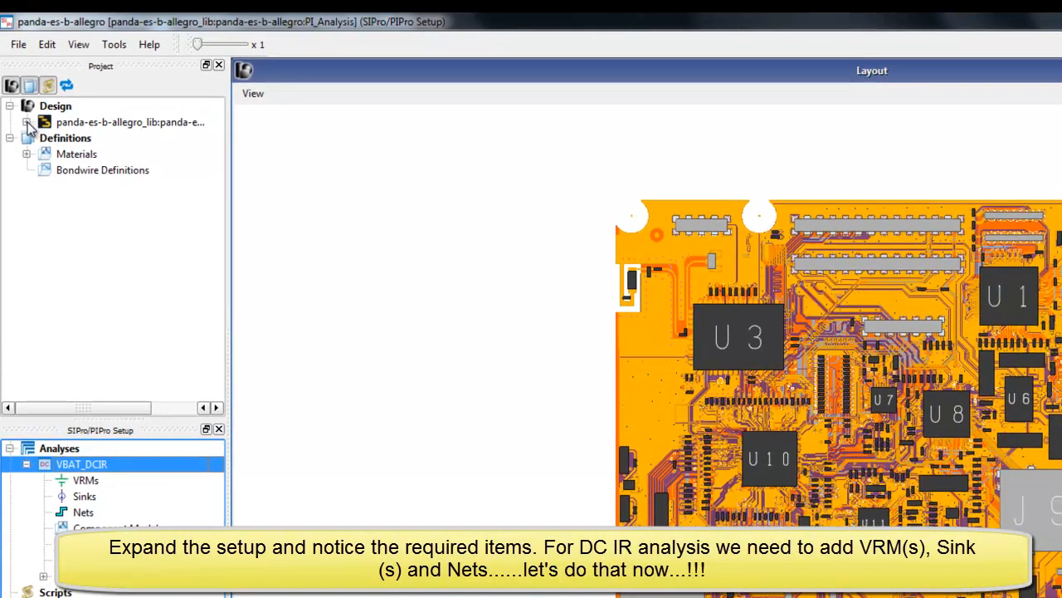
{"action": "left_click", "coordinate": [27, 122]}
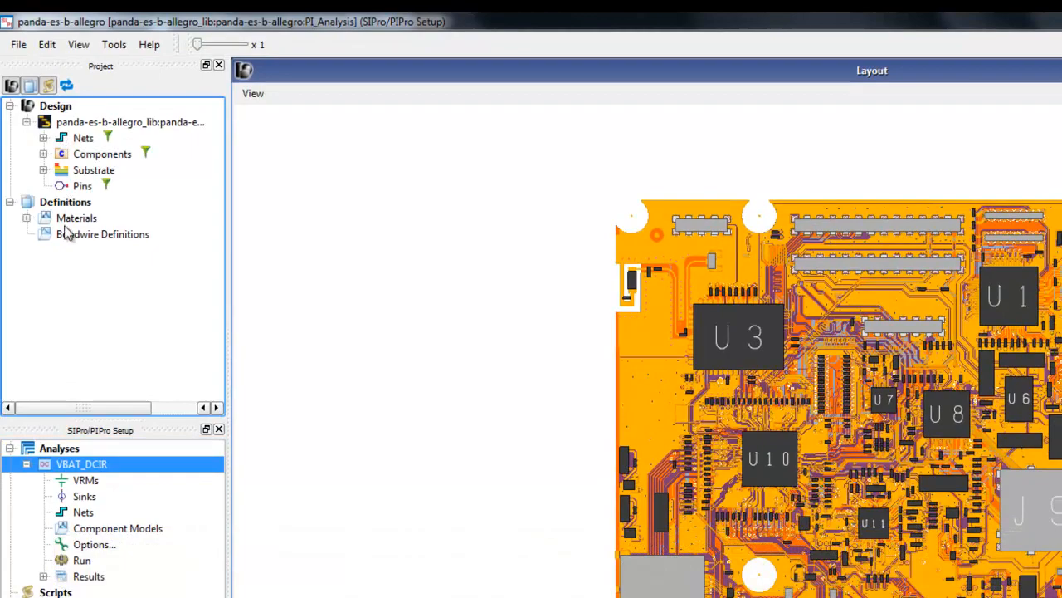
{"action": "left_click", "coordinate": [43, 154]}
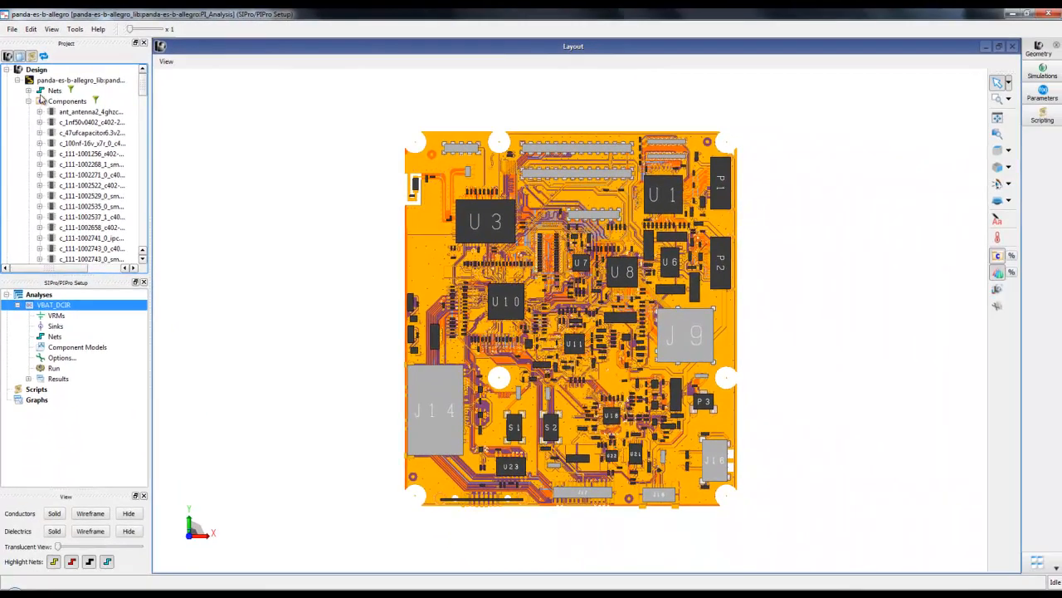
{"action": "left_click", "coordinate": [29, 91]}
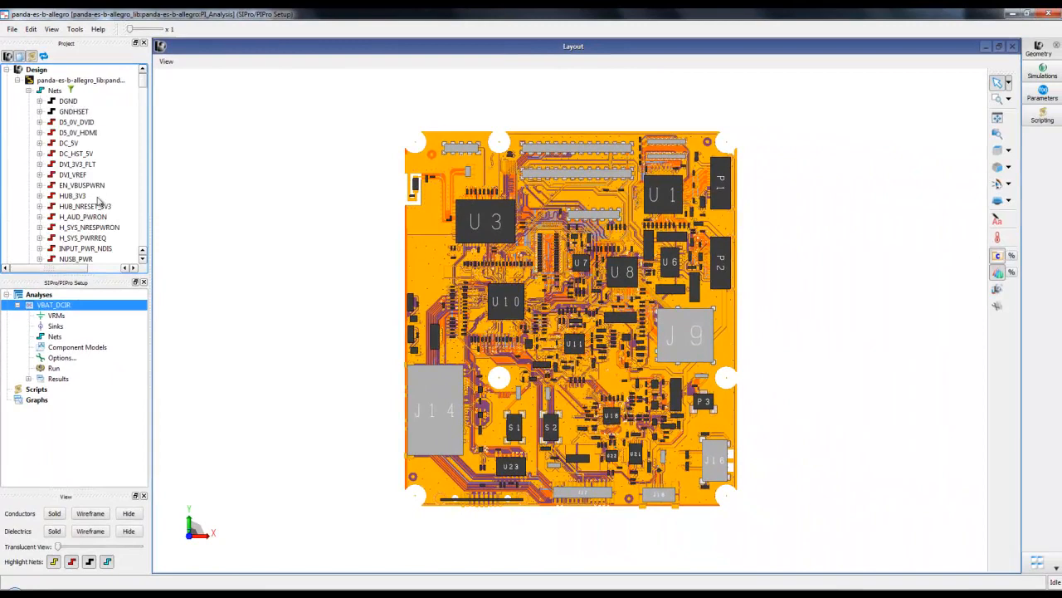
Step: Display the conductors as wireframe and hide the components in the layout view
{"action": "left_click", "coordinate": [89, 513]}
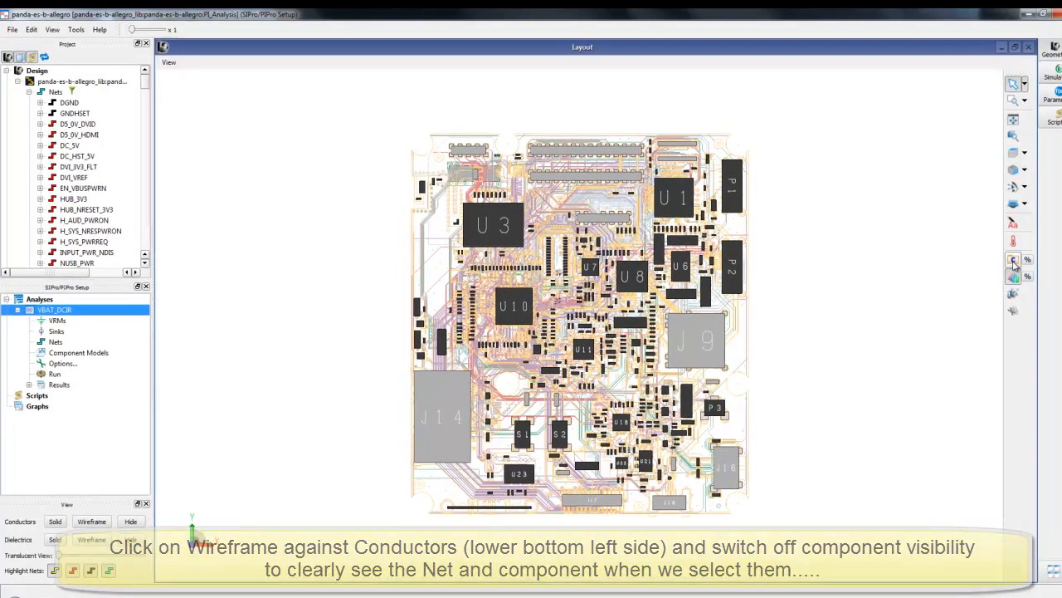
{"action": "left_click", "coordinate": [998, 259]}
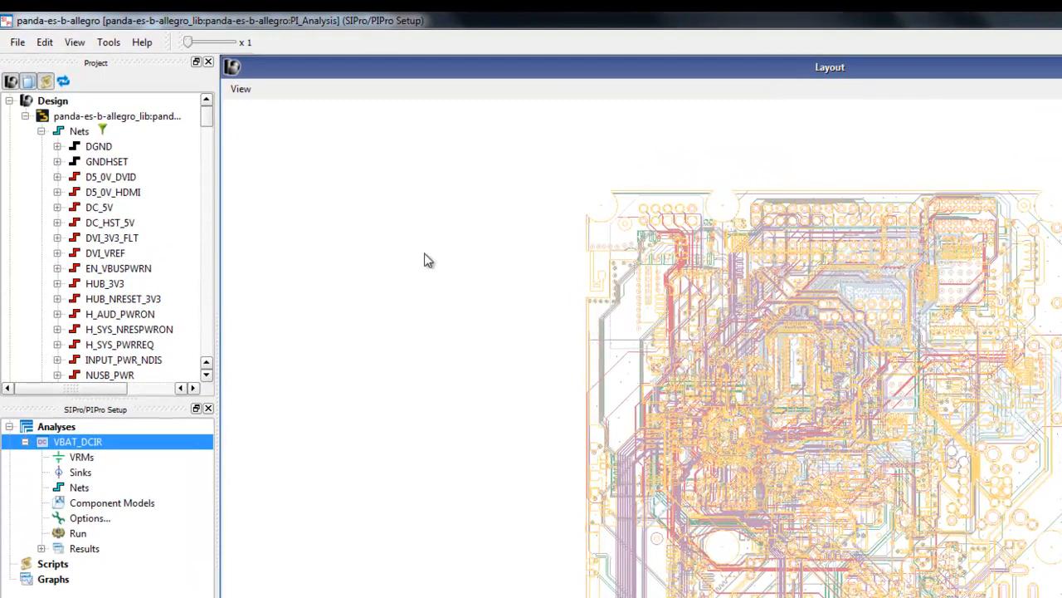
Step: Filter the design nets by "vbat" and add the VBAT net to the Nets of the VBAT_DCIR analysis
{"action": "left_click", "coordinate": [102, 130]}
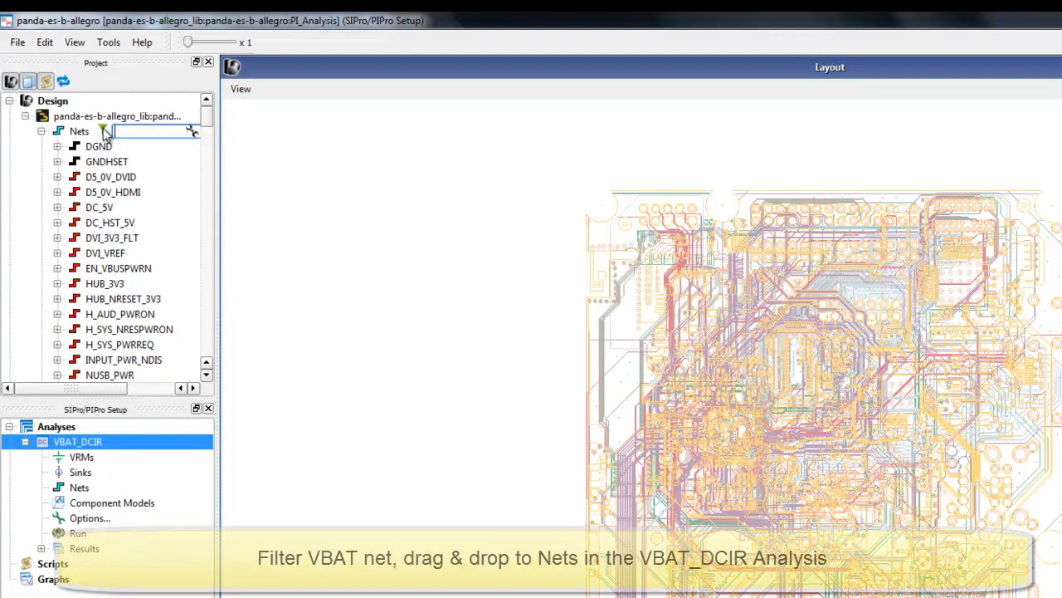
{"action": "type", "text": "vbat"}
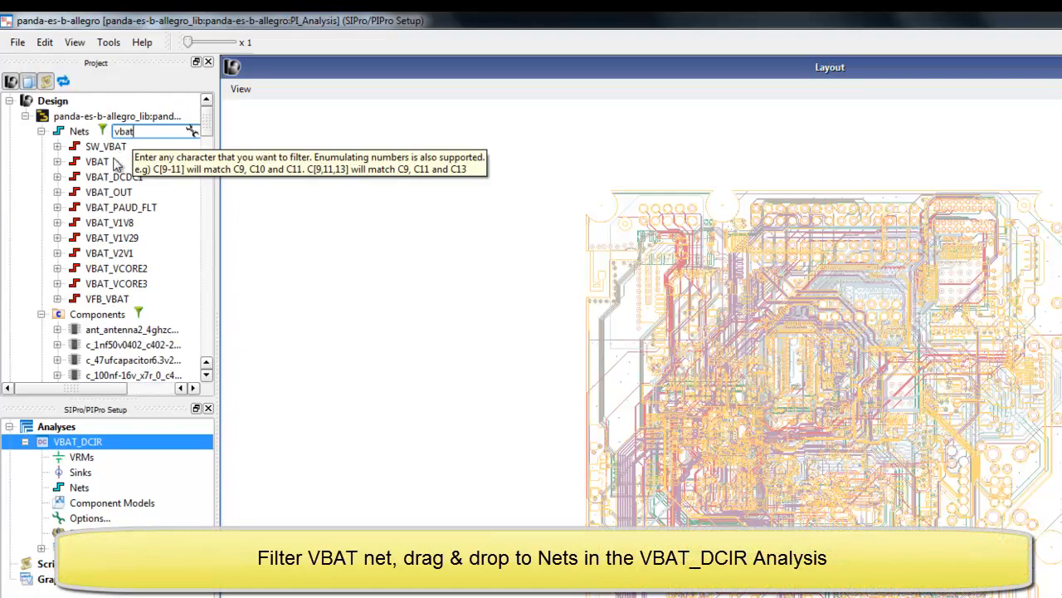
{"action": "left_click", "coordinate": [113, 163]}
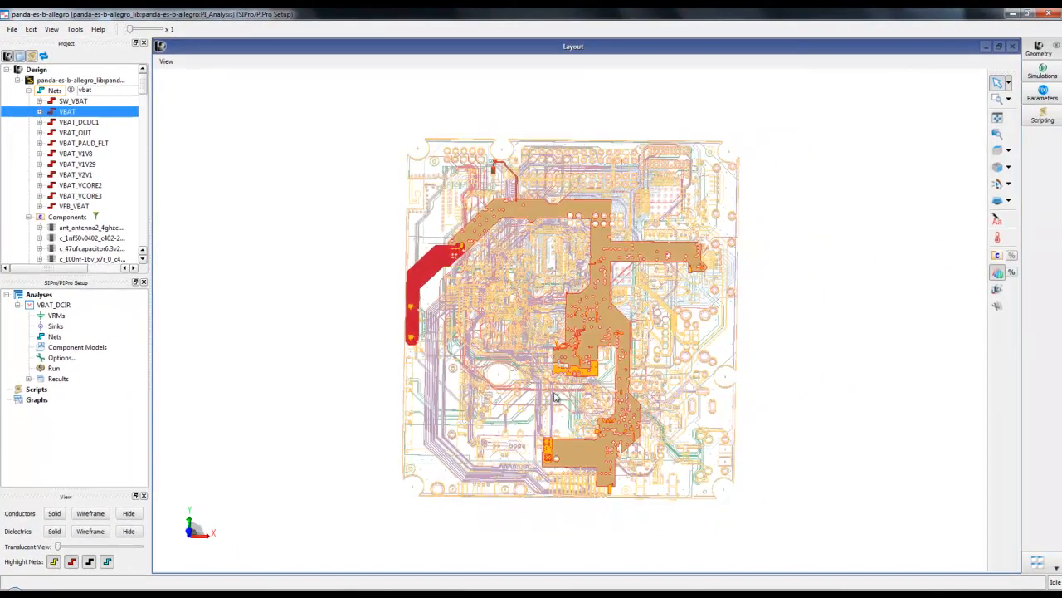
{"action": "left_click_drag", "start_coordinate": [554, 394], "coordinate": [475, 337]}
{"action": "left_click_drag", "start_coordinate": [685, 443], "coordinate": [611, 379]}
{"action": "scroll", "coordinate": [611, 380], "scroll_direction": "up", "scroll_amount": 3}
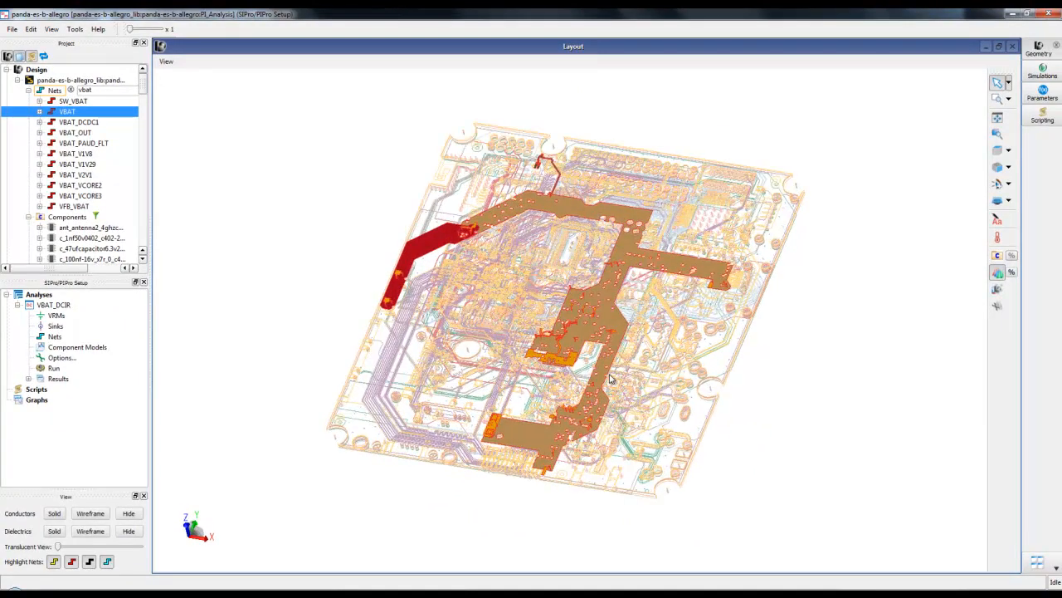
{"action": "left_click_drag", "start_coordinate": [349, 391], "coordinate": [359, 362]}
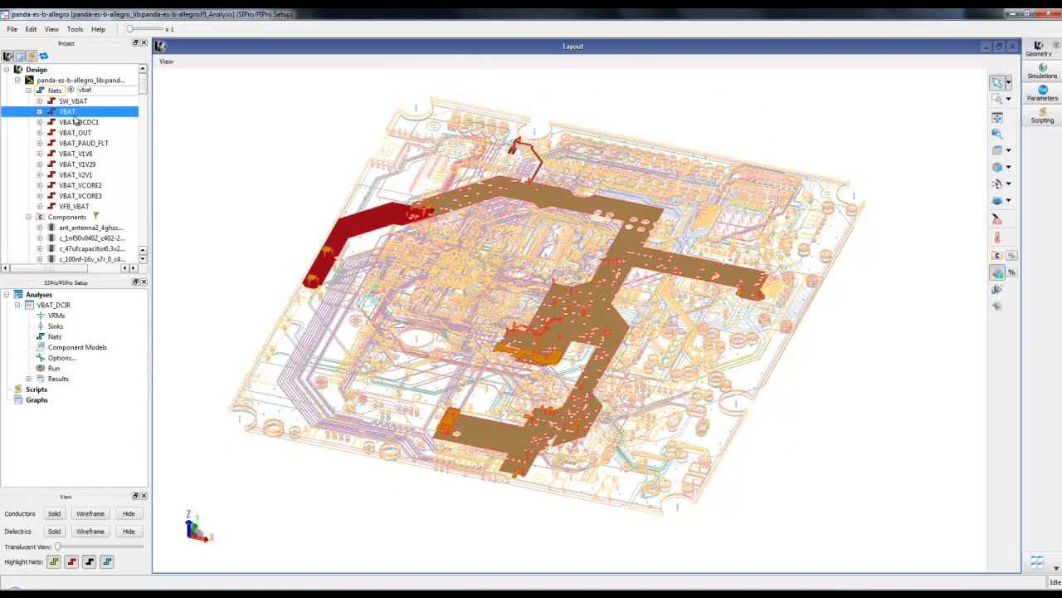
{"action": "left_click_drag", "start_coordinate": [71, 116], "coordinate": [54, 339]}
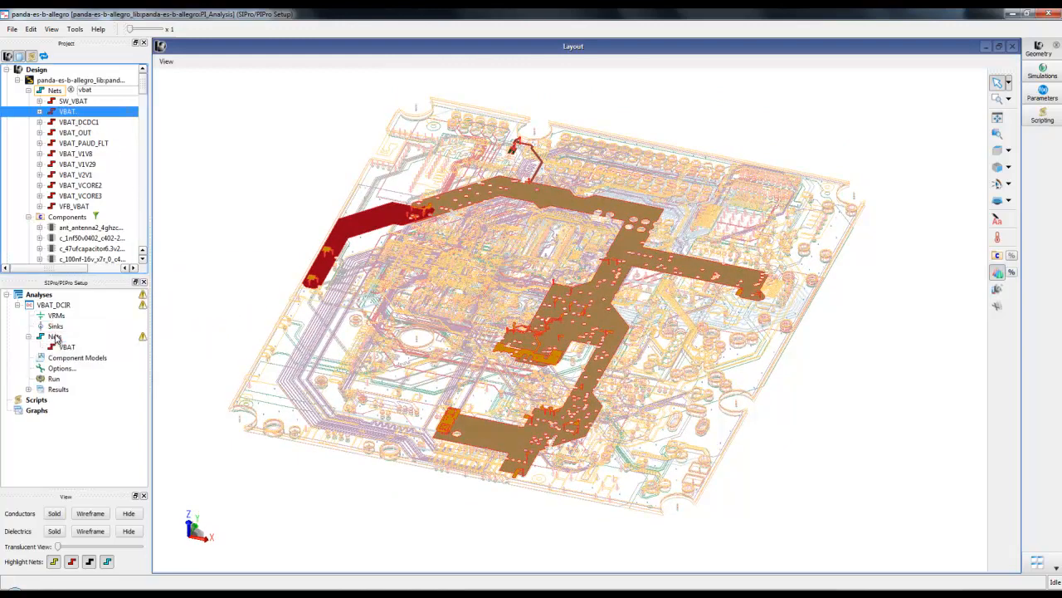
Step: Clear the net filter and add the ground net DGND to the Nets of the VBAT_DCIR analysis
{"action": "left_click", "coordinate": [71, 91]}
{"action": "left_click", "coordinate": [70, 101]}
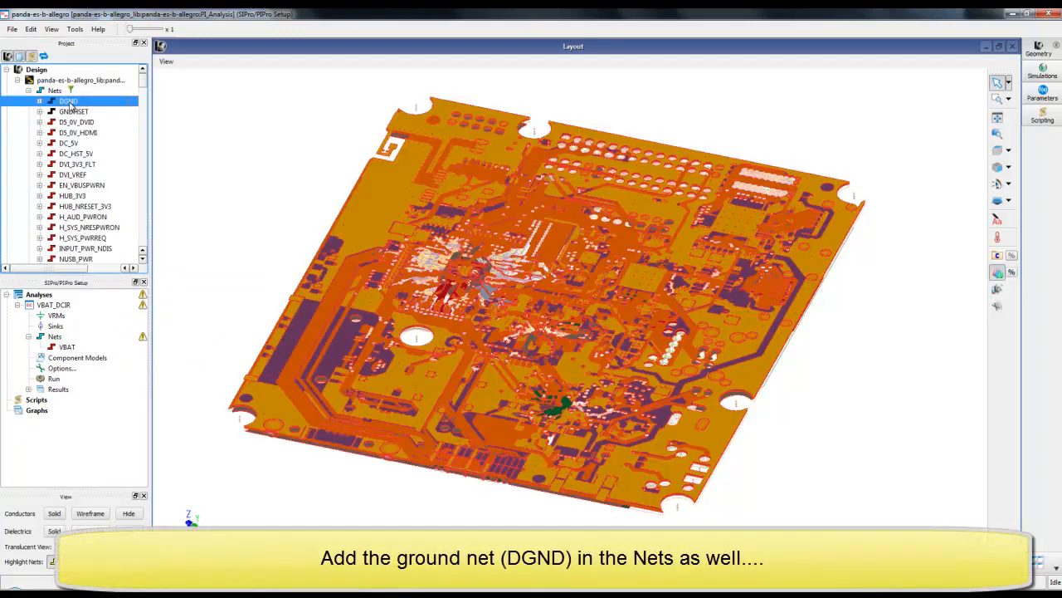
{"action": "left_click_drag", "start_coordinate": [133, 203], "coordinate": [77, 340]}
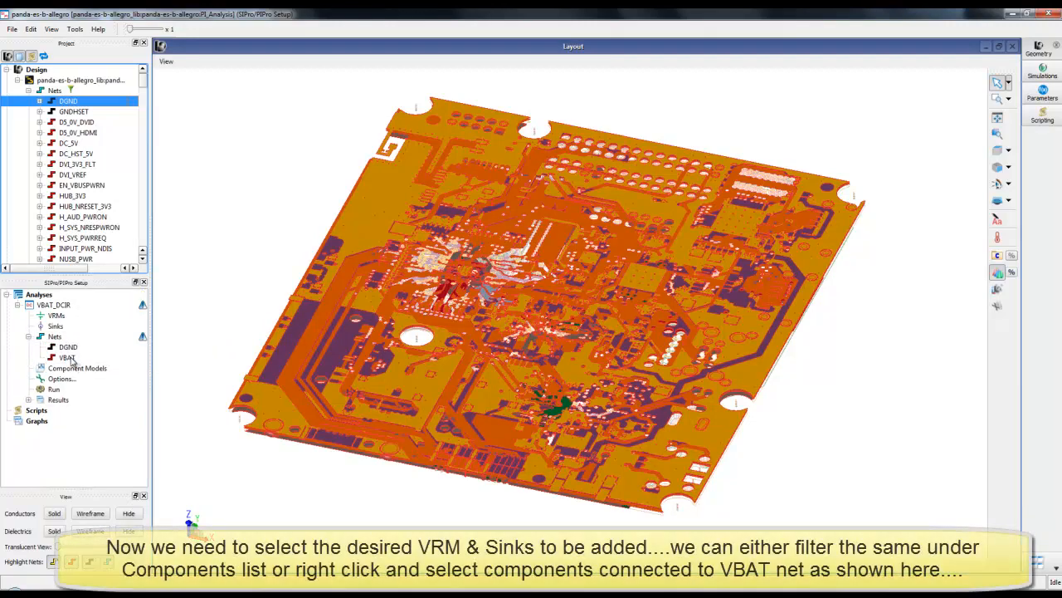
Step: Select all component instances connected to the analysis's VBAT net
{"action": "left_click", "coordinate": [69, 357]}
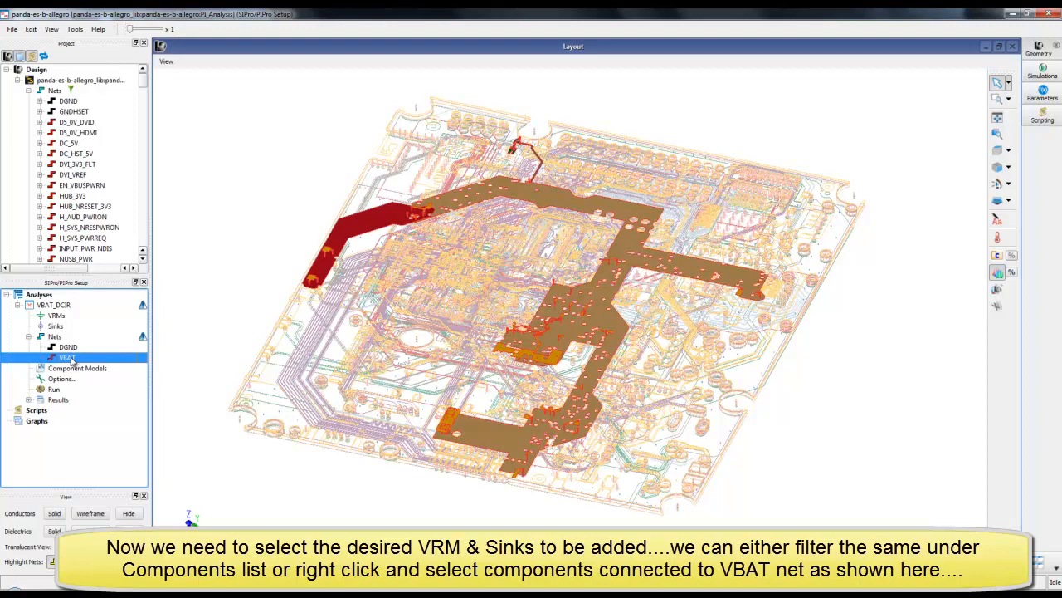
{"action": "right_click", "coordinate": [72, 359]}
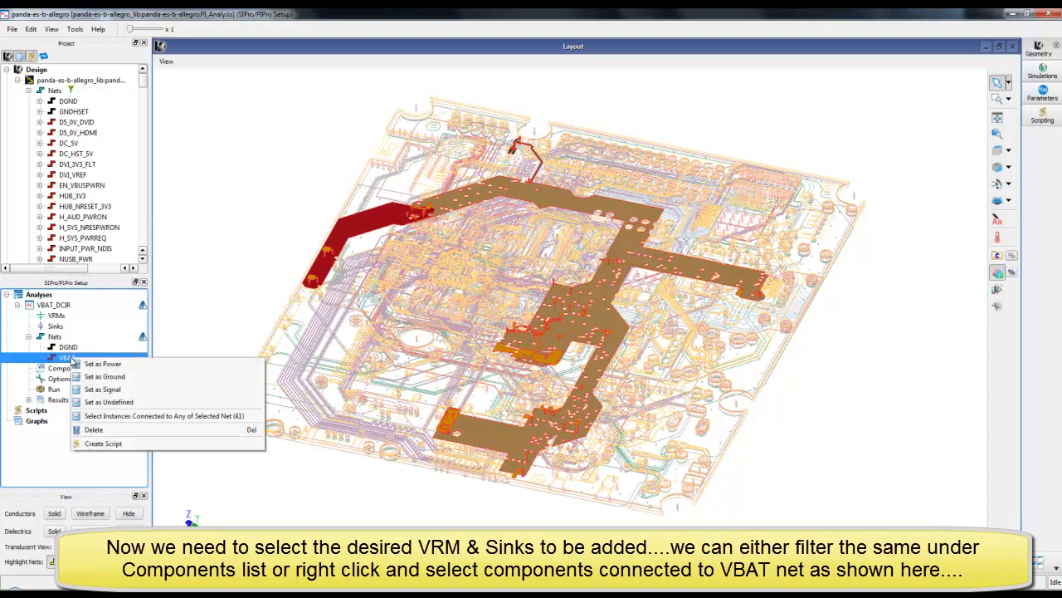
{"action": "left_click", "coordinate": [127, 417]}
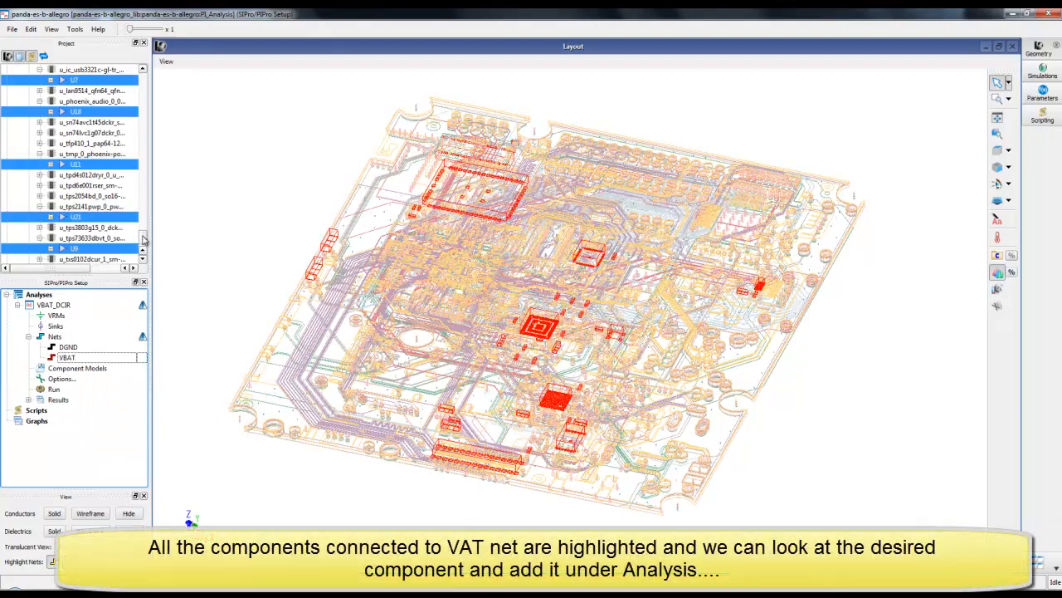
Step: Find R186 among the selected components and add it as a VRM of VBAT_DCIR, connected to the VBAT net
{"action": "scroll", "coordinate": [142, 239], "scroll_direction": "up", "scroll_amount": 2}
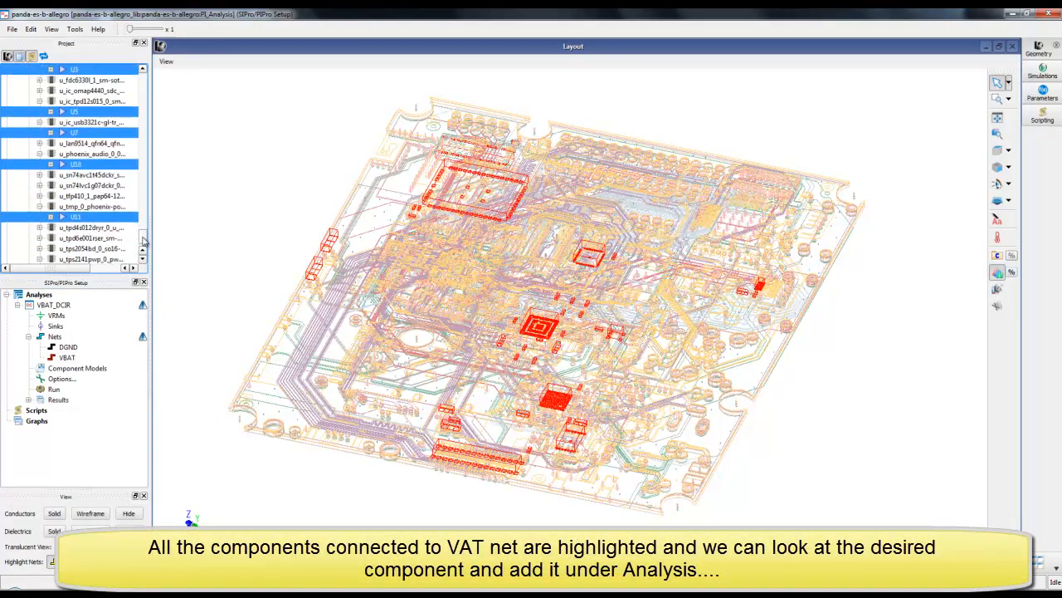
{"action": "scroll", "coordinate": [143, 239], "scroll_direction": "down", "scroll_amount": 1}
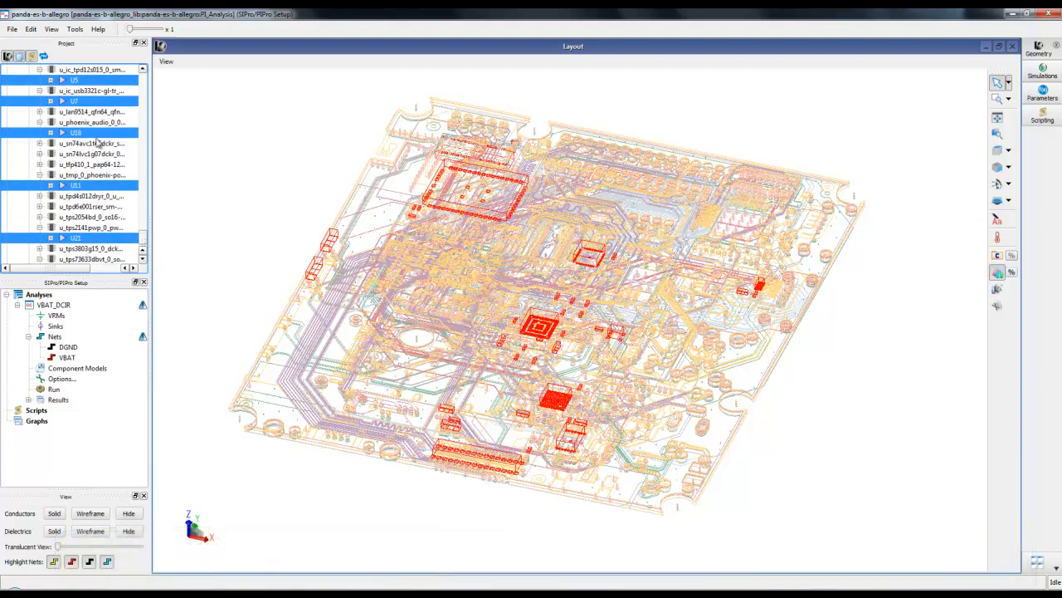
{"action": "left_click", "coordinate": [146, 81]}
{"action": "left_click", "coordinate": [145, 81]}
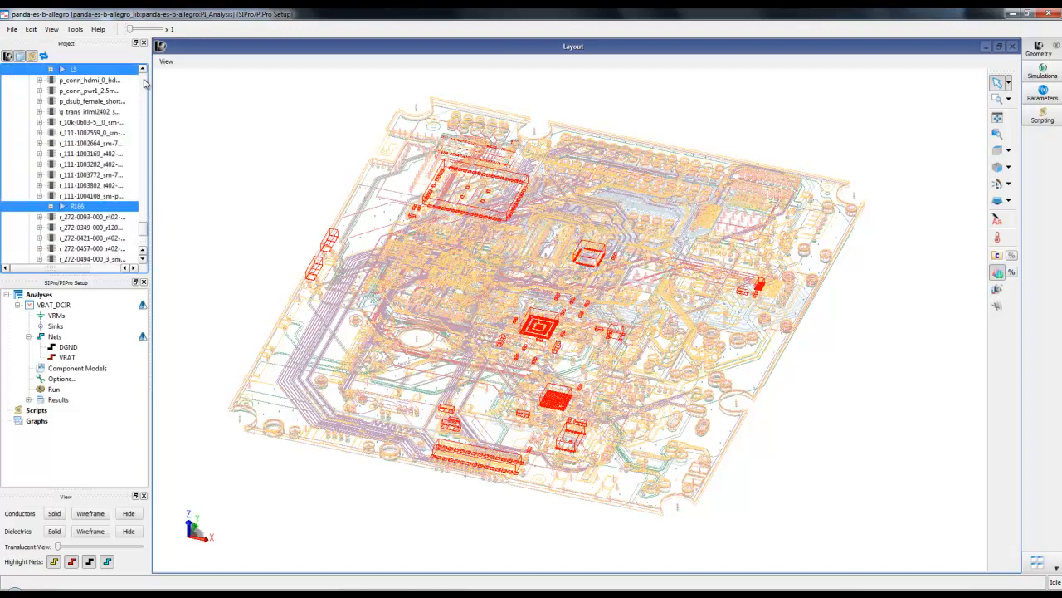
{"action": "left_click", "coordinate": [76, 206]}
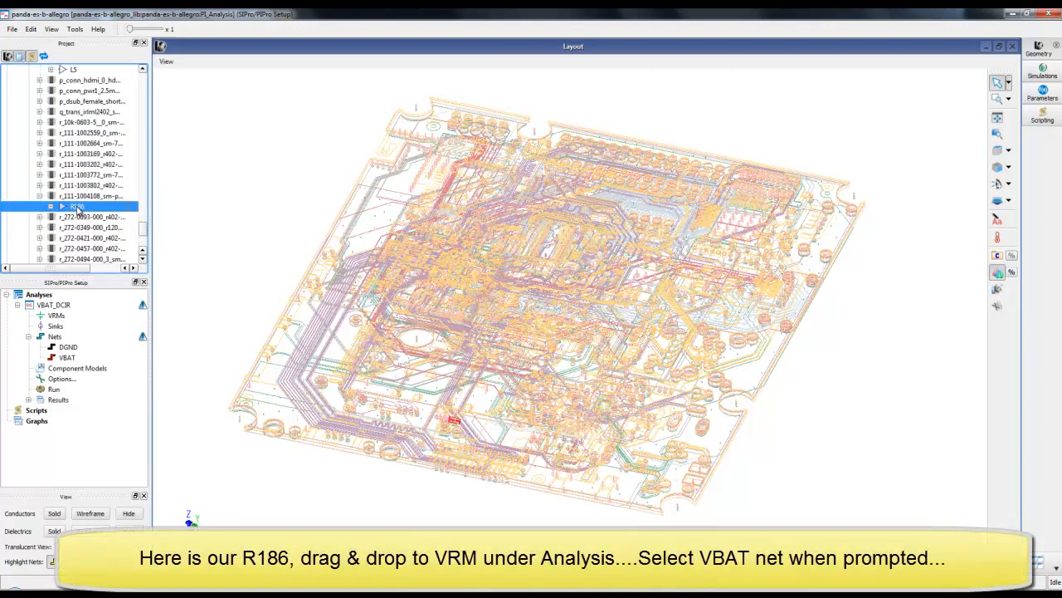
{"action": "left_click_drag", "start_coordinate": [77, 209], "coordinate": [60, 320]}
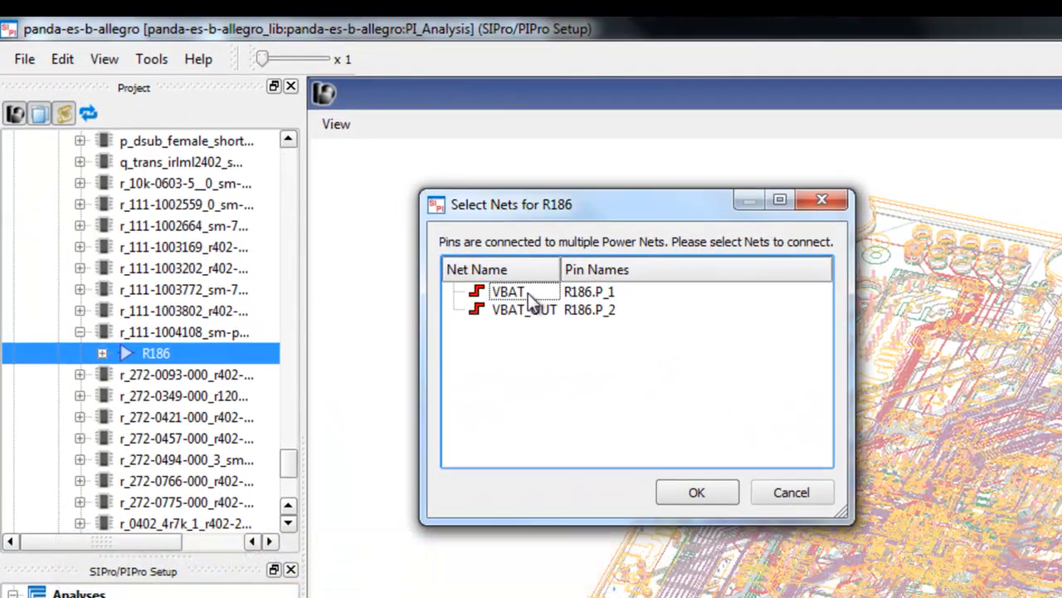
{"action": "left_click", "coordinate": [528, 293]}
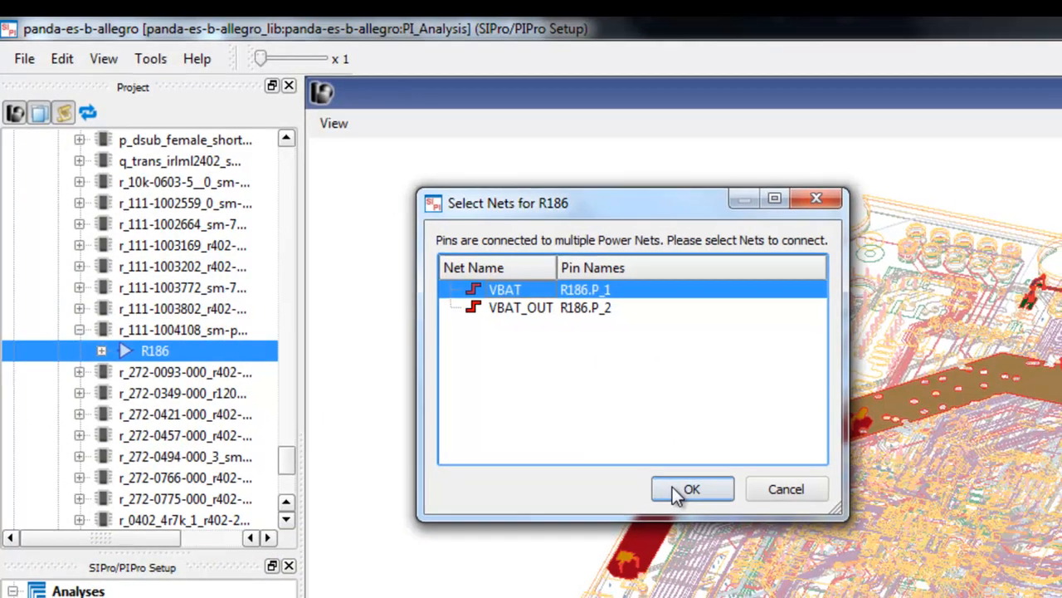
{"action": "left_click", "coordinate": [675, 488]}
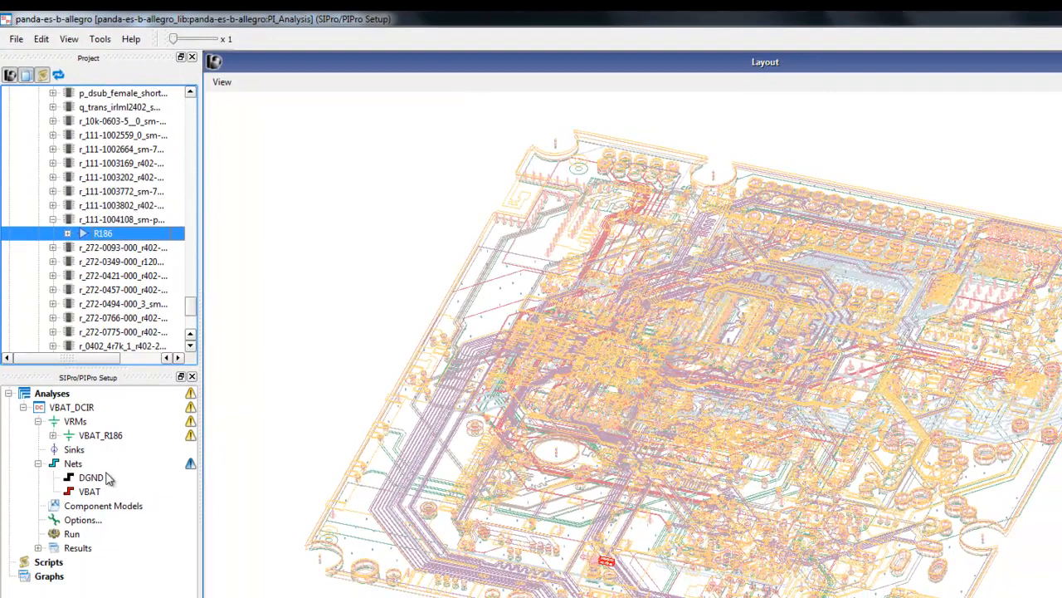
{"action": "mouse_move", "coordinate": [191, 437]}
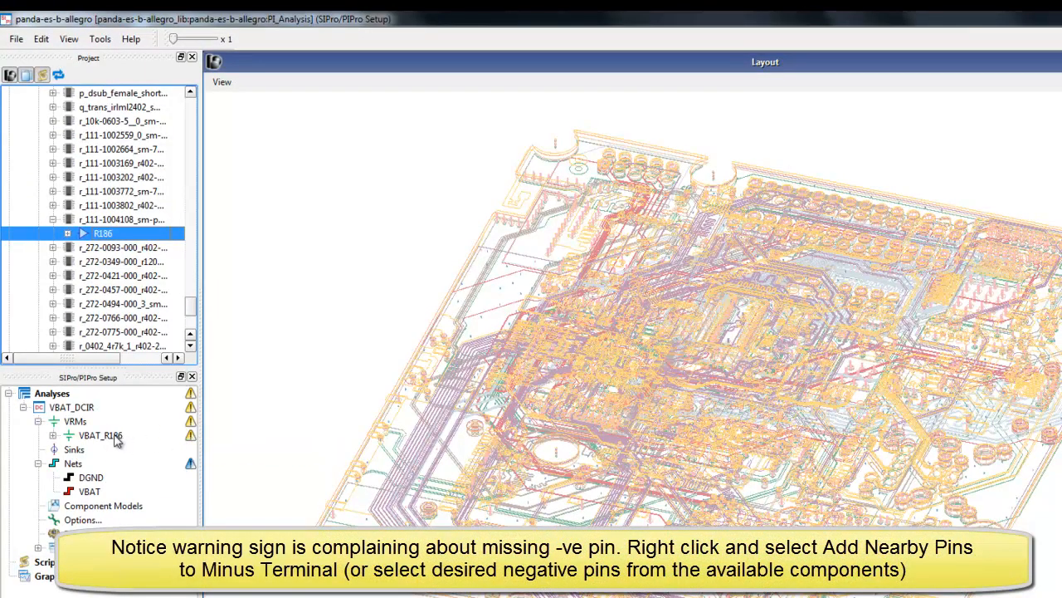
Step: Add nearby pins to the minus terminal of the VRM VBAT_R186, using DGND as the target ground net
{"action": "right_click", "coordinate": [115, 440]}
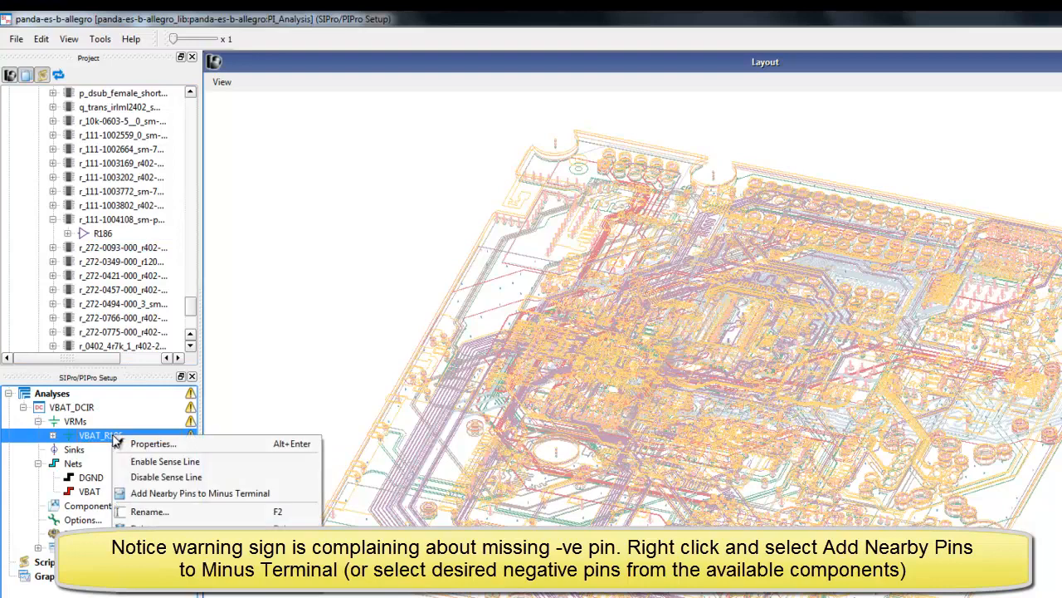
{"action": "left_click", "coordinate": [178, 497]}
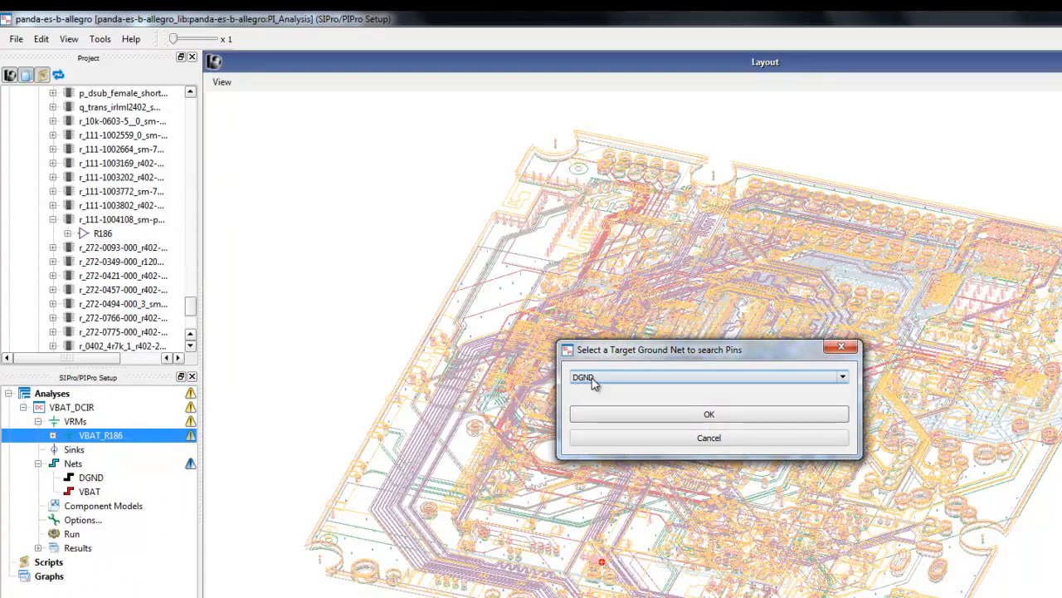
{"action": "left_click", "coordinate": [600, 417]}
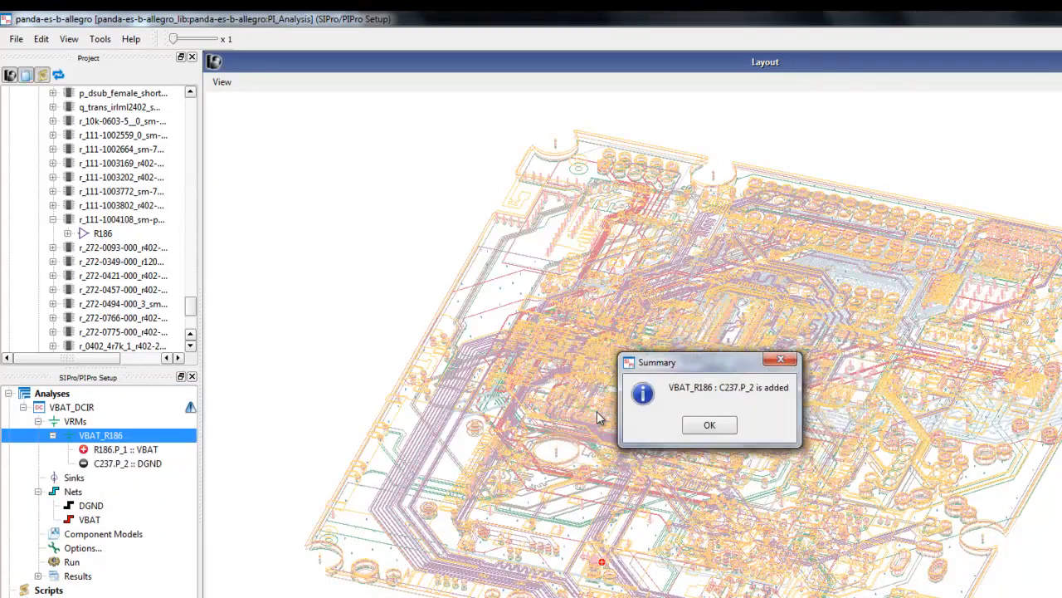
{"action": "left_click", "coordinate": [710, 425]}
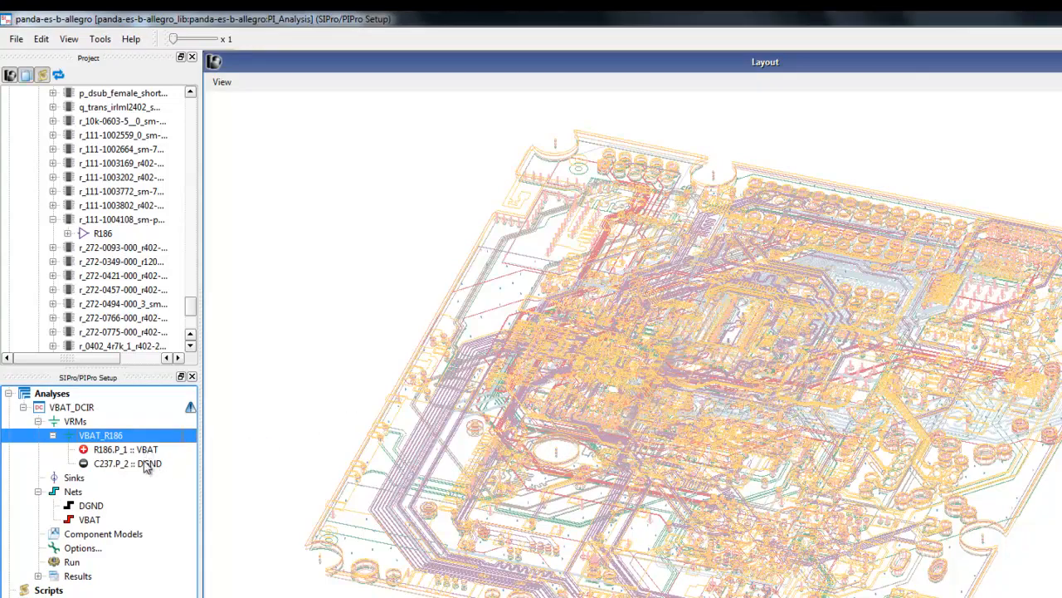
Step: Filter the design components by "u11" and add U11 as a sink of VBAT_DCIR, connected to the VBAT net
{"action": "left_click_drag", "start_coordinate": [190, 307], "coordinate": [191, 100]}
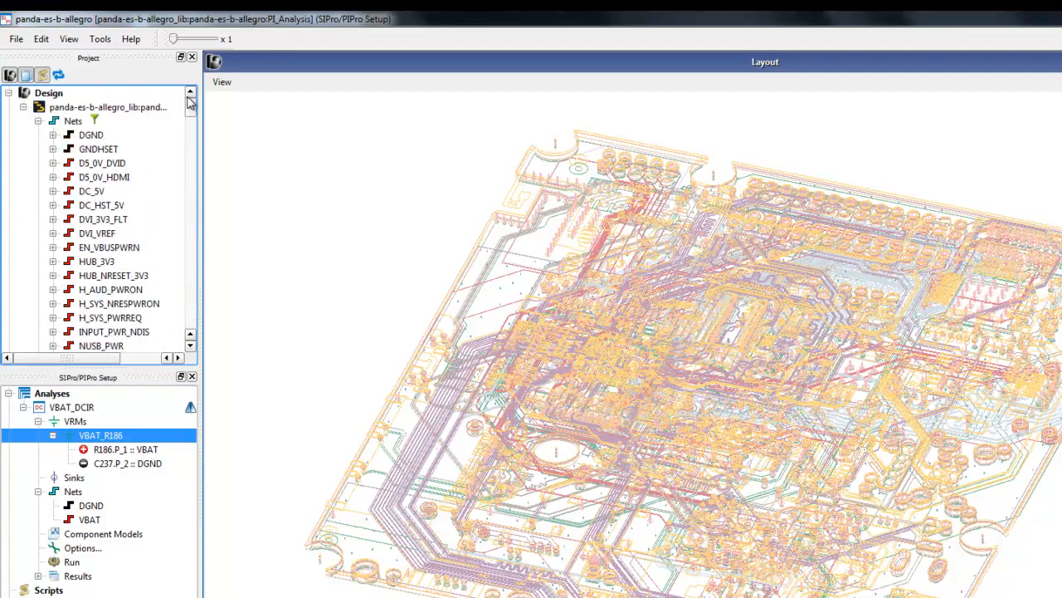
{"action": "left_click", "coordinate": [37, 120]}
{"action": "left_click", "coordinate": [38, 135]}
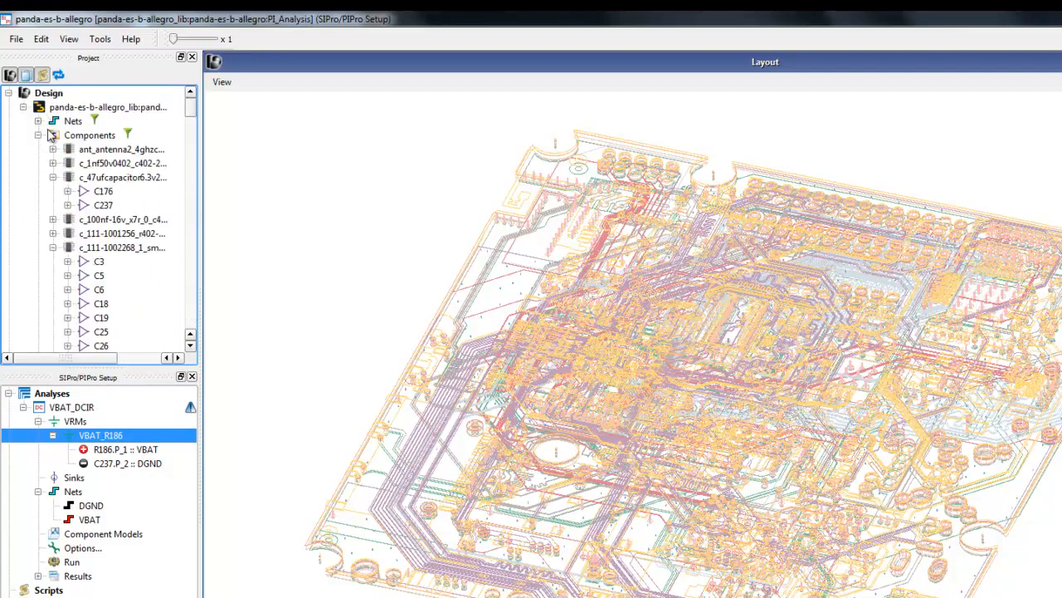
{"action": "left_click", "coordinate": [127, 134]}
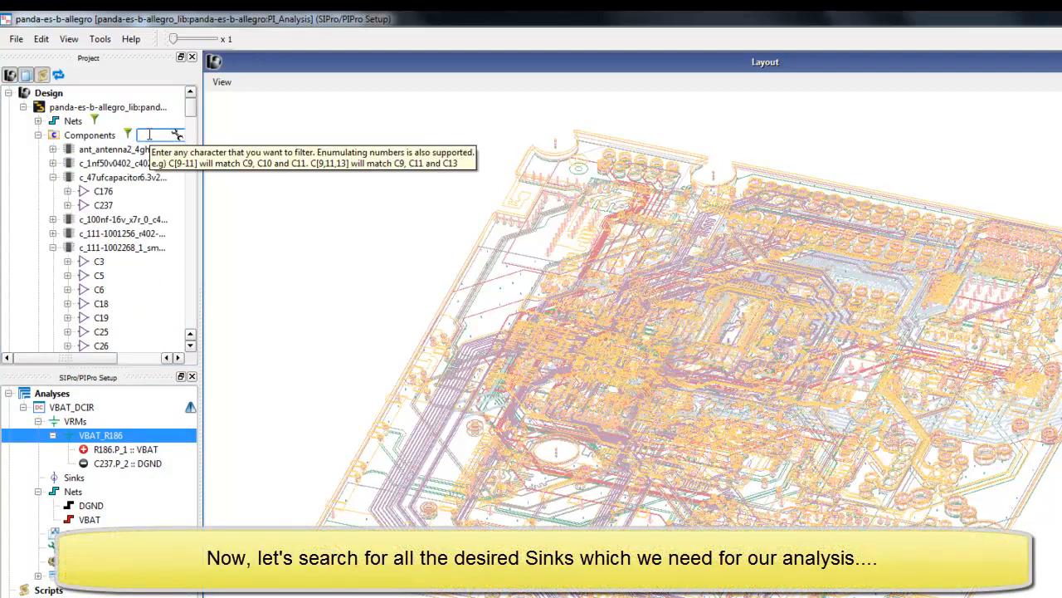
{"action": "type", "text": "u11"}
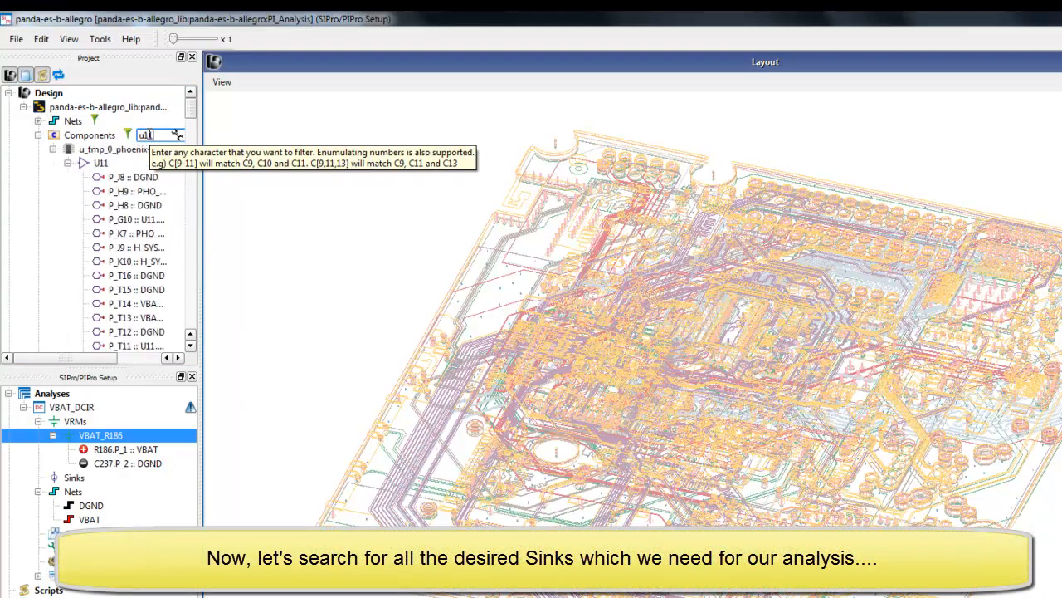
{"action": "left_click", "coordinate": [102, 163]}
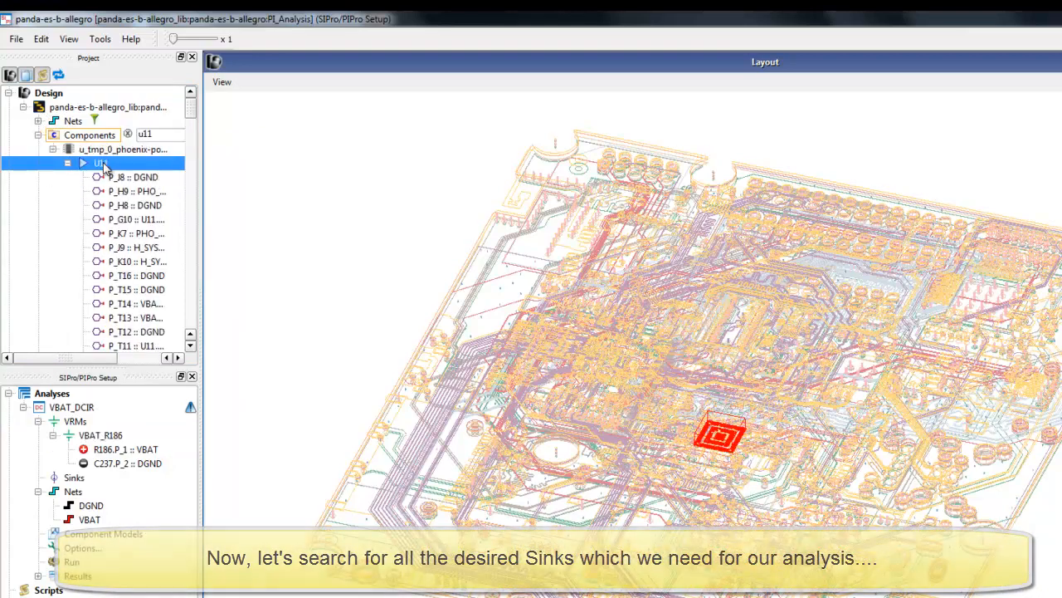
{"action": "left_click_drag", "start_coordinate": [102, 163], "coordinate": [74, 481]}
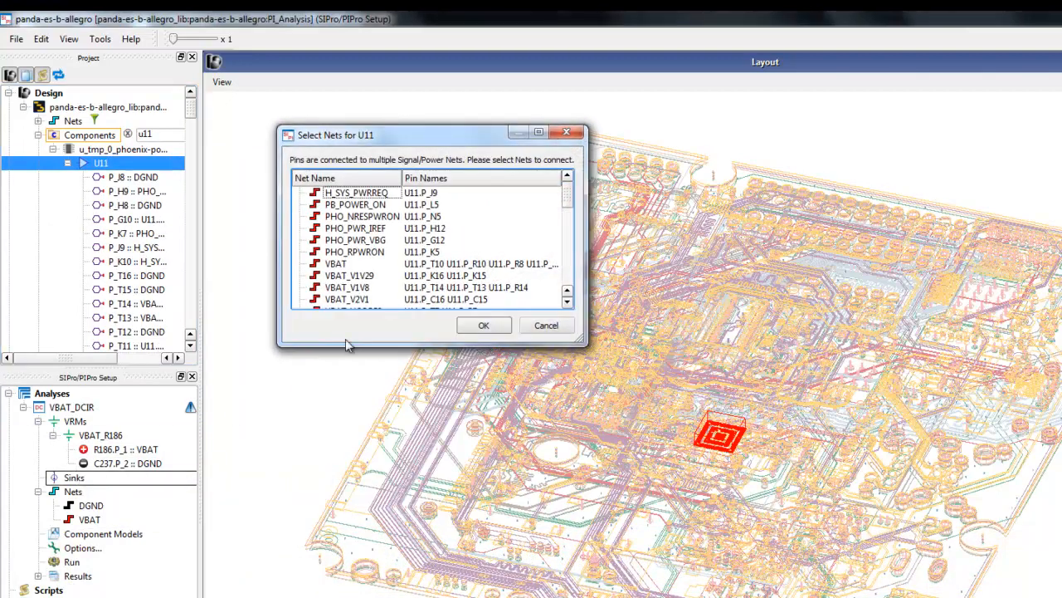
{"action": "left_click", "coordinate": [359, 265]}
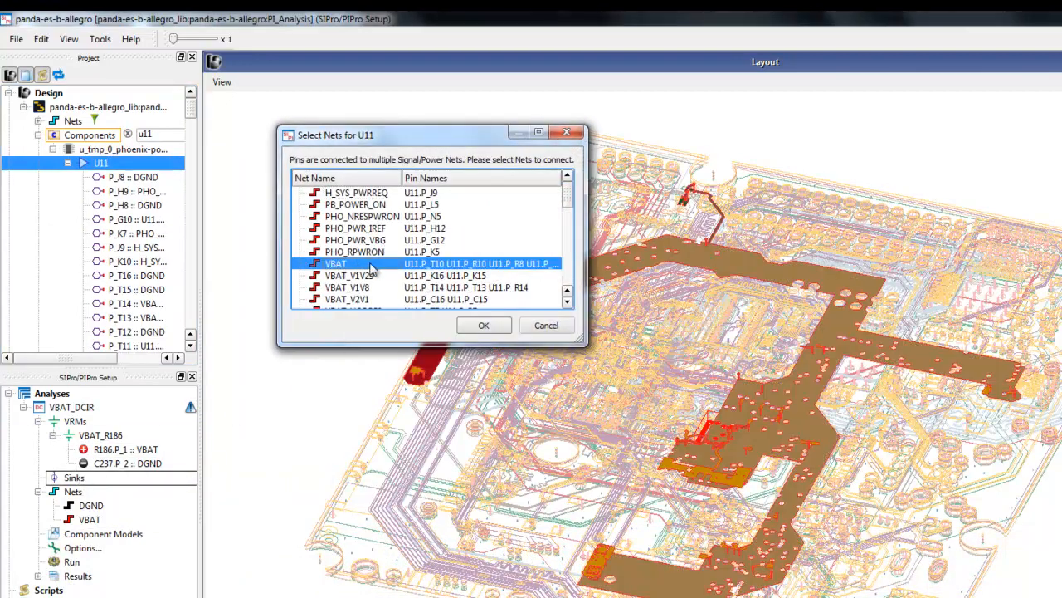
{"action": "left_click", "coordinate": [482, 326]}
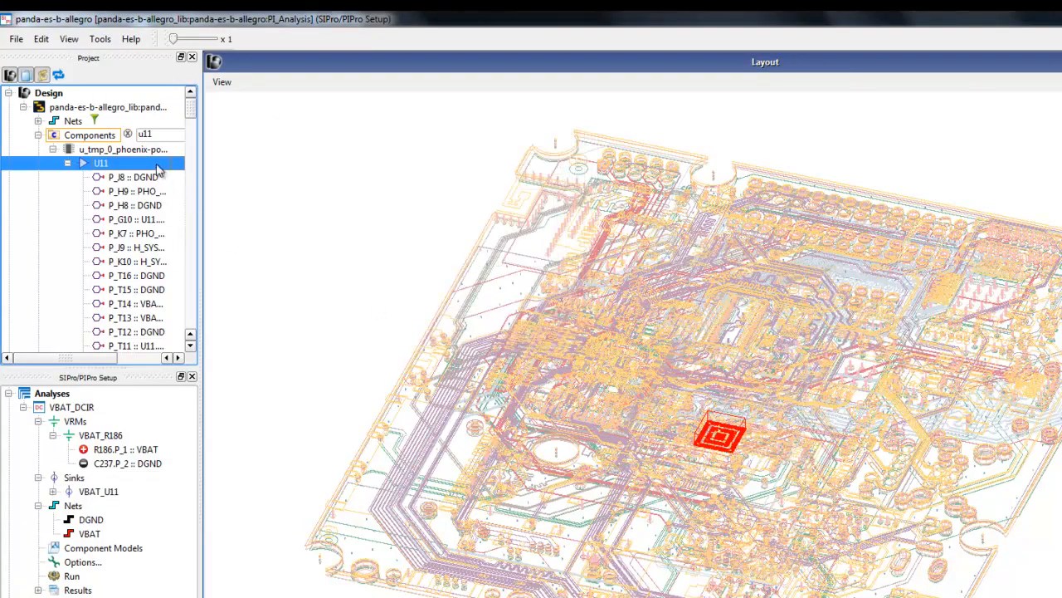
Step: Filter the components by "u5" and add U5 as a sink of VBAT_DCIR, connected to the VBAT net
{"action": "left_click", "coordinate": [177, 135]}
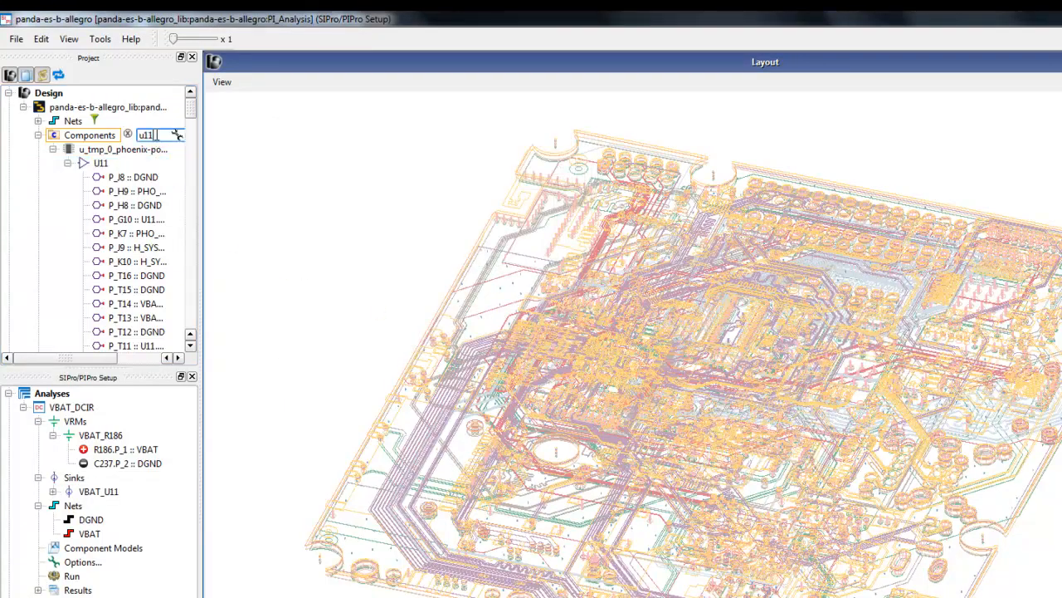
{"action": "key", "text": "BackSpace"}
{"action": "key", "text": "BackSpace"}
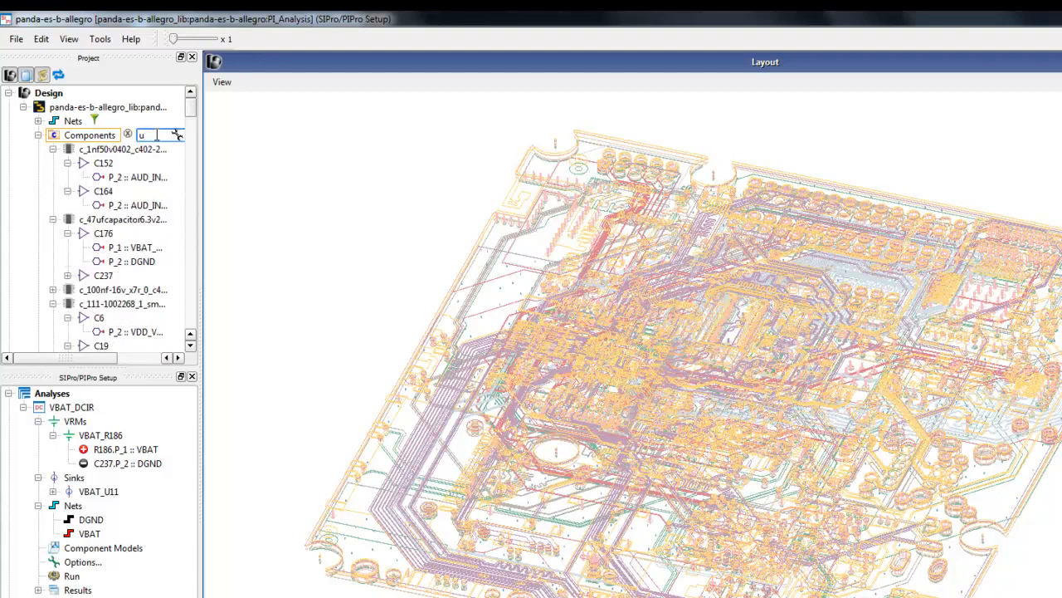
{"action": "type", "text": "5"}
{"action": "left_click", "coordinate": [97, 165]}
{"action": "left_click_drag", "start_coordinate": [97, 165], "coordinate": [84, 480]}
{"action": "left_click", "coordinate": [333, 196]}
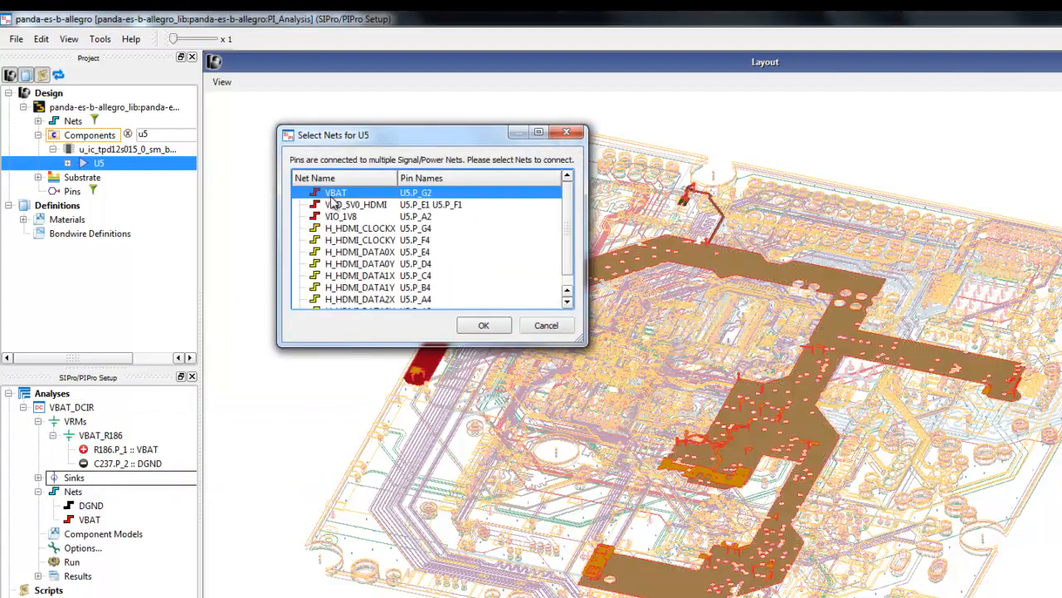
{"action": "left_click", "coordinate": [483, 324]}
Step: Filter the components by "u9" and create a sink for the analysis from U9 on the VBAT net
{"action": "left_click", "coordinate": [162, 135]}
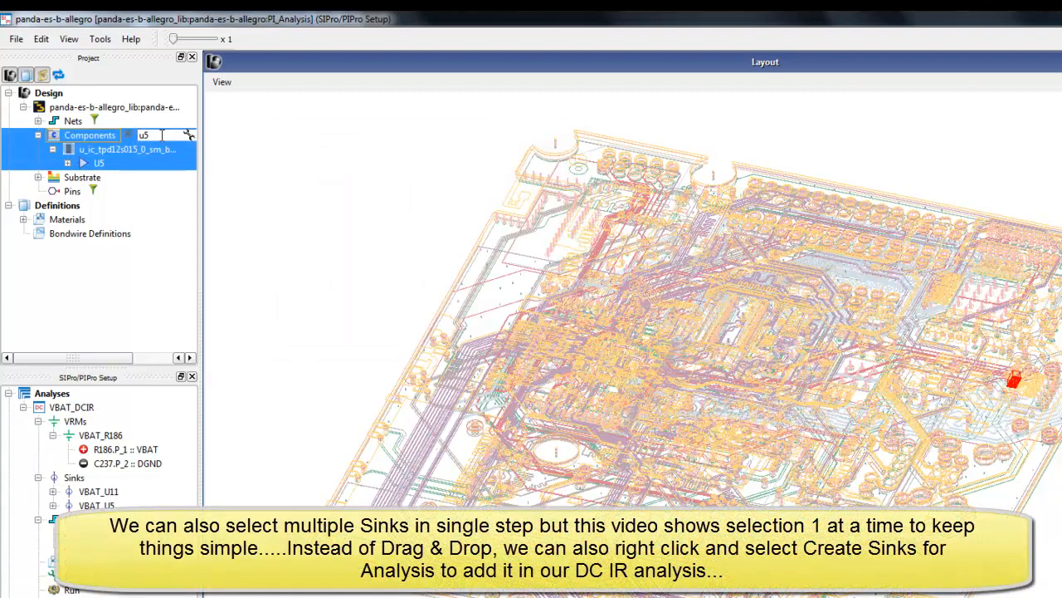
{"action": "key", "text": "BackSpace"}
{"action": "type", "text": "9"}
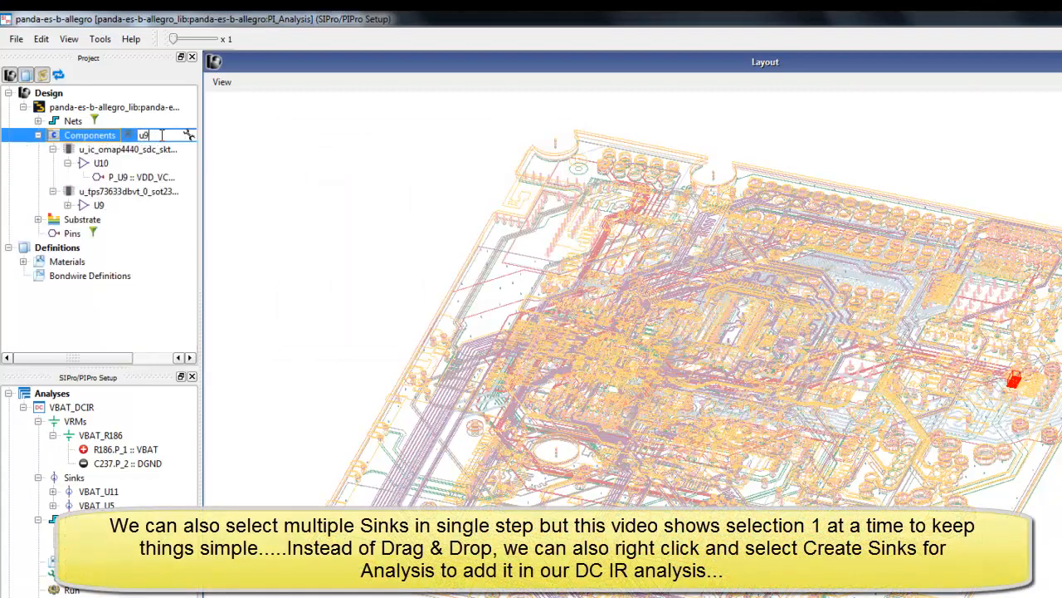
{"action": "left_click", "coordinate": [102, 206]}
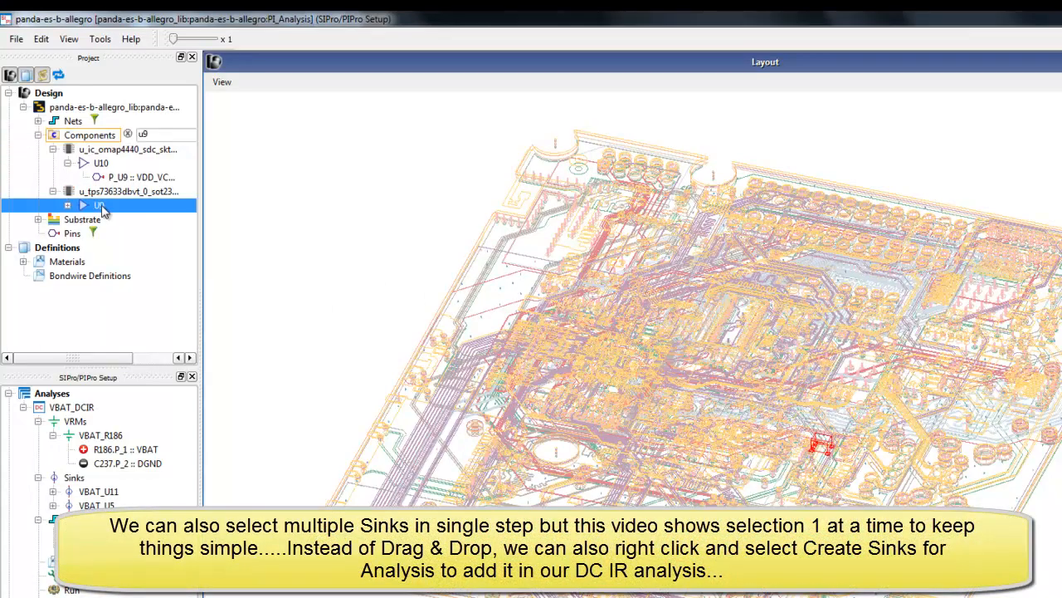
{"action": "right_click", "coordinate": [99, 211]}
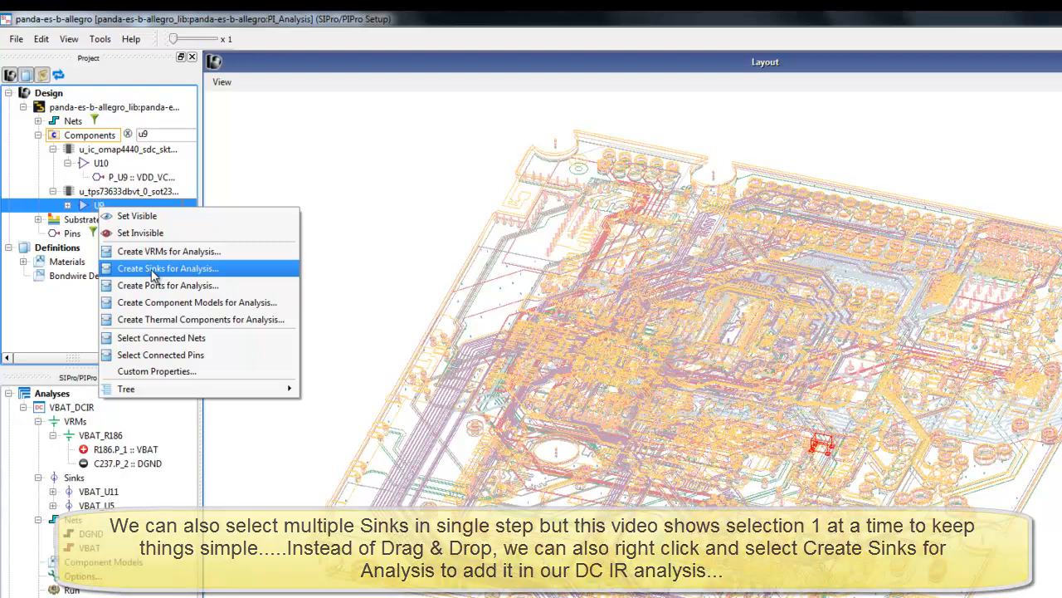
{"action": "left_click", "coordinate": [181, 274]}
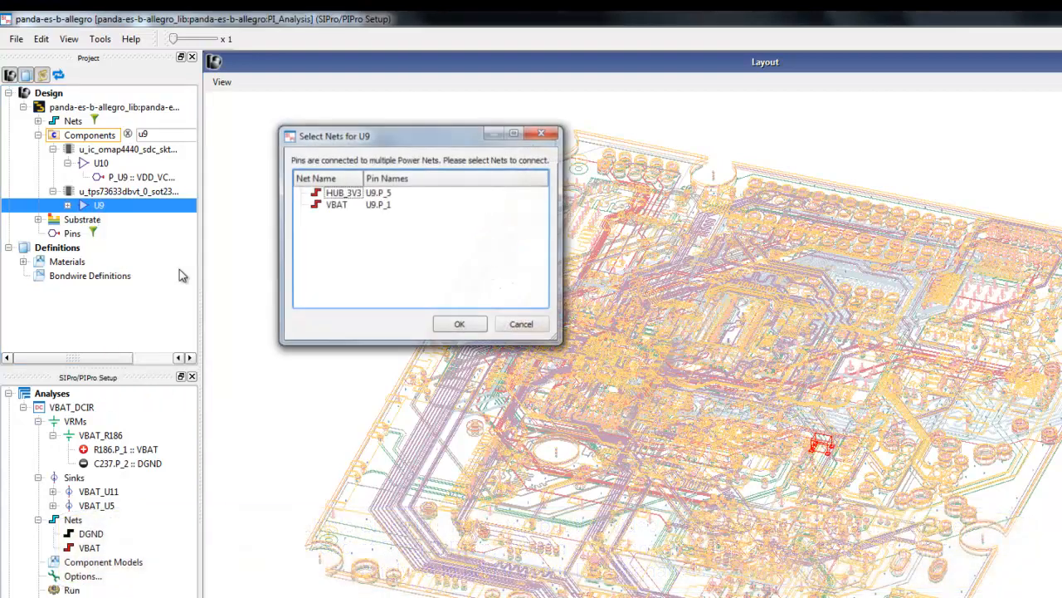
{"action": "left_click", "coordinate": [336, 205]}
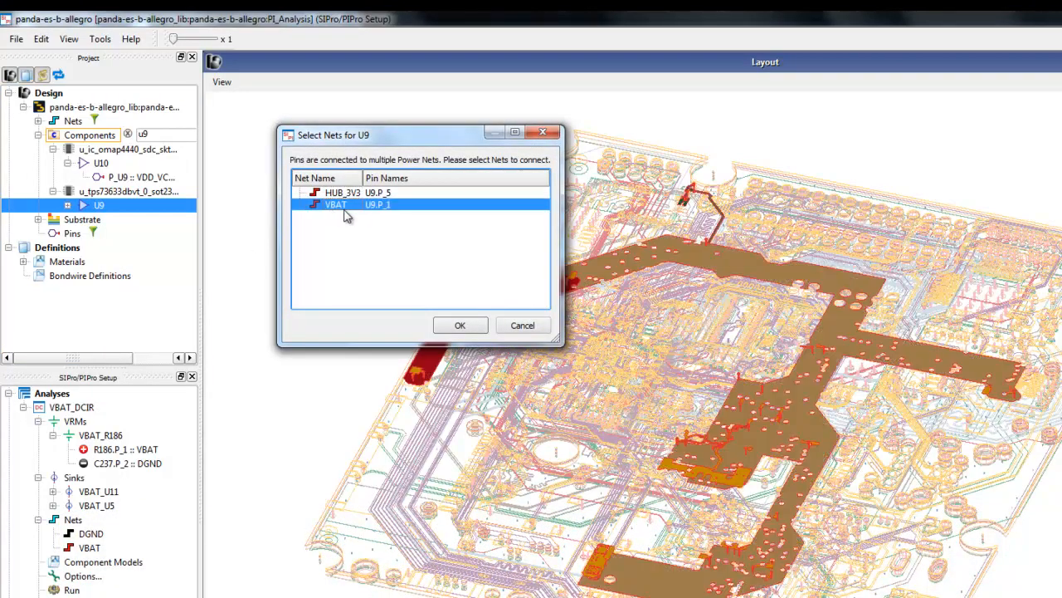
{"action": "left_click", "coordinate": [459, 326]}
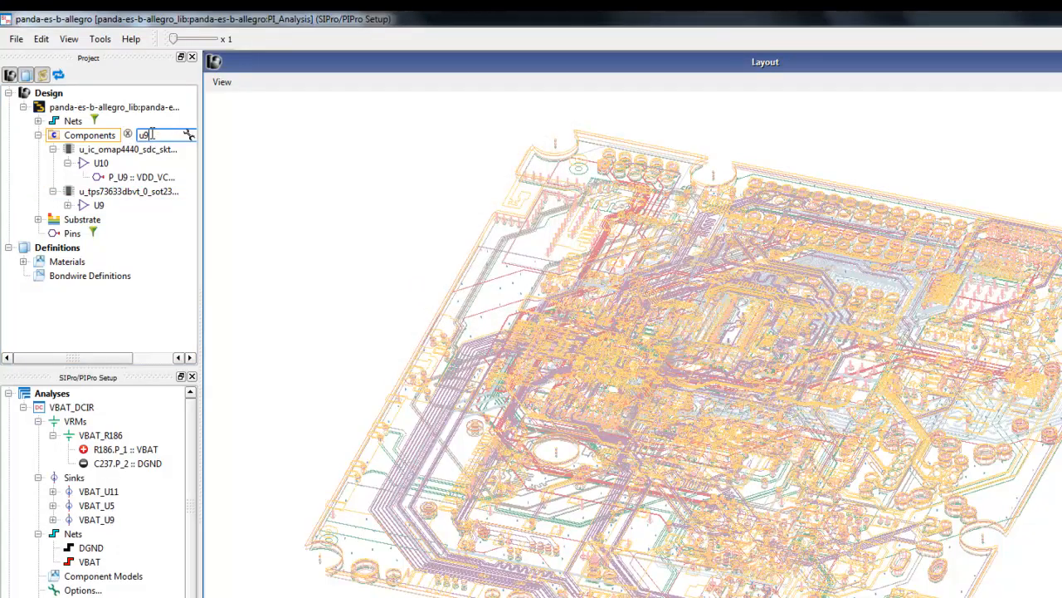
Step: Filter the components by "u21" and create a sink for the analysis from U21 on the VBAT net
{"action": "key", "text": "BackSpace"}
{"action": "type", "text": "21"}
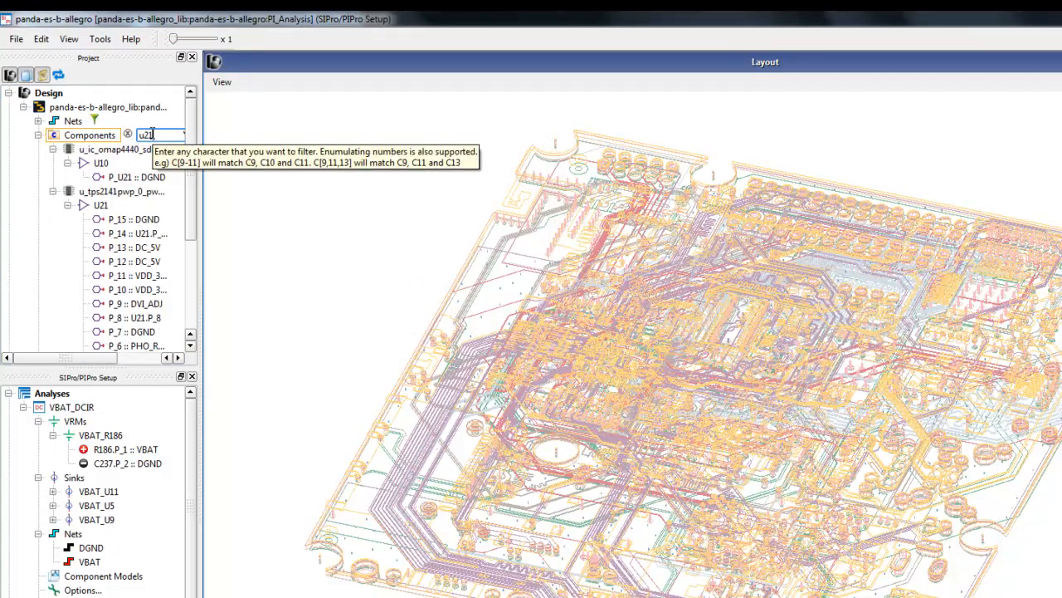
{"action": "right_click", "coordinate": [107, 207]}
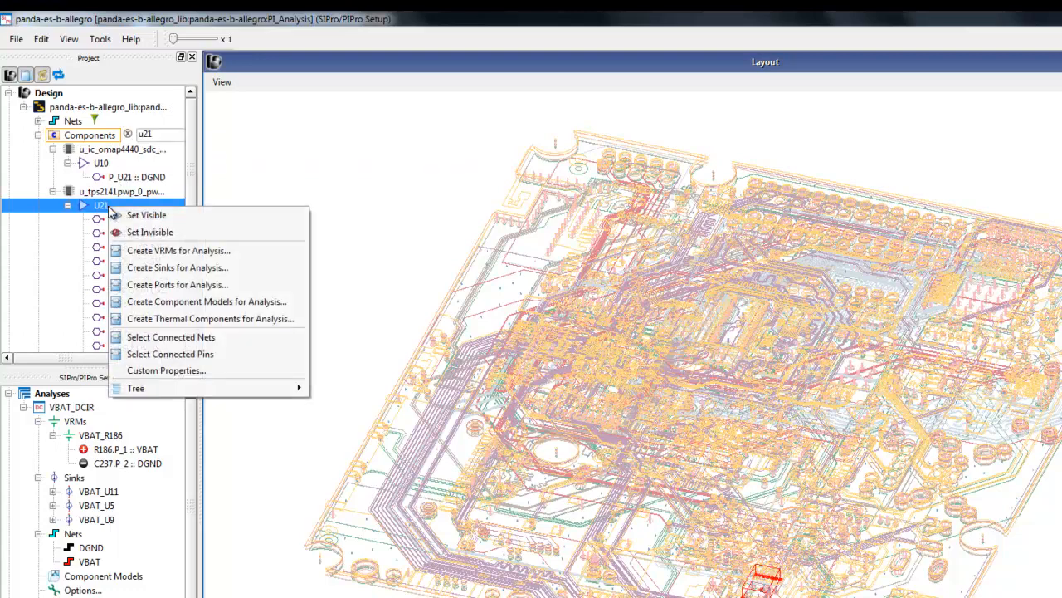
{"action": "left_click", "coordinate": [161, 273]}
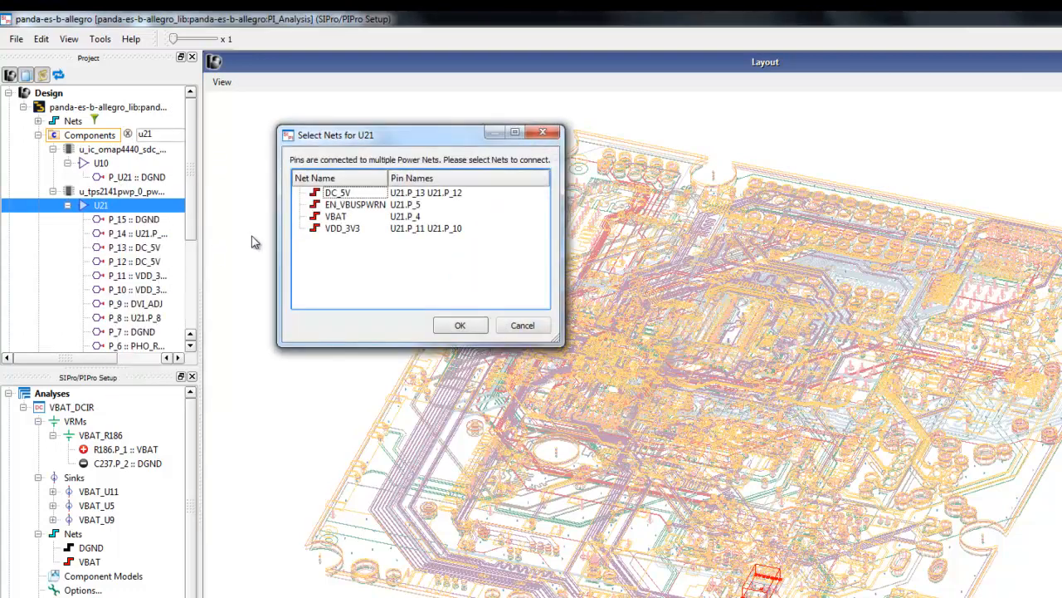
{"action": "left_click", "coordinate": [328, 217]}
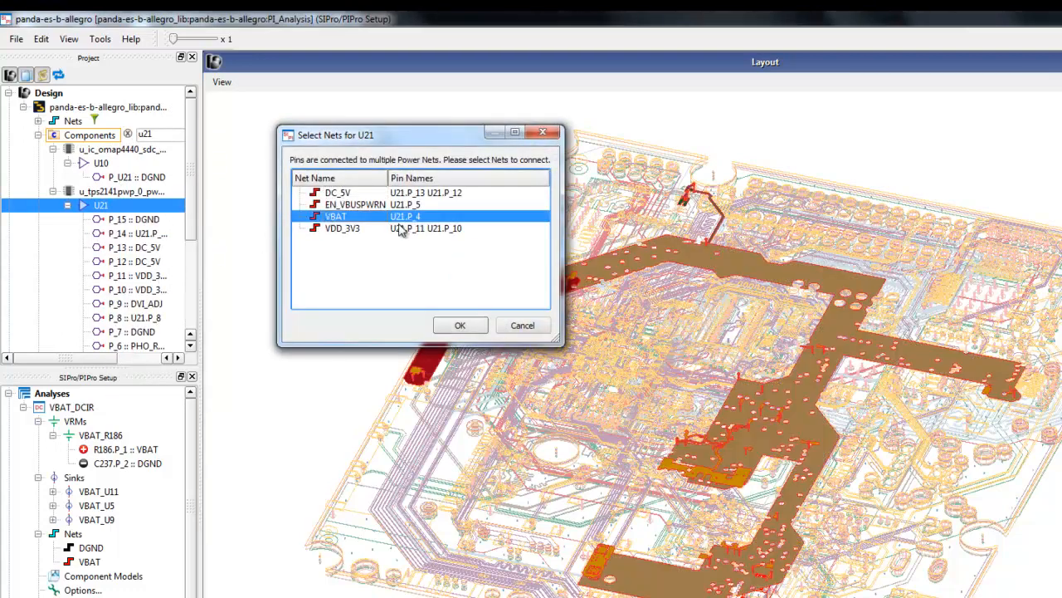
{"action": "left_click", "coordinate": [450, 324]}
Step: Filter the components by "u3" and create a sink for the analysis from U3 on the VBAT net
{"action": "left_click", "coordinate": [163, 136]}
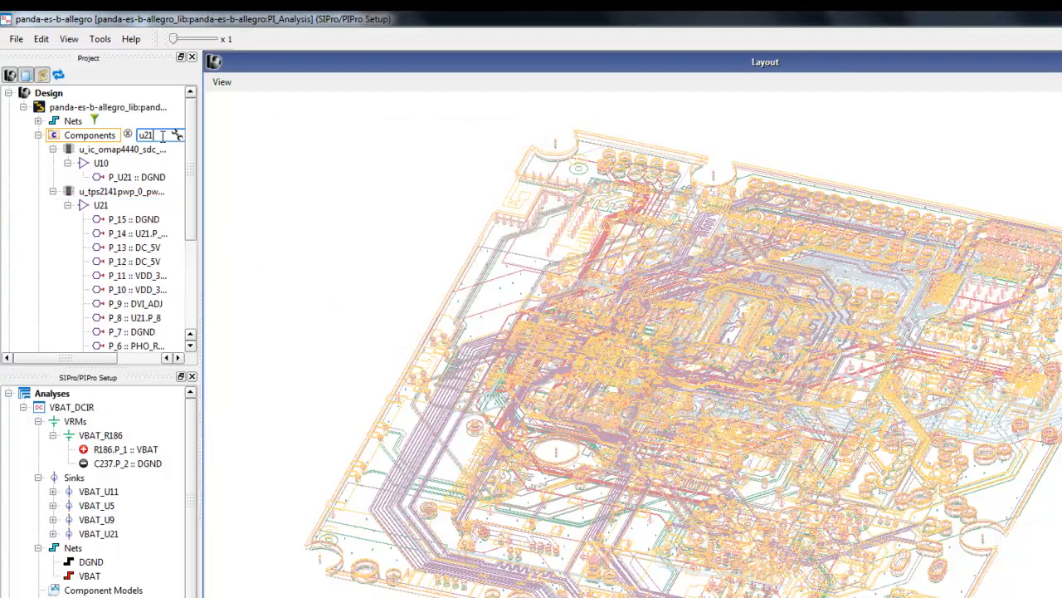
{"action": "key", "text": "BackSpace"}
{"action": "key", "text": "BackSpace"}
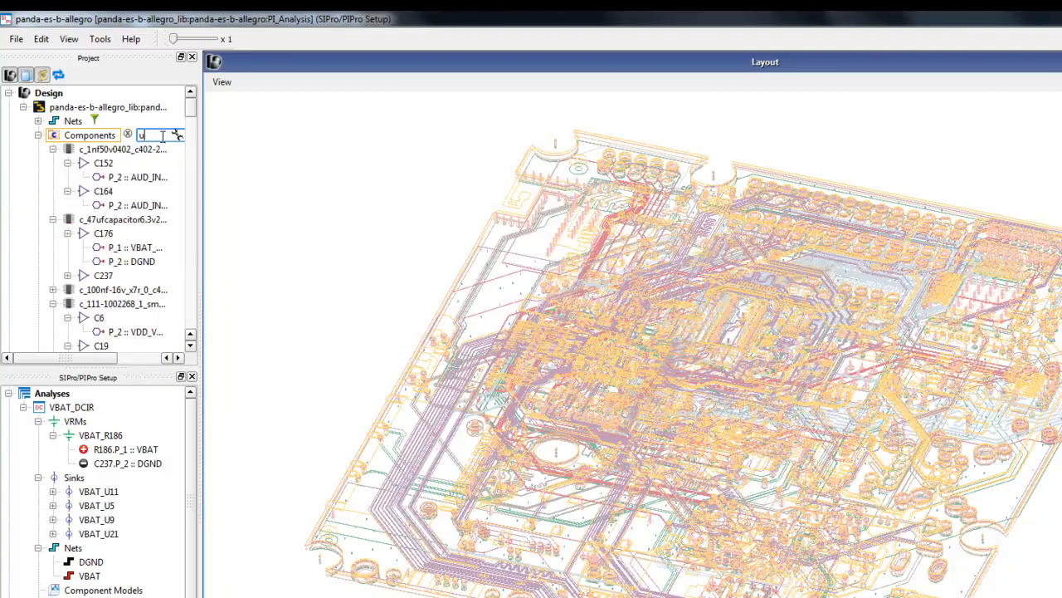
{"action": "type", "text": "3"}
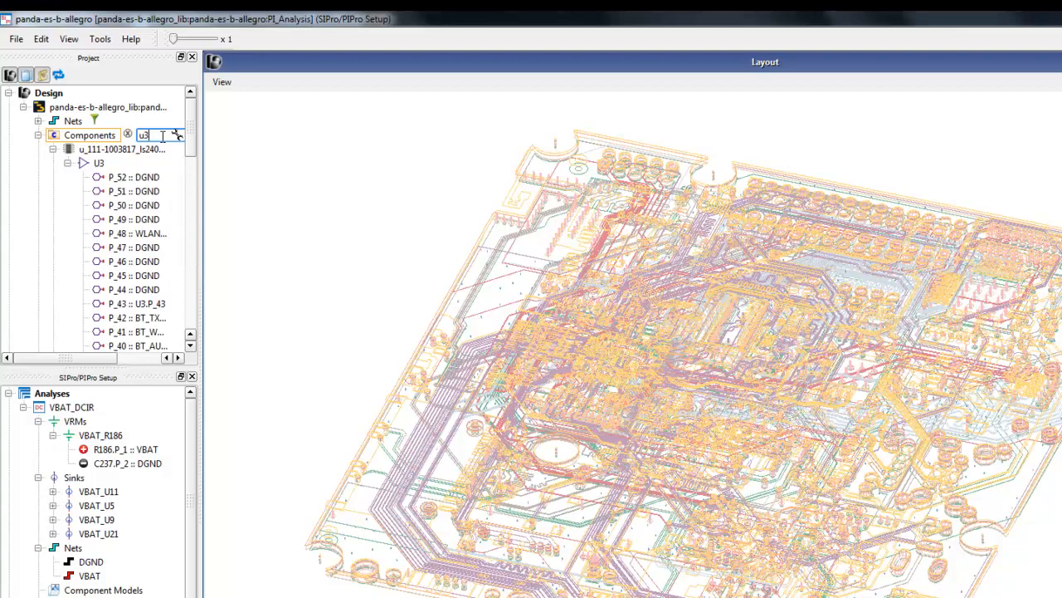
{"action": "left_click", "coordinate": [98, 163]}
{"action": "right_click", "coordinate": [99, 163]}
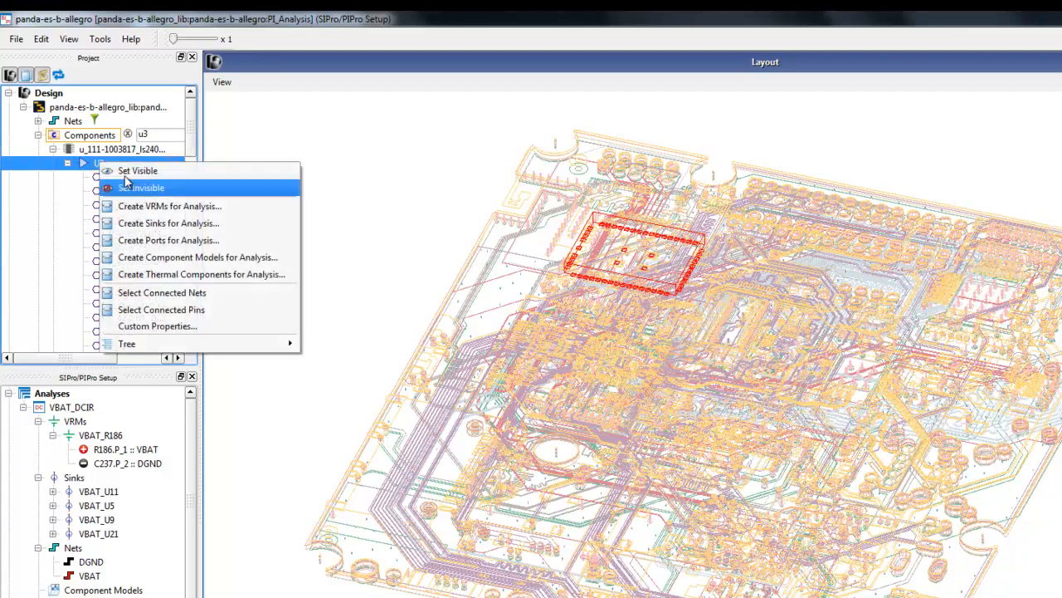
{"action": "left_click", "coordinate": [143, 229]}
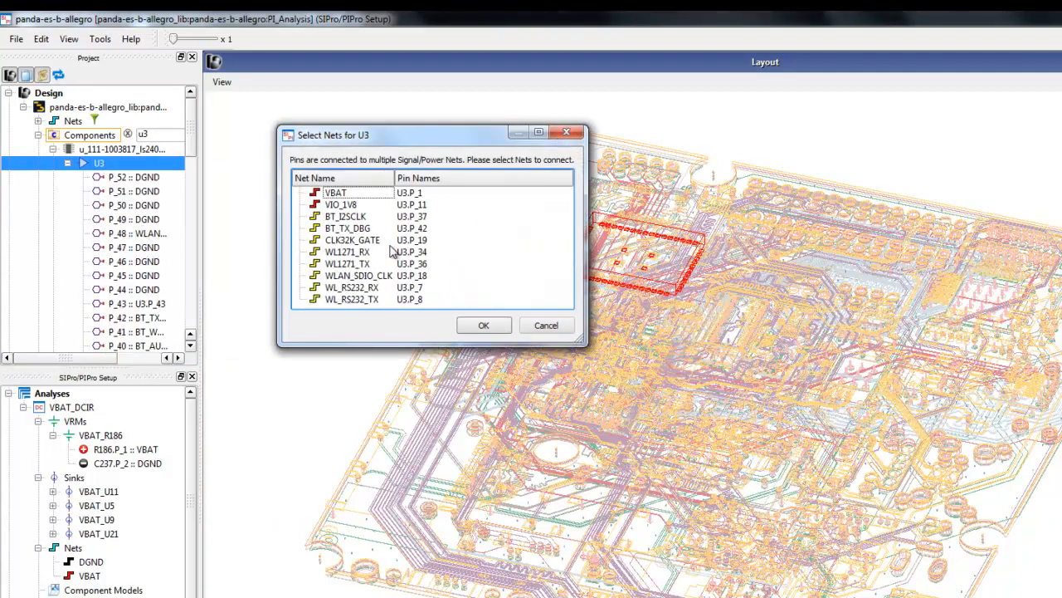
{"action": "left_click", "coordinate": [327, 195]}
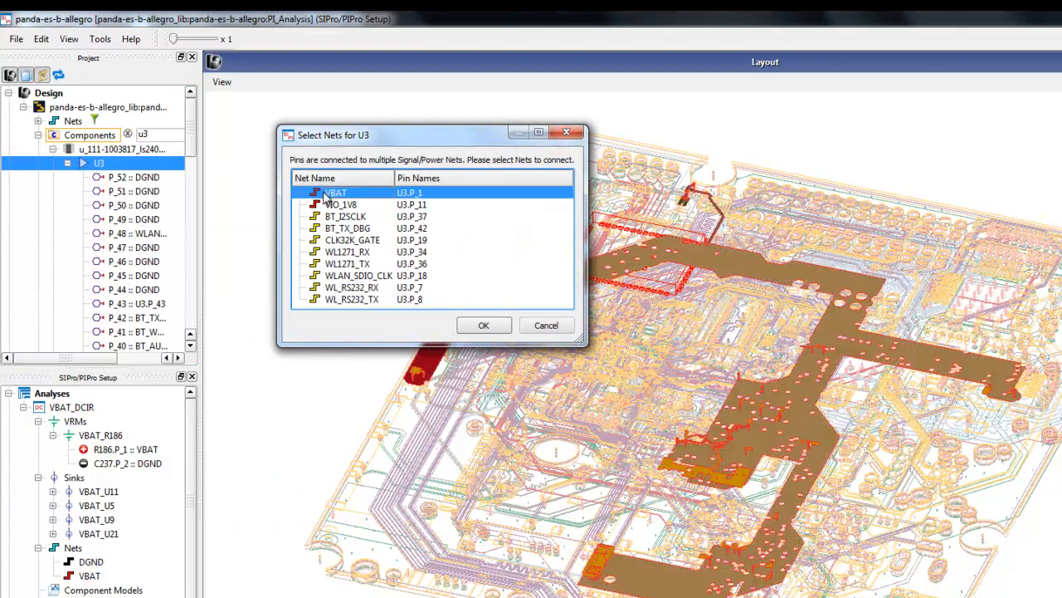
{"action": "left_click", "coordinate": [472, 336]}
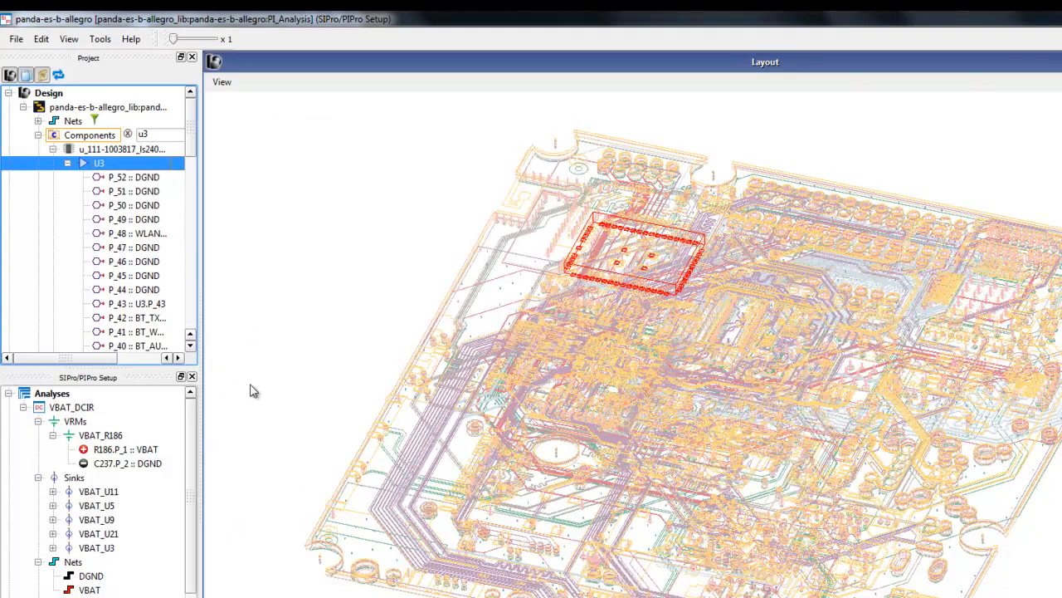
Step: Clear the component filter and set the nominal output voltage of the VRM VBAT_R186 to 3.5 V
{"action": "left_click", "coordinate": [38, 135]}
{"action": "left_click", "coordinate": [128, 135]}
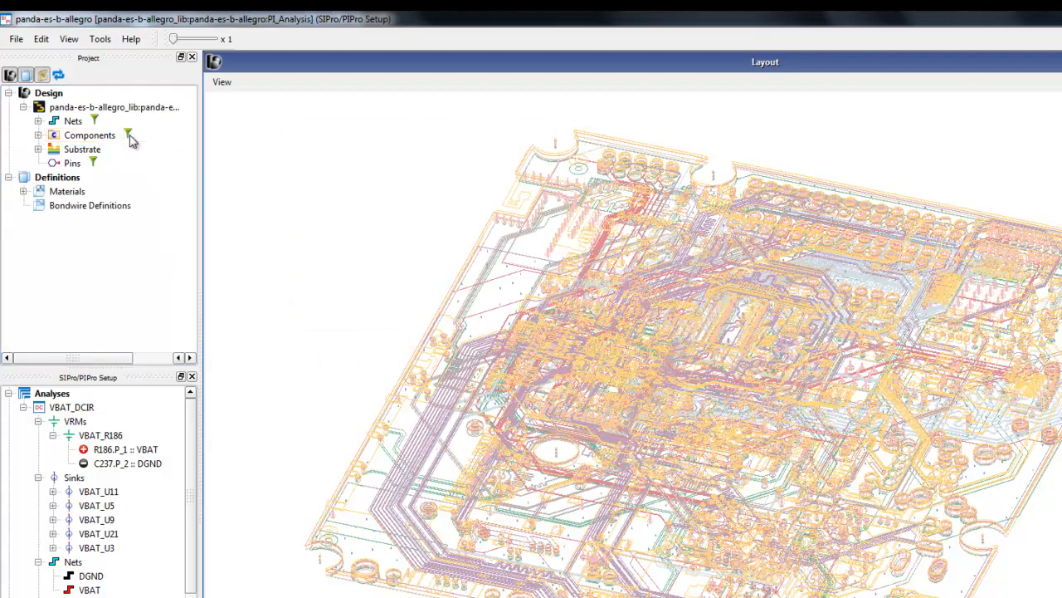
{"action": "left_click", "coordinate": [52, 436]}
{"action": "double_click", "coordinate": [98, 435]}
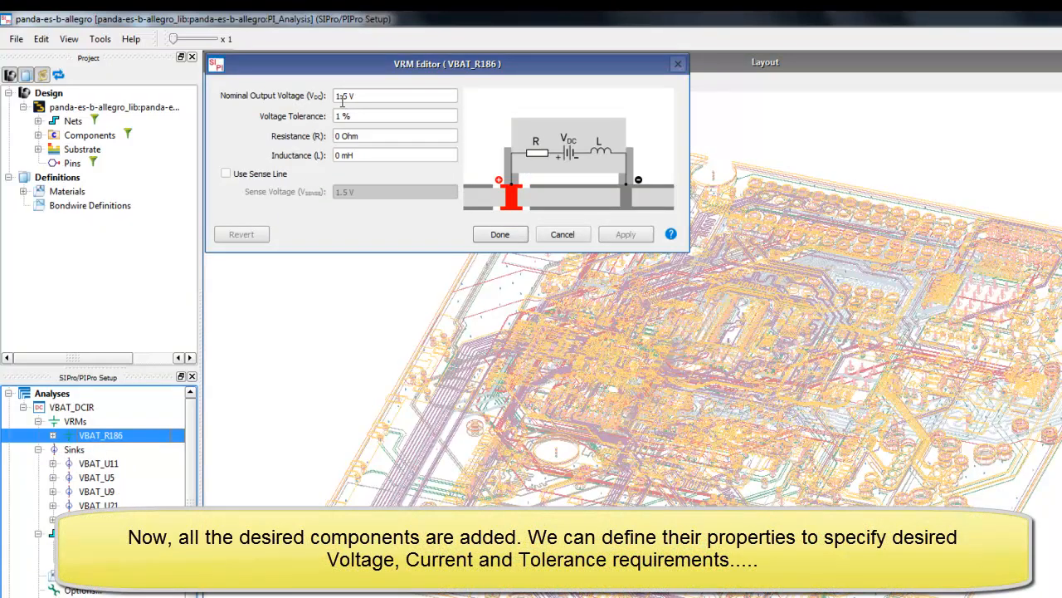
{"action": "left_click_drag", "start_coordinate": [341, 99], "coordinate": [333, 112]}
{"action": "type", "text": "3"}
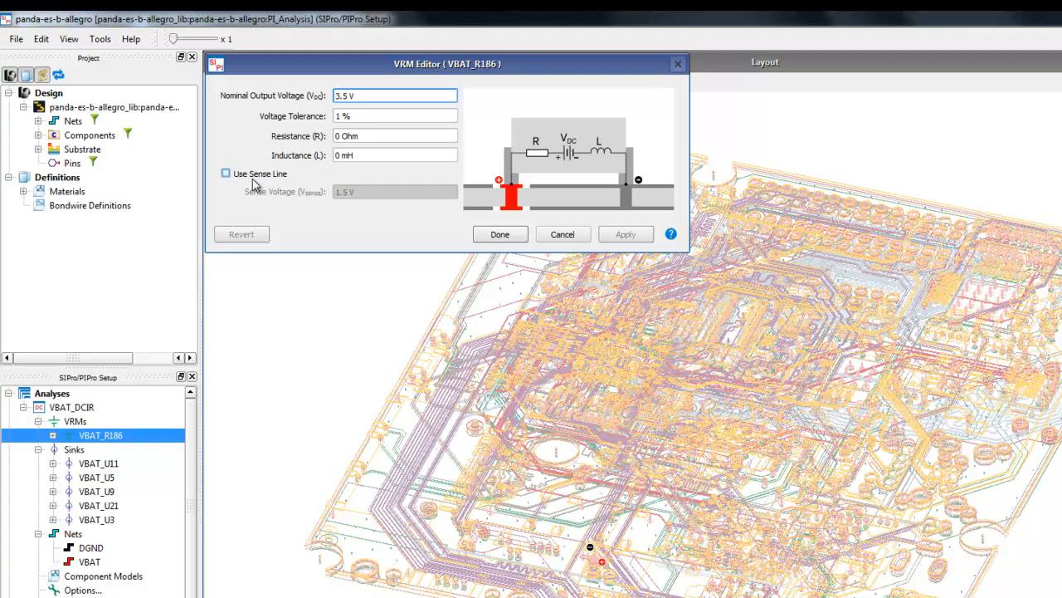
{"action": "left_click", "coordinate": [498, 234]}
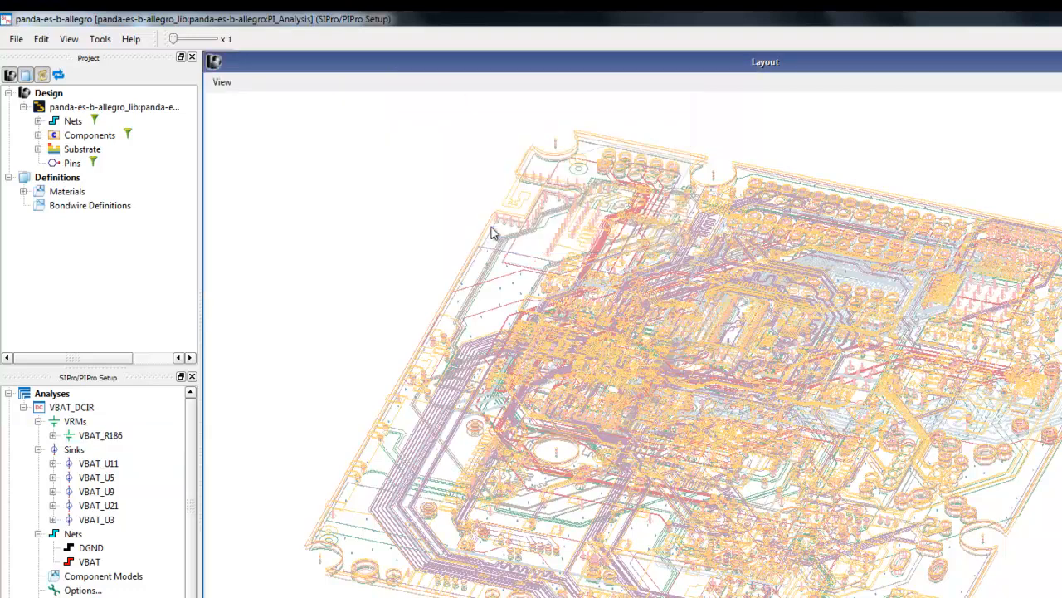
Step: Highlight the sinks VBAT_U11, VBAT_U5, VBAT_U9, VBAT_U21 and VBAT_U3 one by one to check their pin locations in the layout
{"action": "left_click", "coordinate": [104, 466]}
{"action": "left_click", "coordinate": [106, 477]}
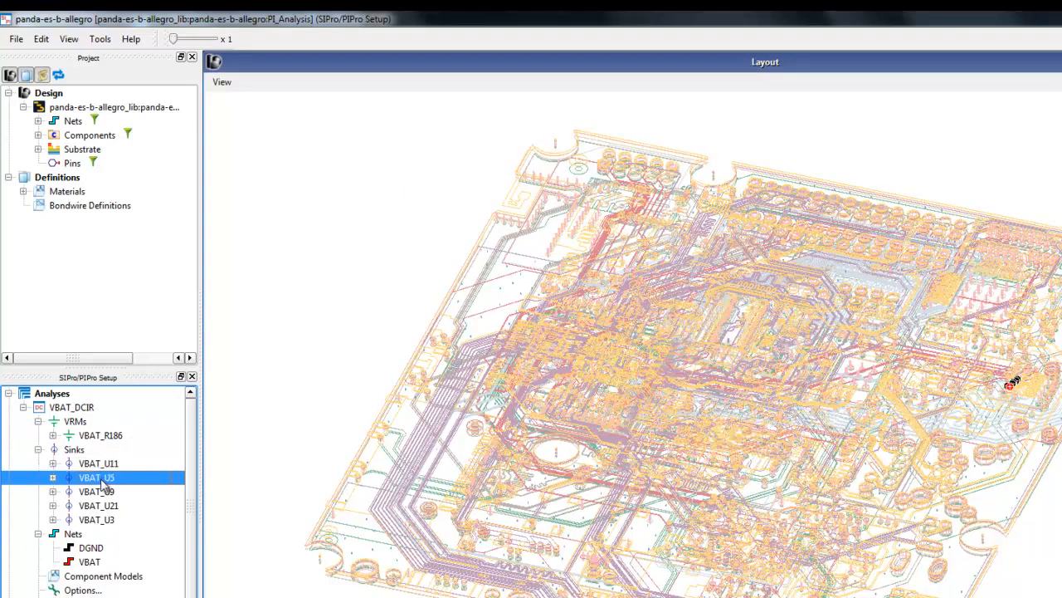
{"action": "left_click", "coordinate": [101, 492]}
{"action": "left_click", "coordinate": [104, 506]}
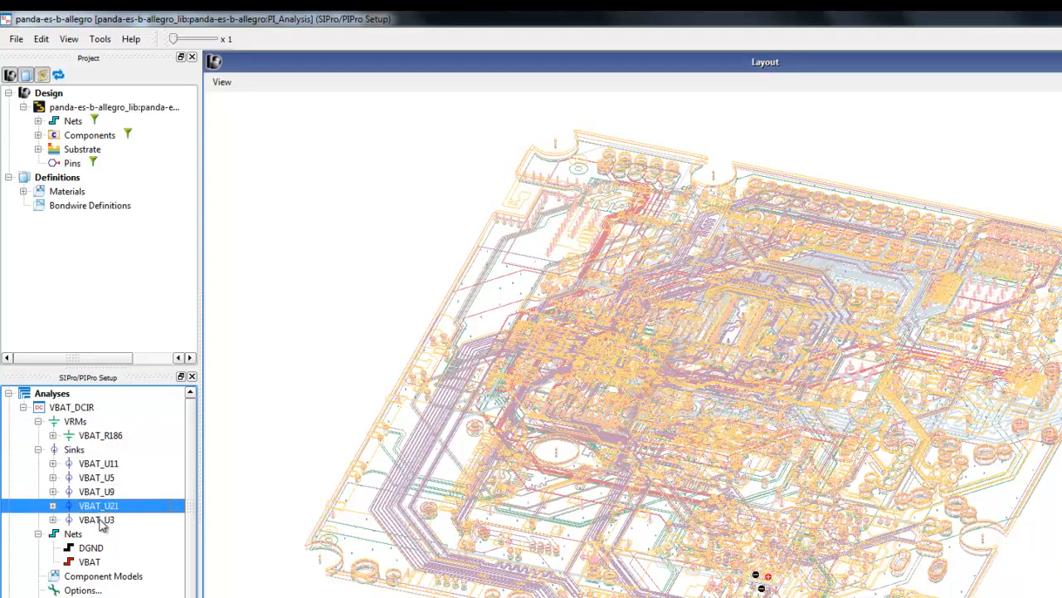
{"action": "left_click", "coordinate": [104, 520]}
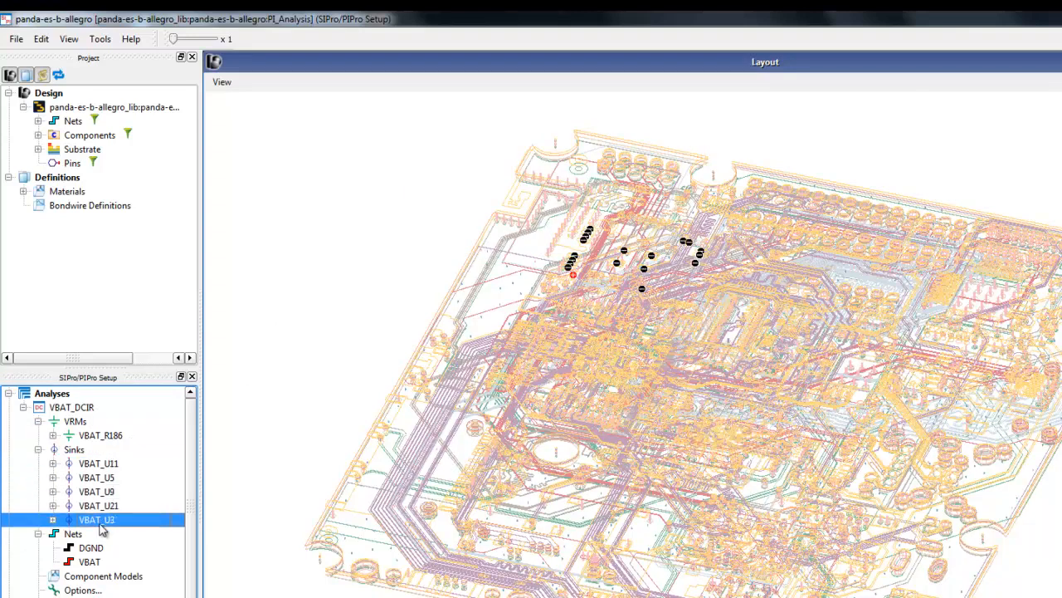
Step: Open the properties of all sinks in one table and set the current of VBAT_U21 to 0.325 A
{"action": "left_click", "coordinate": [74, 453]}
{"action": "right_click", "coordinate": [75, 454]}
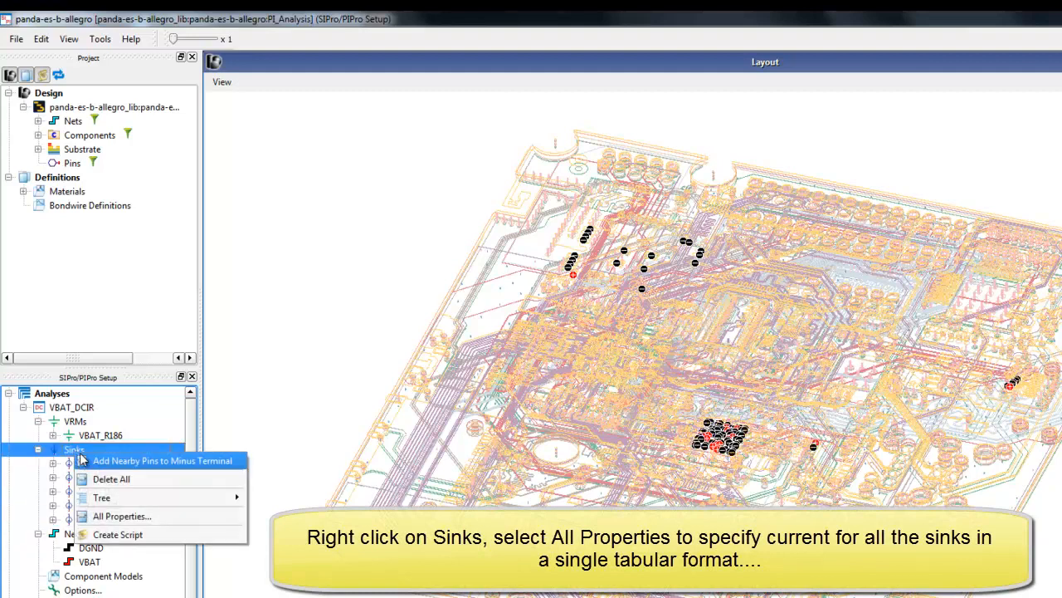
{"action": "left_click", "coordinate": [120, 517]}
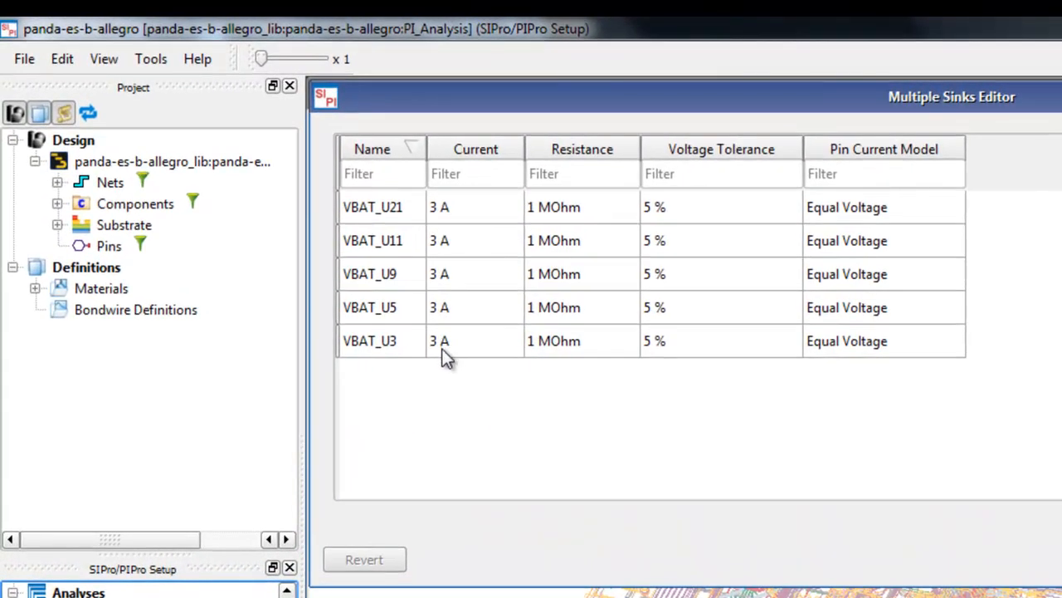
{"action": "double_click", "coordinate": [438, 209]}
{"action": "left_click", "coordinate": [433, 209]}
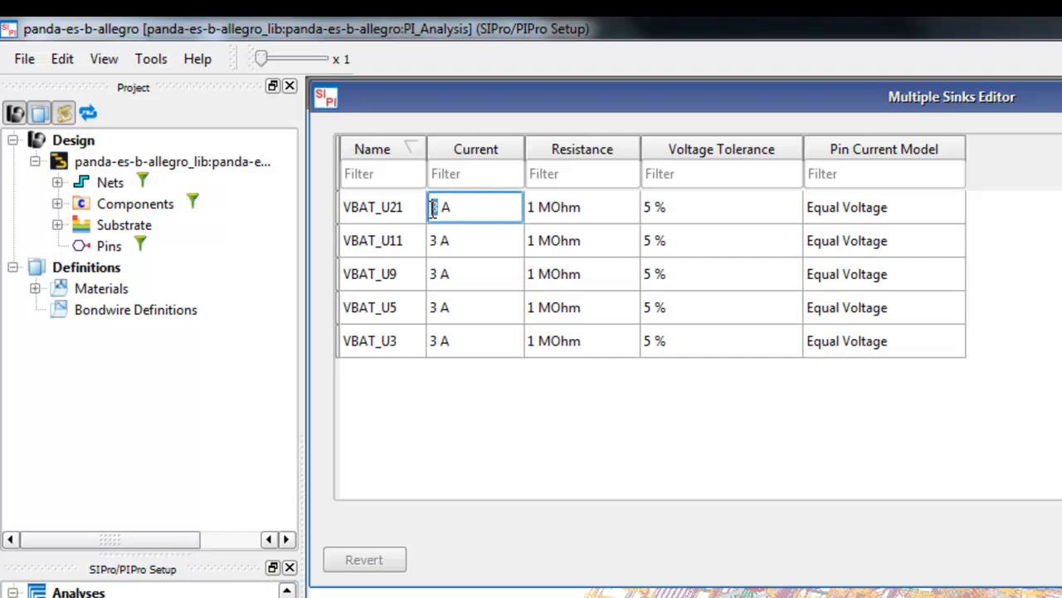
{"action": "type", "text": "0.325"}
Step: Set the sink currents of VBAT_U11 to 1.6 A and VBAT_U9 to 0.4 A
{"action": "left_click", "coordinate": [434, 243]}
{"action": "left_click", "coordinate": [434, 242]}
{"action": "left_click_drag", "start_coordinate": [434, 242], "coordinate": [440, 242]}
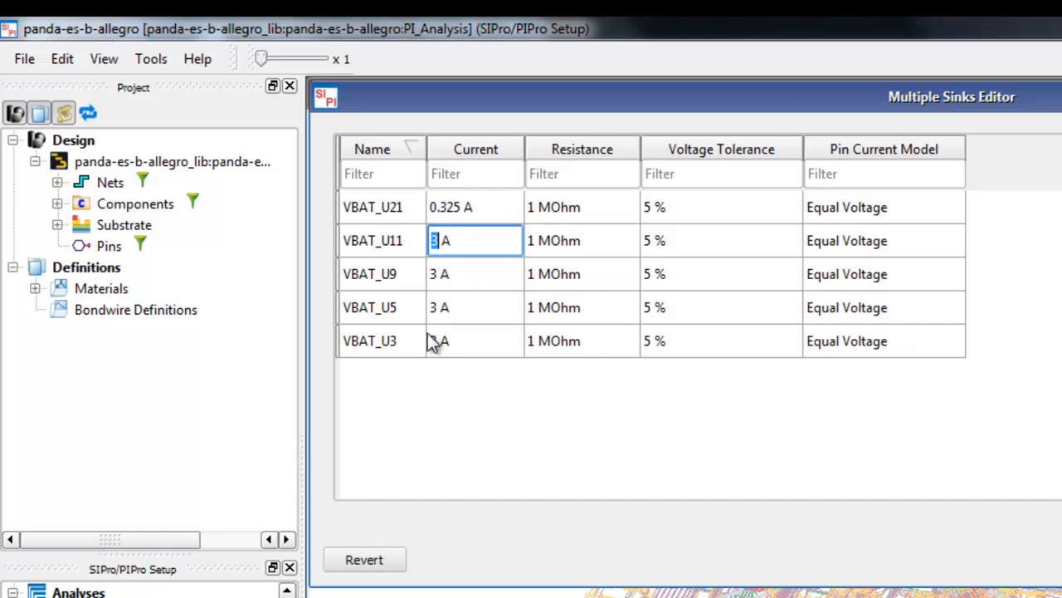
{"action": "type", "text": "1.6"}
{"action": "left_click", "coordinate": [440, 279]}
{"action": "left_click_drag", "start_coordinate": [439, 277], "coordinate": [429, 276]}
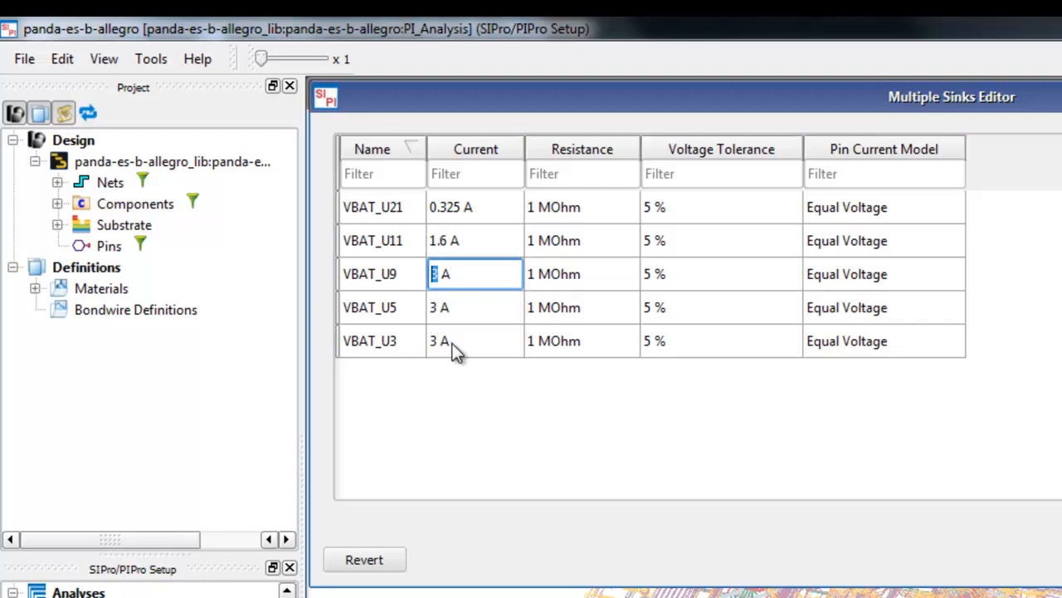
{"action": "type", "text": "0.4"}
Step: Set the sink currents of VBAT_U5 to 0.4 A and VBAT_U3 to 0.28 A
{"action": "left_click", "coordinate": [438, 308]}
{"action": "left_click", "coordinate": [432, 308]}
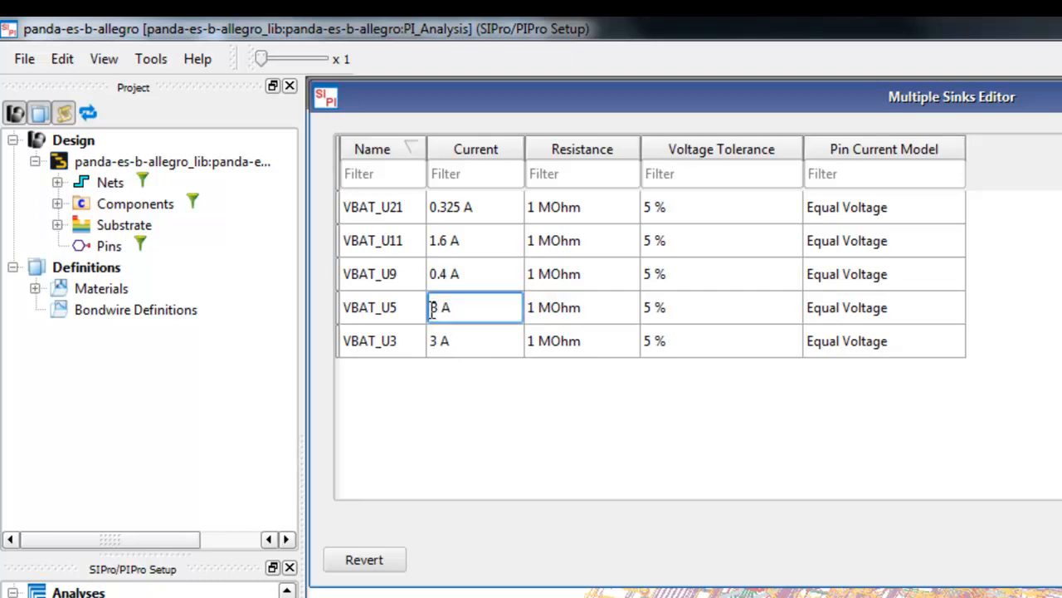
{"action": "key", "text": "Delete"}
{"action": "type", "text": "0.4"}
{"action": "left_click", "coordinate": [438, 340]}
{"action": "left_click", "coordinate": [437, 341]}
{"action": "left_click_drag", "start_coordinate": [438, 340], "coordinate": [430, 343]}
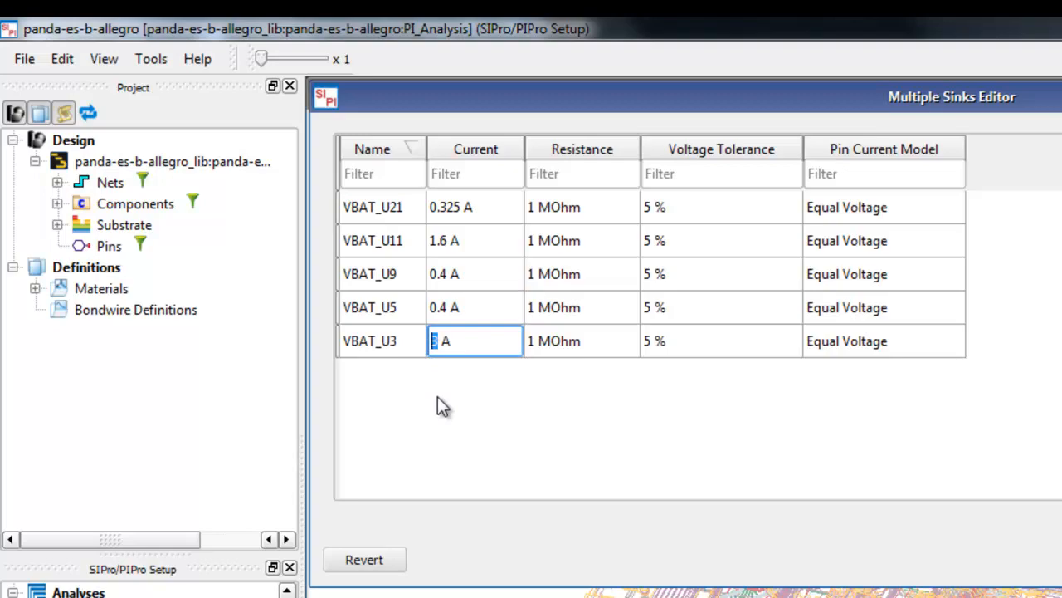
{"action": "type", "text": "0.28"}
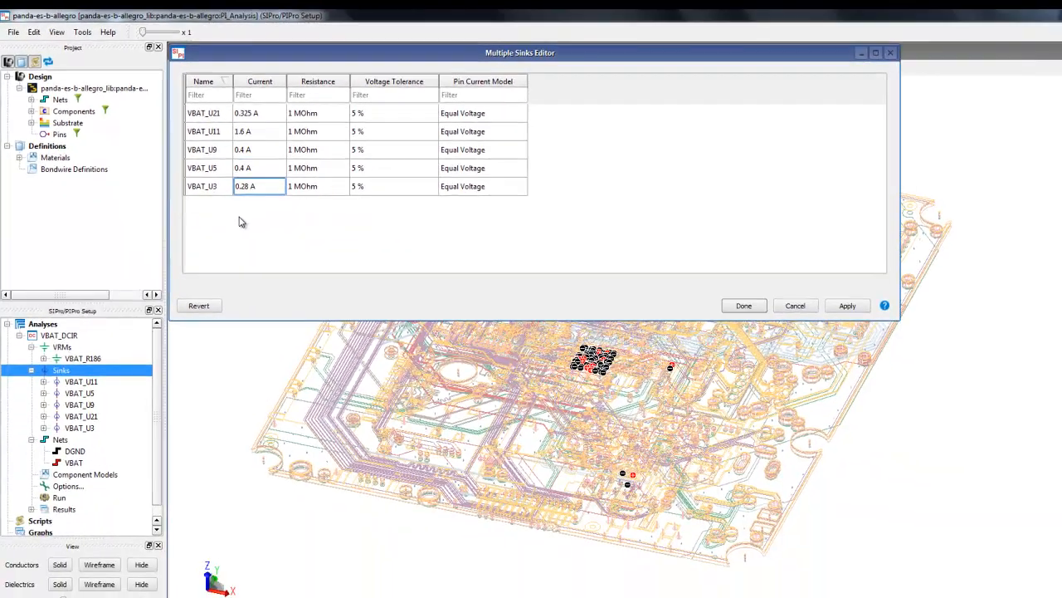
{"action": "left_click", "coordinate": [266, 231]}
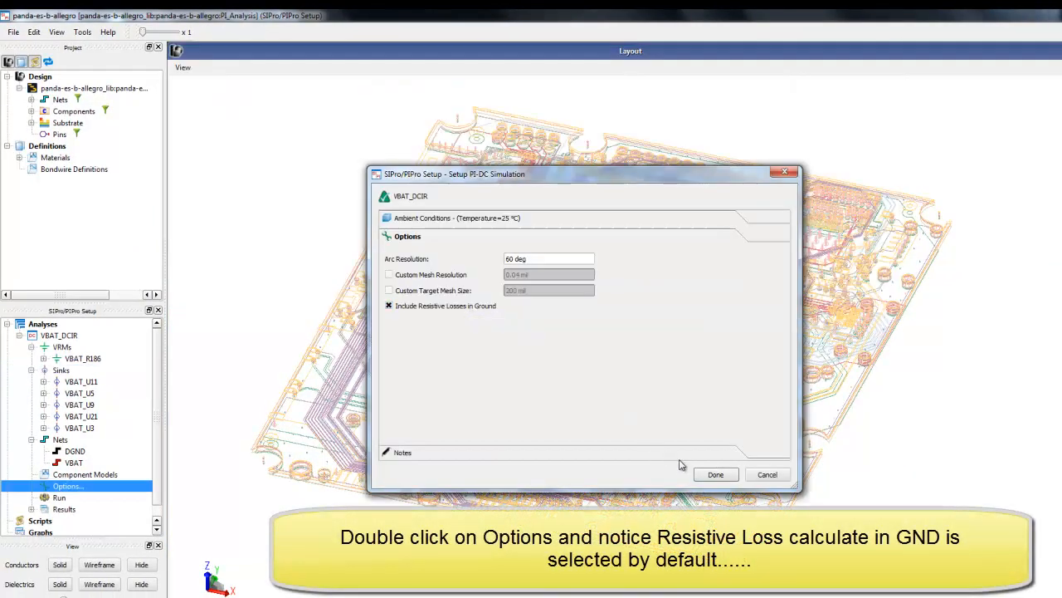
Step: Accept the simulation options with resistive losses in ground included and run the VBAT_DCIR simulation to completion
{"action": "left_click", "coordinate": [703, 476]}
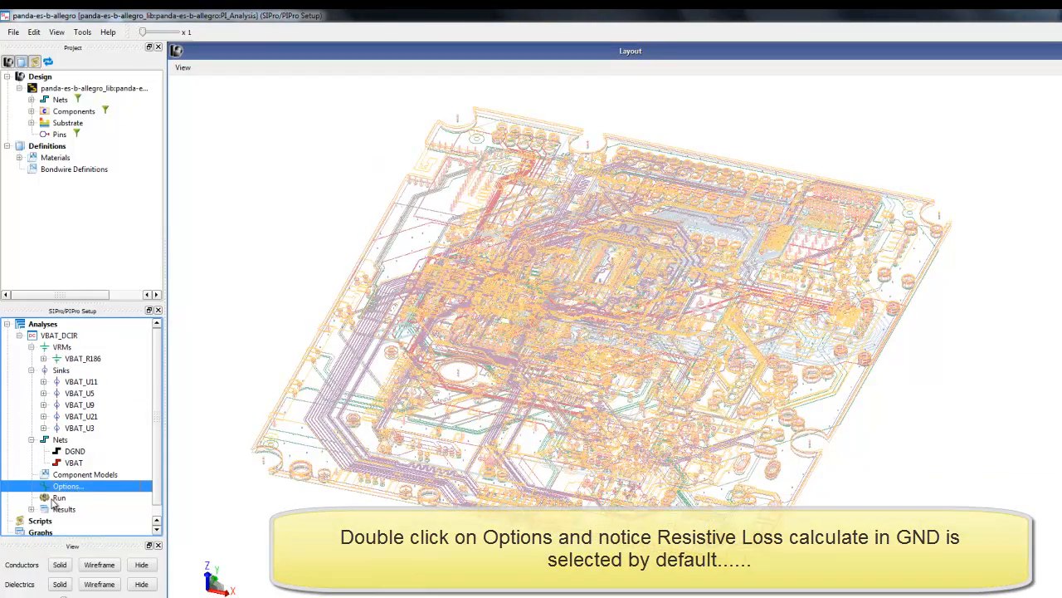
{"action": "left_click", "coordinate": [56, 498]}
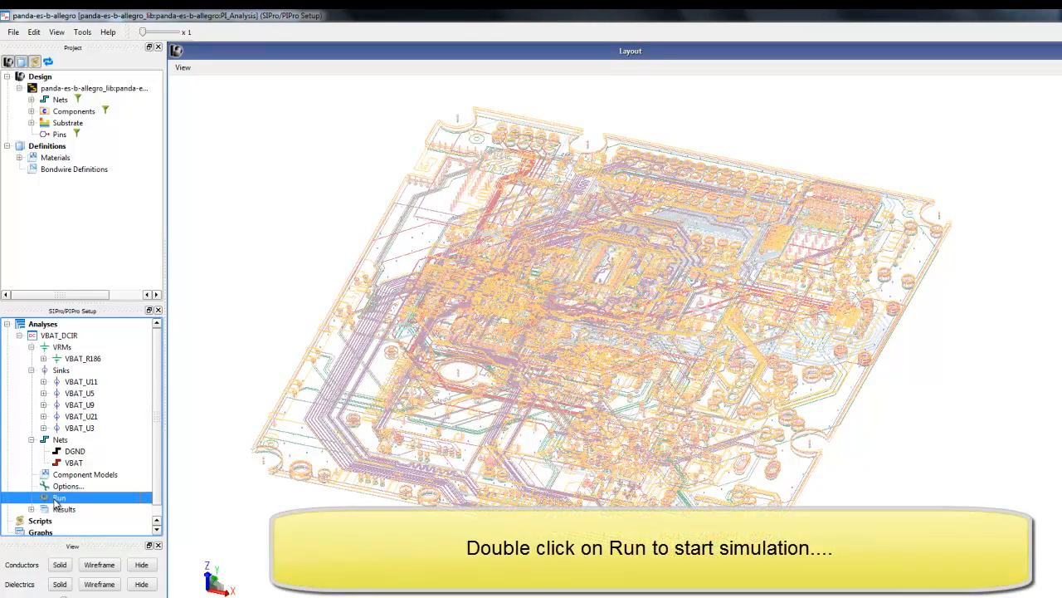
{"action": "double_click", "coordinate": [58, 498]}
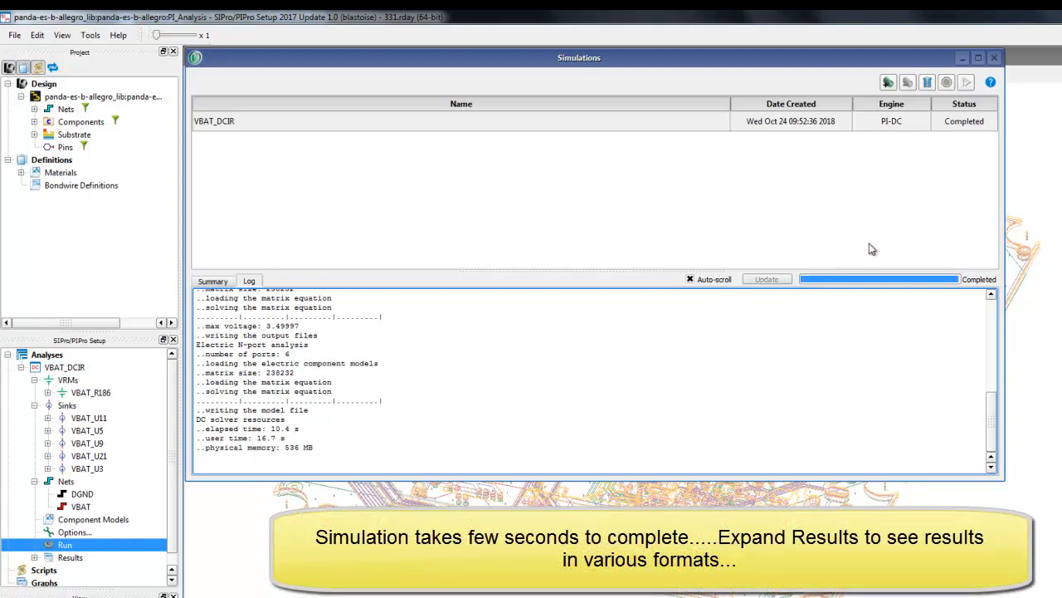
{"action": "left_click", "coordinate": [958, 122]}
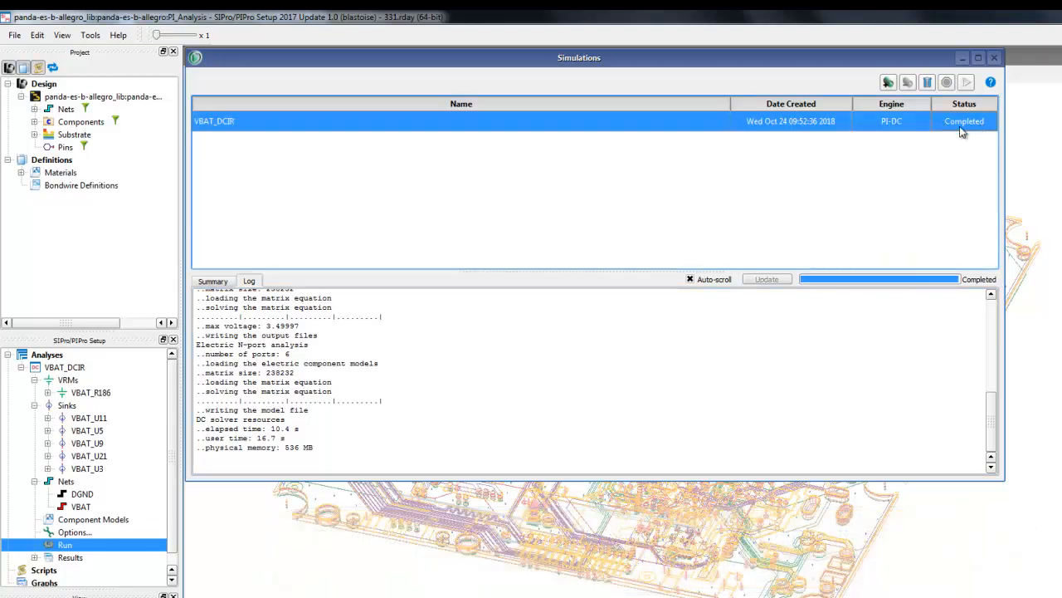
{"action": "left_click", "coordinate": [996, 58]}
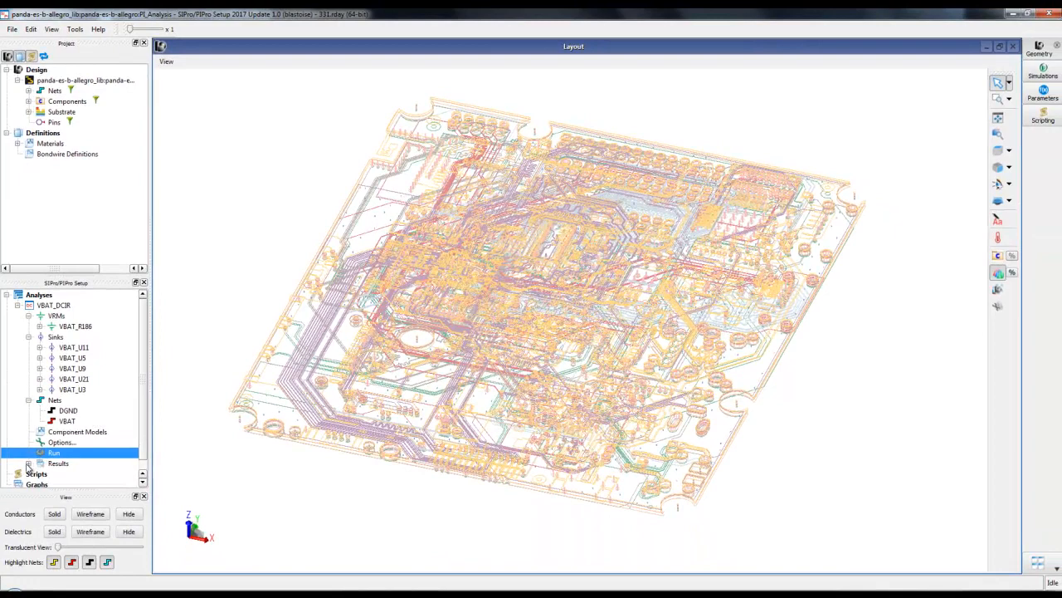
Step: Plot the Current Density result of the VBAT_DCIR analysis on the board layout
{"action": "left_click", "coordinate": [28, 463]}
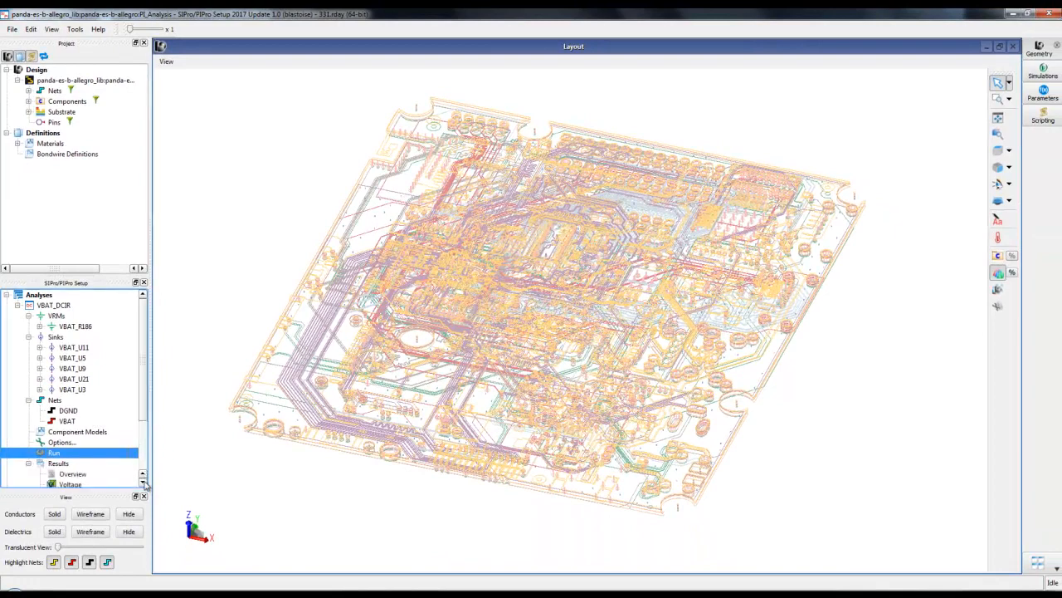
{"action": "scroll", "coordinate": [144, 485], "scroll_direction": "down", "scroll_amount": 3}
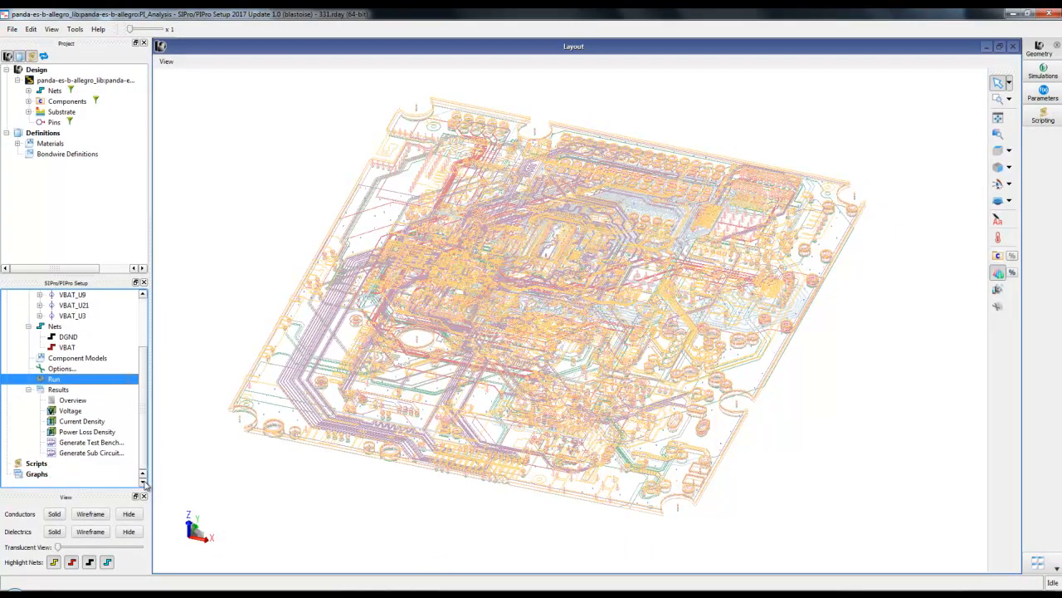
{"action": "double_click", "coordinate": [83, 421]}
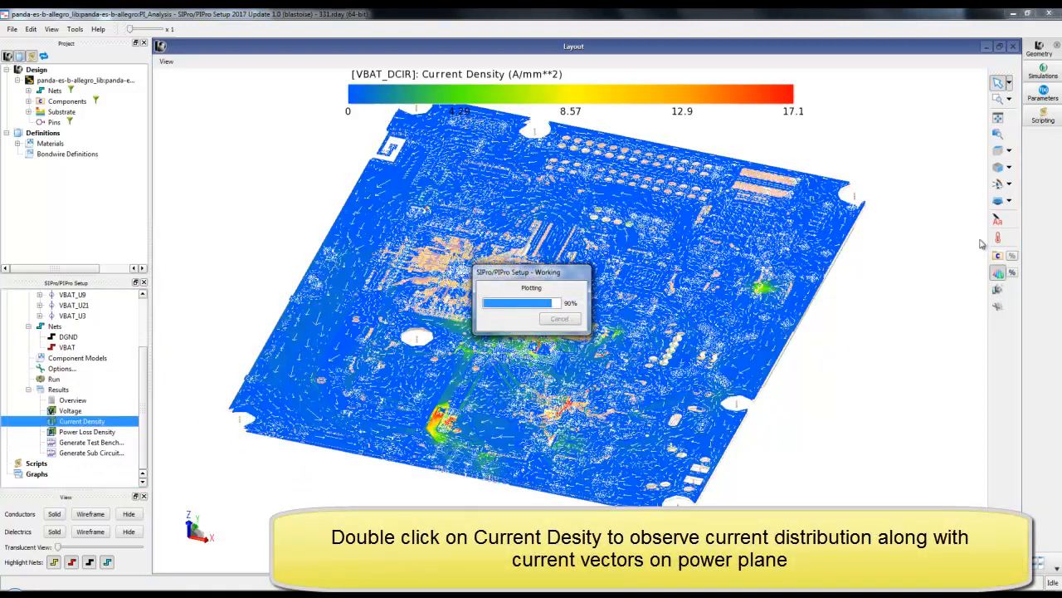
Step: Show the current density plot from above for the Power net type only and hide the board's other conductors
{"action": "left_click", "coordinate": [999, 156]}
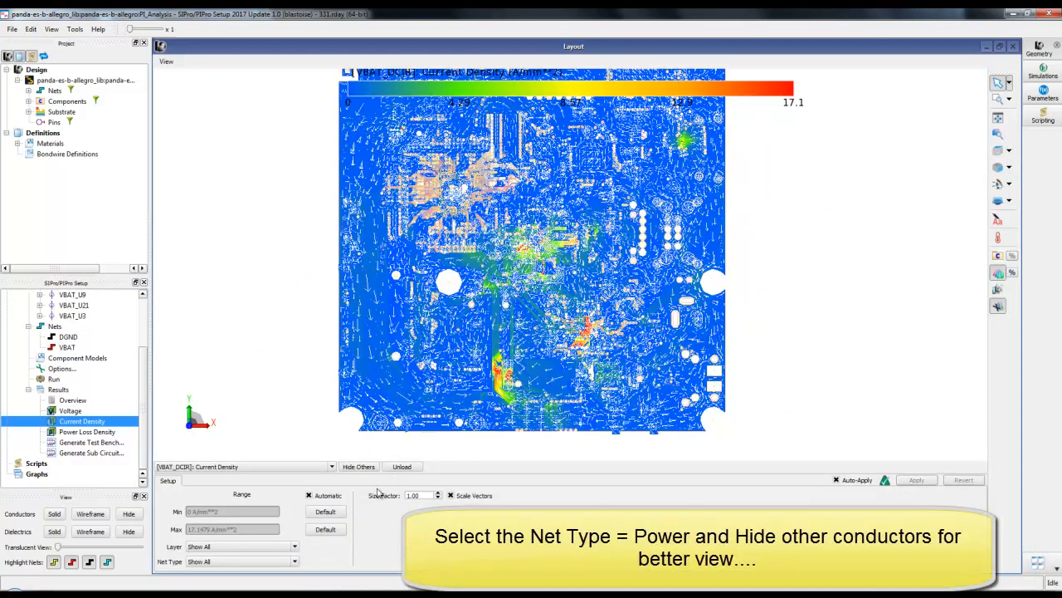
{"action": "left_click", "coordinate": [294, 561]}
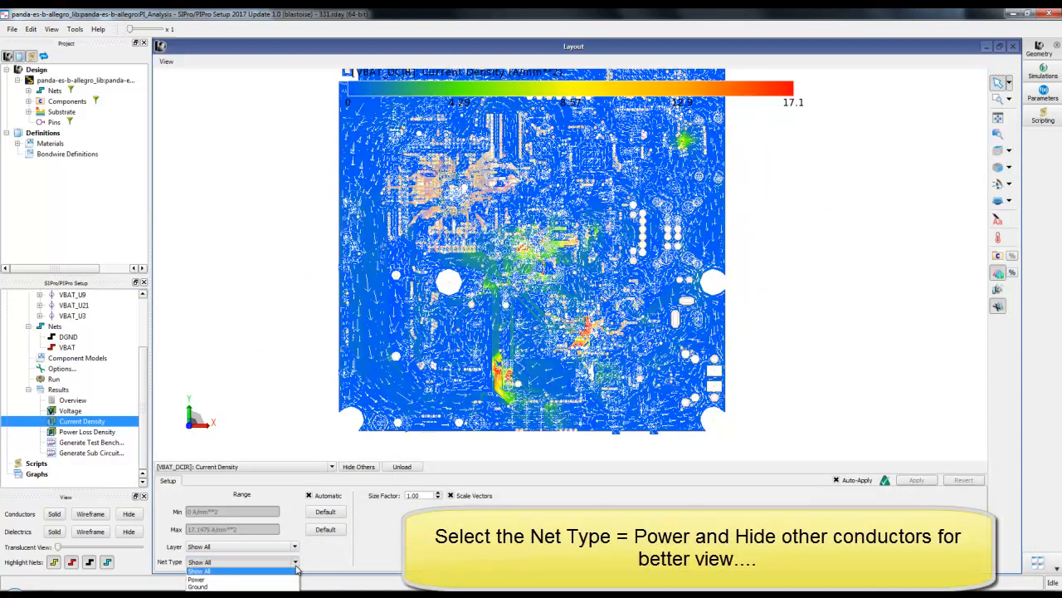
{"action": "left_click", "coordinate": [270, 579]}
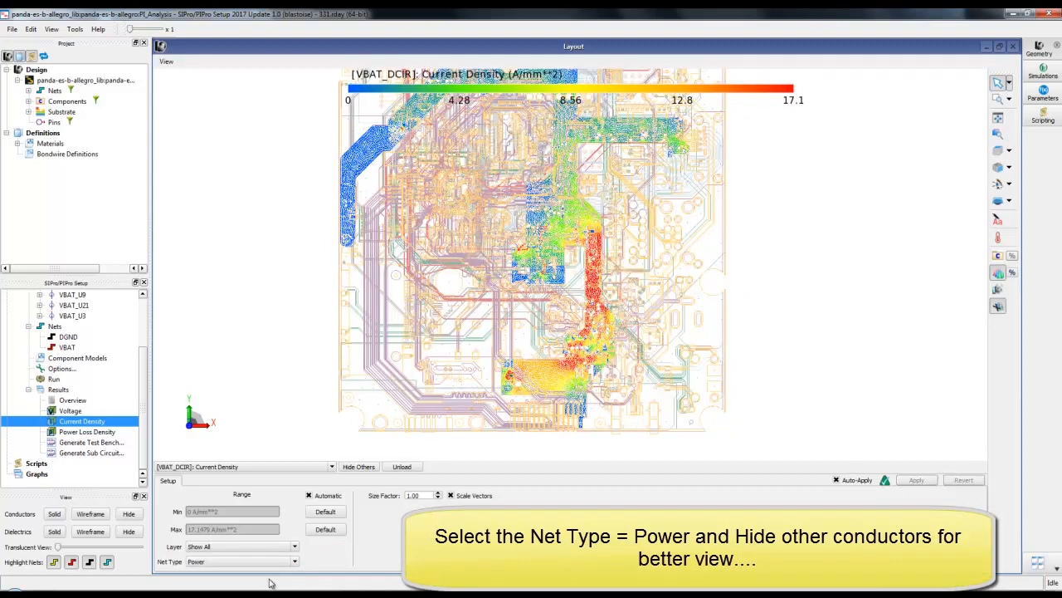
{"action": "left_click", "coordinate": [130, 514]}
{"action": "scroll", "coordinate": [489, 268], "scroll_direction": "down", "scroll_amount": 3}
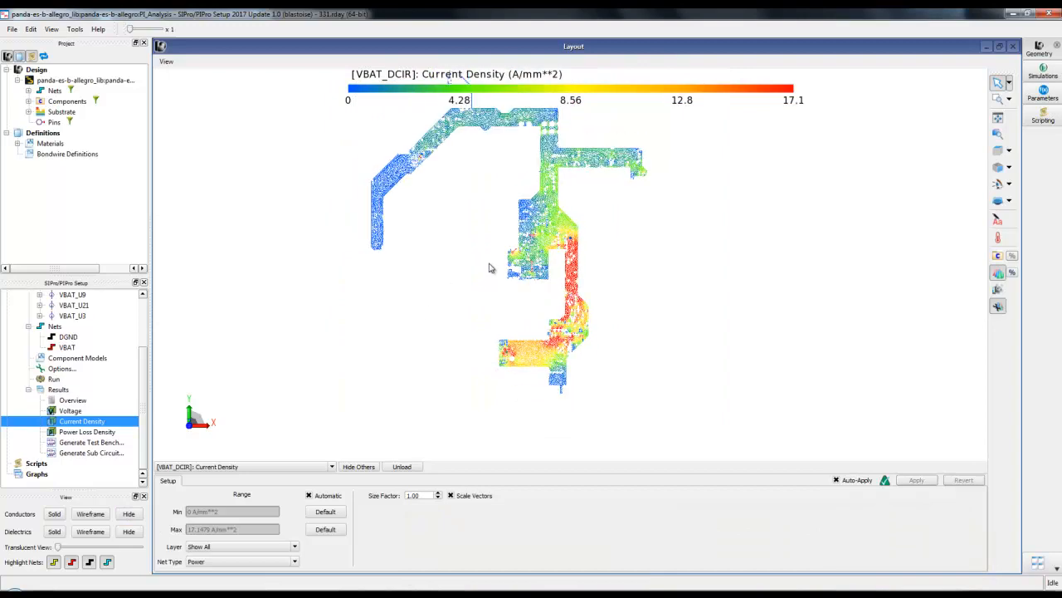
Step: Examine the current distribution and vectors along the VBAT plane up close and in 3D, and read values on it with the Field Reader
{"action": "scroll", "coordinate": [554, 329], "scroll_direction": "up", "scroll_amount": 5}
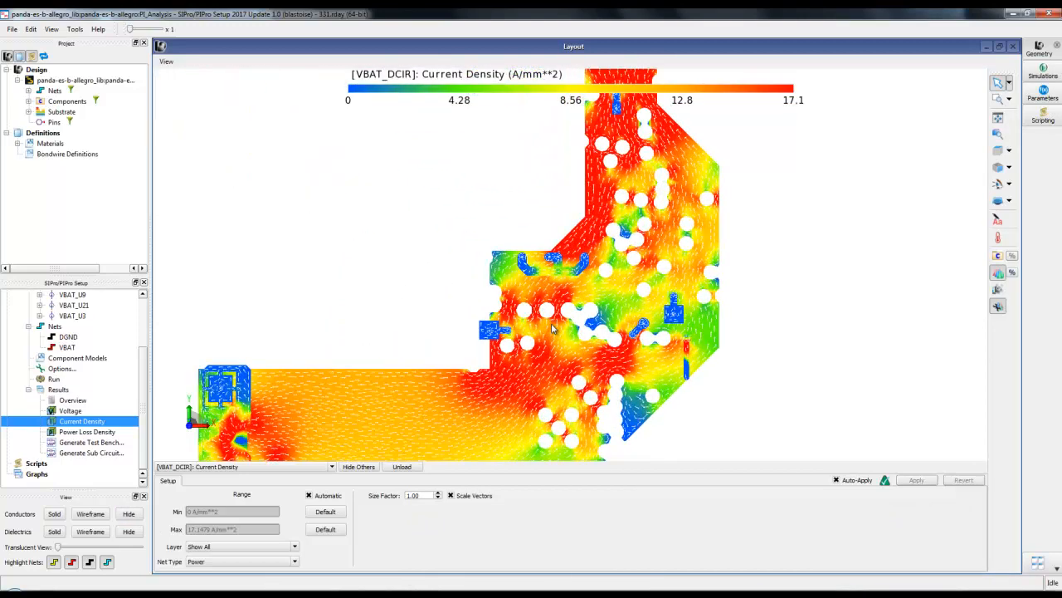
{"action": "scroll", "coordinate": [554, 329], "scroll_direction": "up", "scroll_amount": 2}
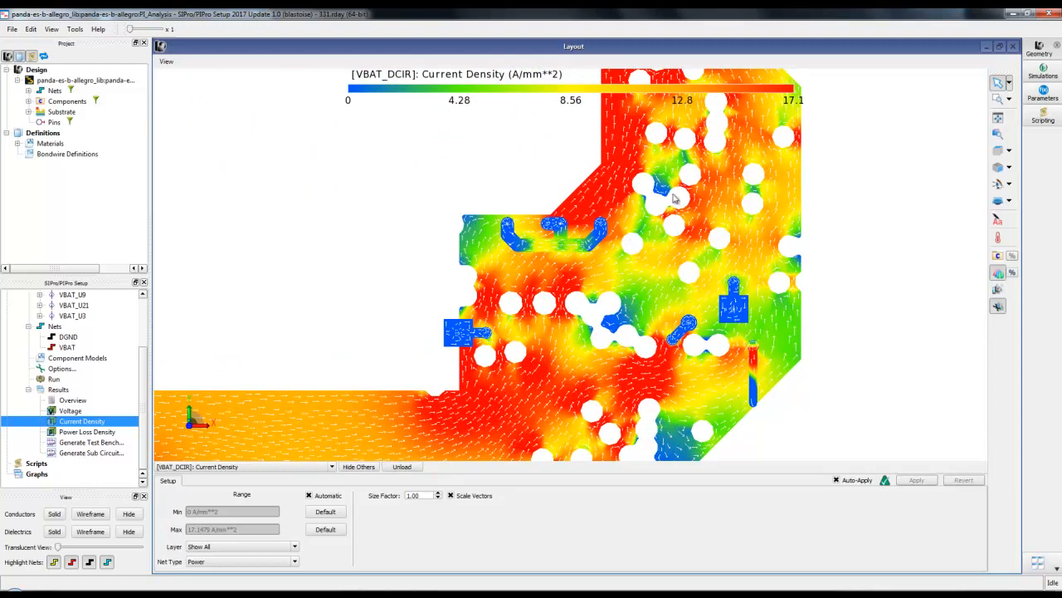
{"action": "left_click_drag", "start_coordinate": [674, 197], "coordinate": [651, 476]}
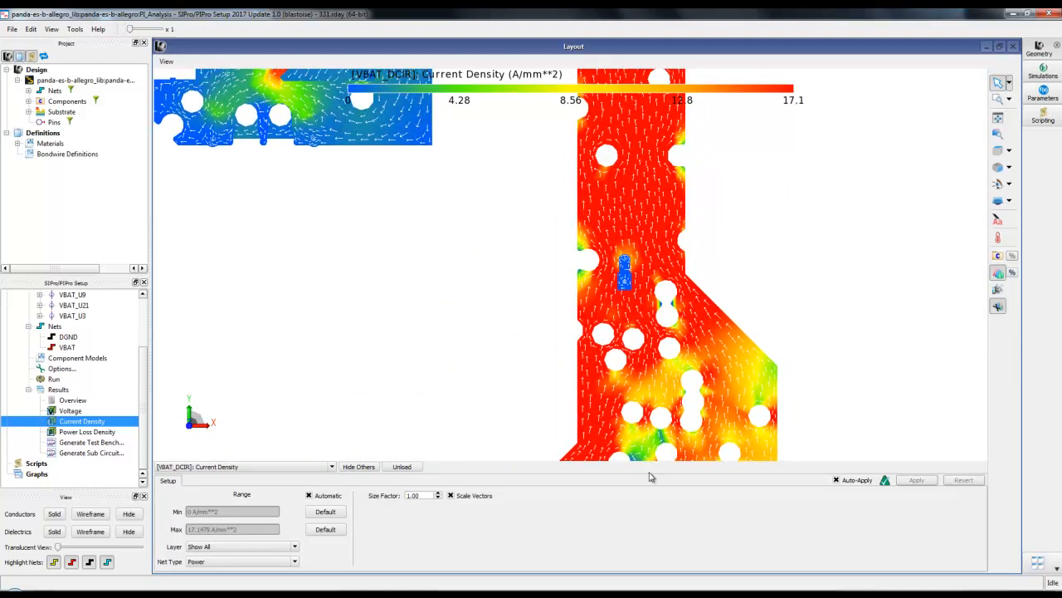
{"action": "left_click_drag", "start_coordinate": [550, 403], "coordinate": [629, 260]}
{"action": "scroll", "coordinate": [626, 295], "scroll_direction": "up", "scroll_amount": 5}
{"action": "mouse_move", "coordinate": [625, 304]}
{"action": "left_mouse_down"}
{"action": "mouse_move", "coordinate": [602, 295]}
{"action": "mouse_move", "coordinate": [633, 314]}
{"action": "left_mouse_up"}
{"action": "scroll", "coordinate": [633, 313], "scroll_direction": "down", "scroll_amount": 8}
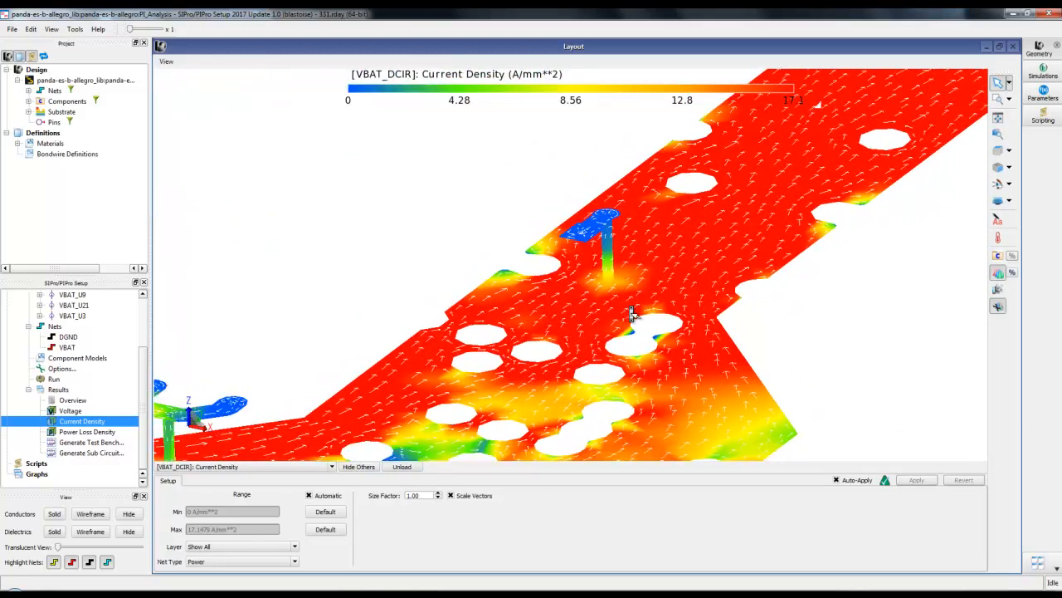
{"action": "scroll", "coordinate": [633, 314], "scroll_direction": "down", "scroll_amount": 5}
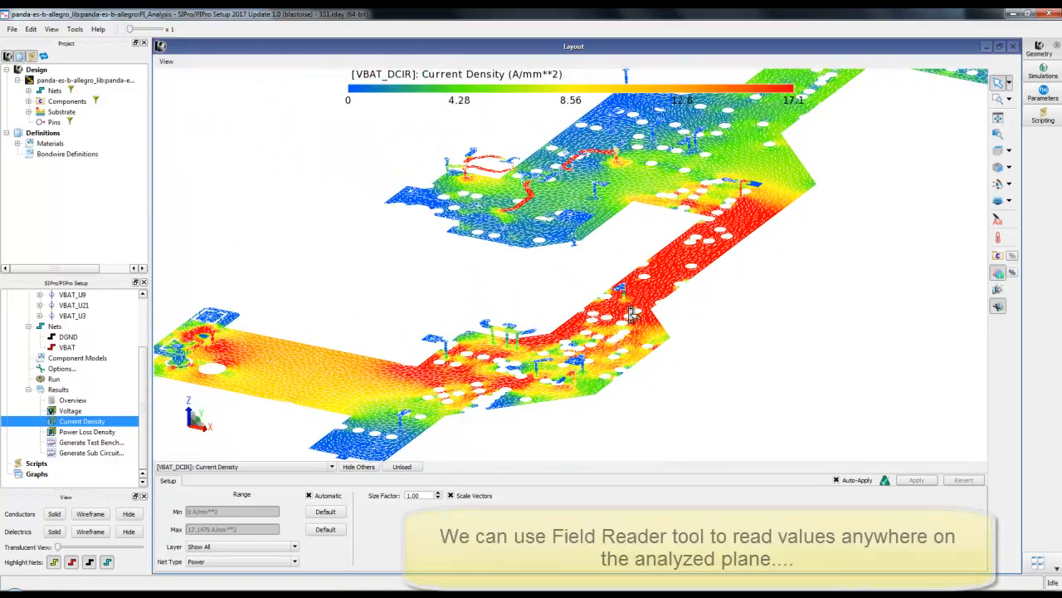
{"action": "left_click_drag", "start_coordinate": [702, 230], "coordinate": [604, 305]}
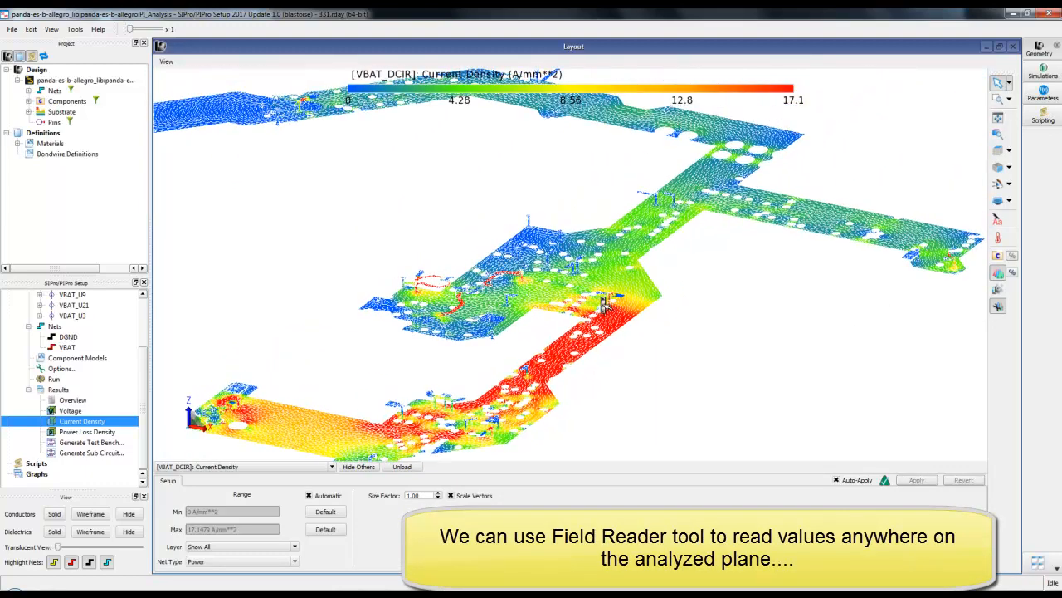
{"action": "left_click", "coordinate": [1000, 240]}
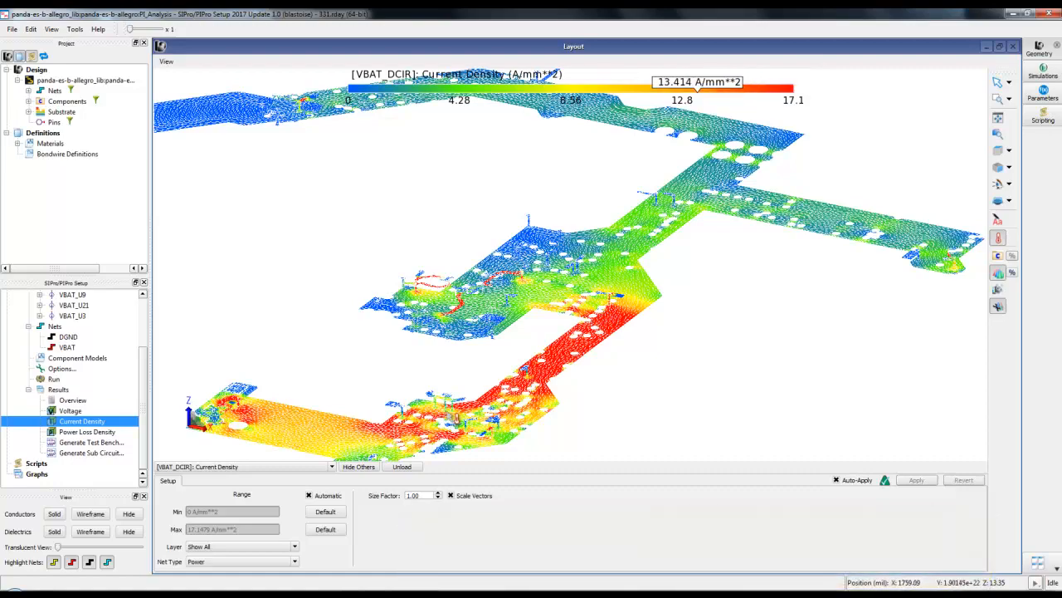
Step: Examine the current density through the vias of the VBAT plane up close, and unload the Current Density plot from the layout
{"action": "scroll", "coordinate": [454, 418], "scroll_direction": "up", "scroll_amount": 5}
{"action": "scroll", "coordinate": [454, 418], "scroll_direction": "up", "scroll_amount": 2}
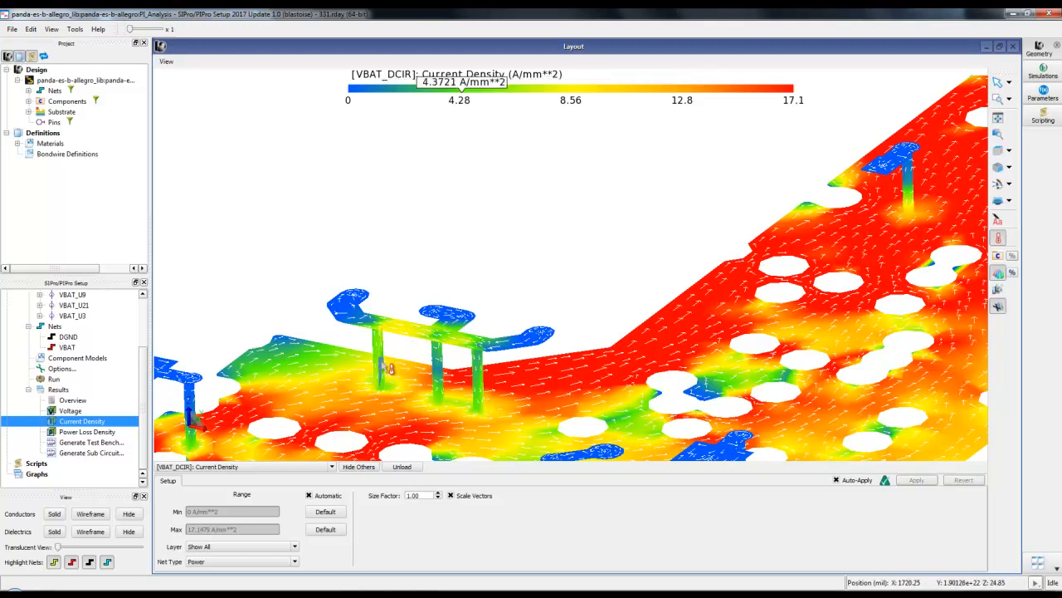
{"action": "scroll", "coordinate": [725, 166], "scroll_direction": "down", "scroll_amount": 5}
{"action": "scroll", "coordinate": [725, 173], "scroll_direction": "down", "scroll_amount": 1}
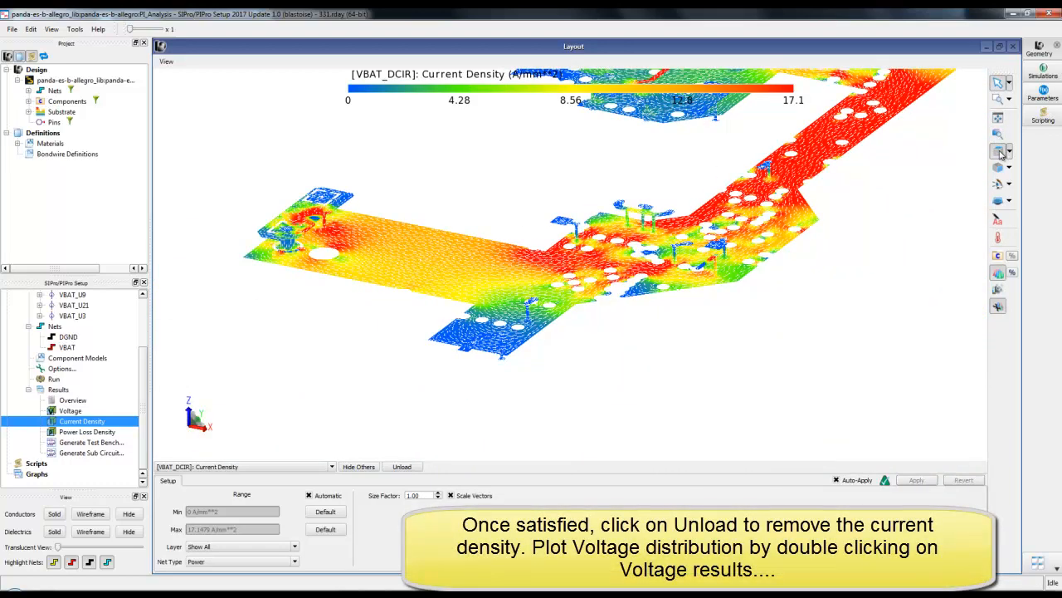
{"action": "left_click", "coordinate": [999, 150]}
{"action": "left_click", "coordinate": [999, 118]}
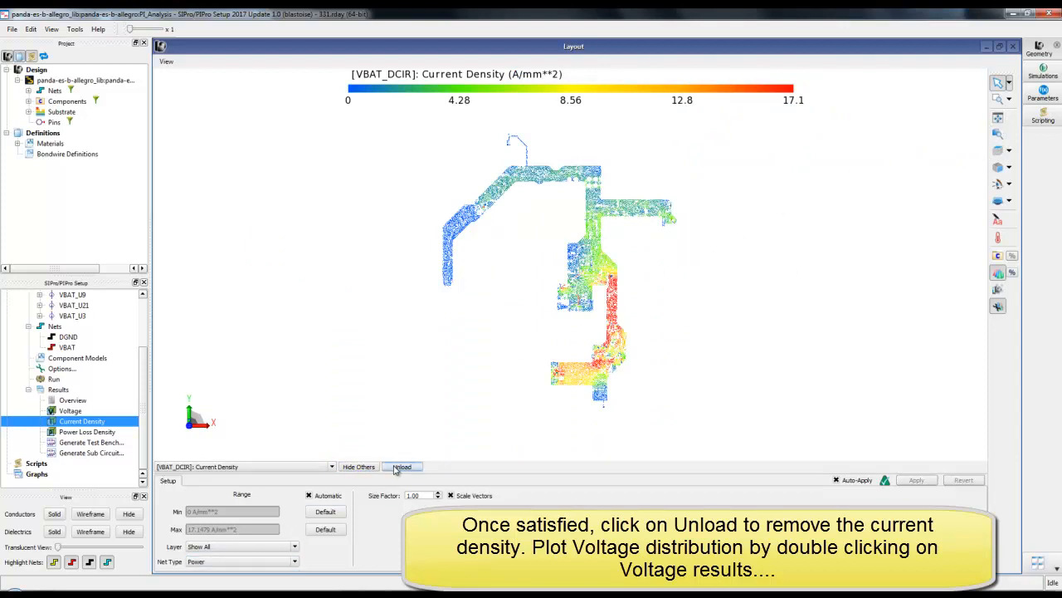
{"action": "left_click", "coordinate": [401, 468]}
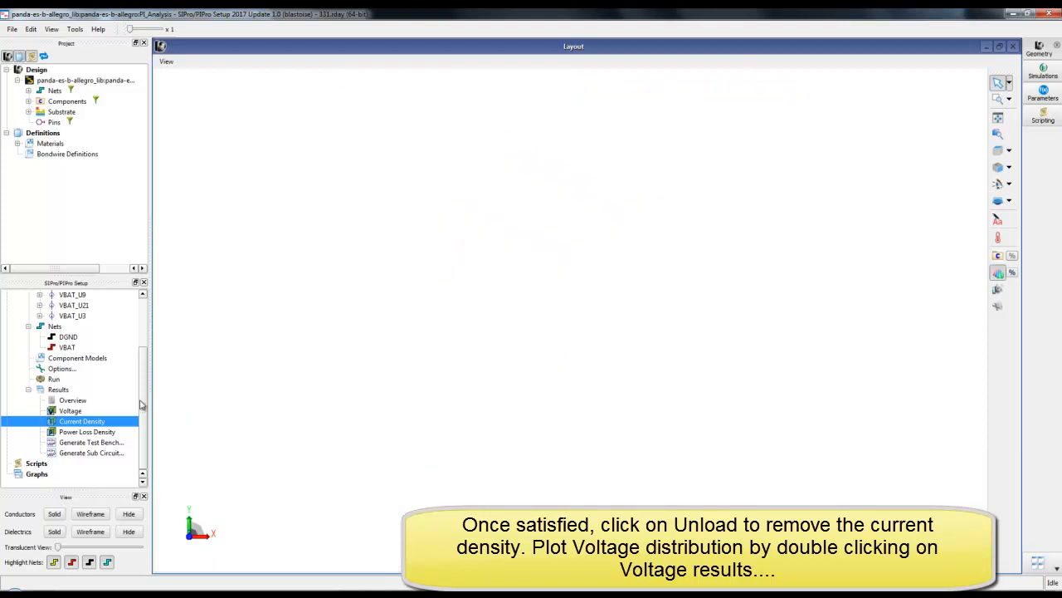
Step: Plot the Voltage result of the VBAT_DCIR analysis on the layout for the Power net type only
{"action": "double_click", "coordinate": [68, 411]}
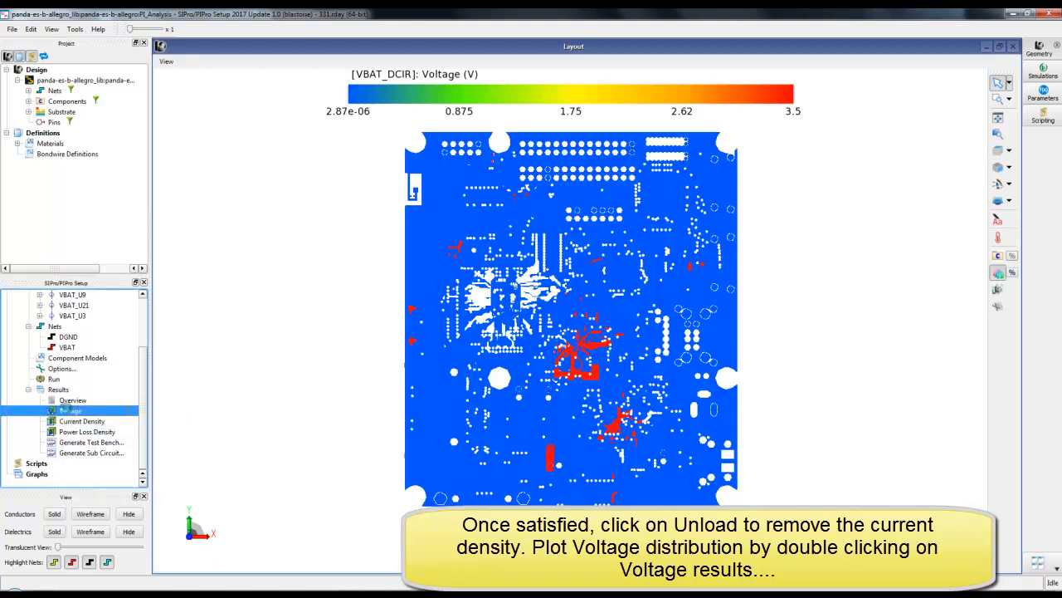
{"action": "left_click", "coordinate": [236, 561]}
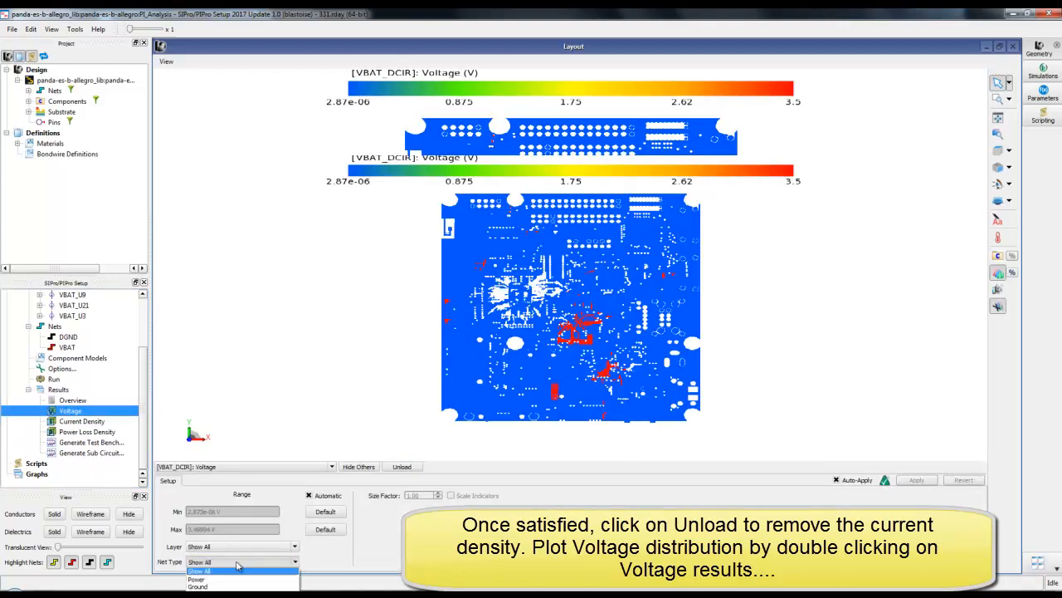
{"action": "left_click", "coordinate": [227, 579]}
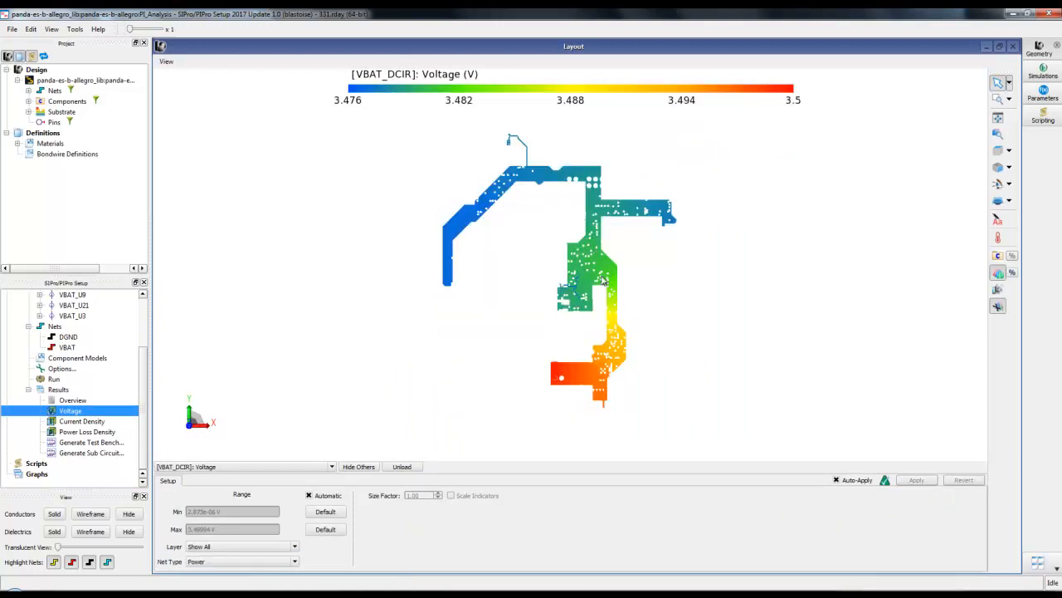
{"action": "scroll", "coordinate": [604, 282], "scroll_direction": "up", "scroll_amount": 2}
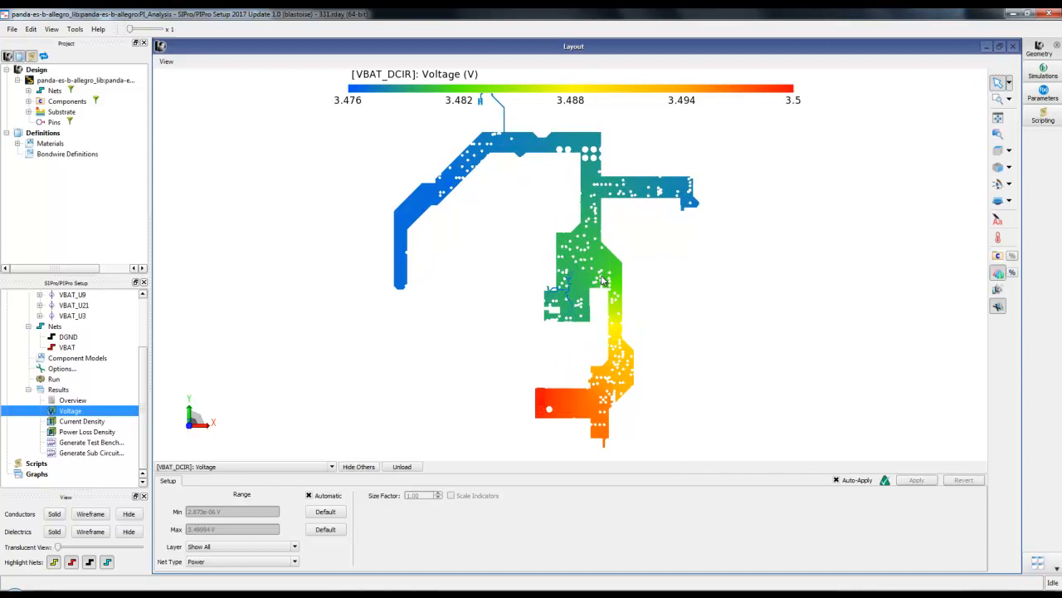
{"action": "scroll", "coordinate": [603, 281], "scroll_direction": "down", "scroll_amount": 1}
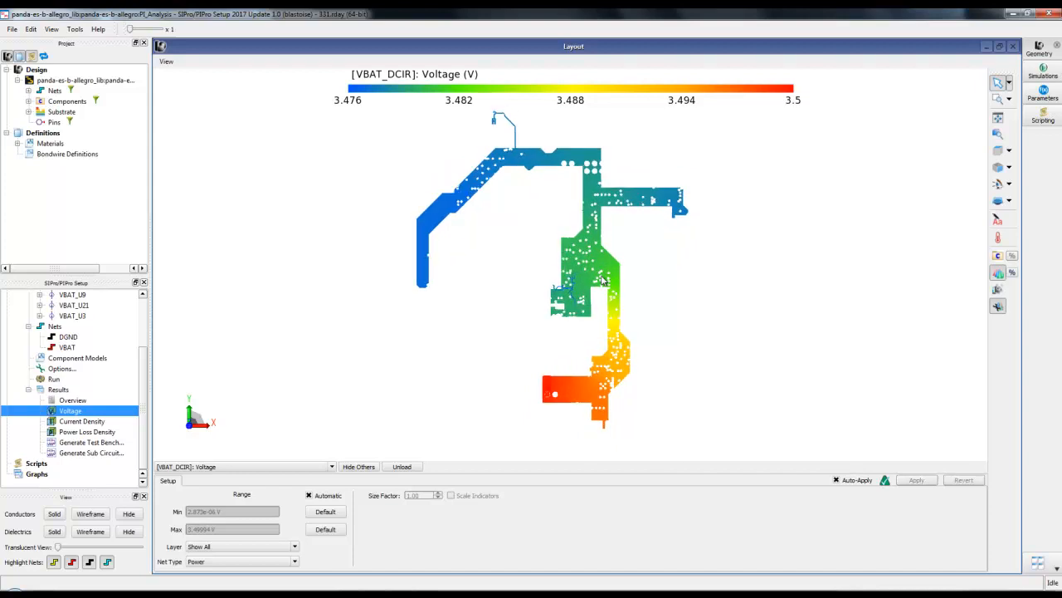
Step: Unload the Voltage plot and display the board's conductors as wireframe
{"action": "left_click", "coordinate": [400, 468]}
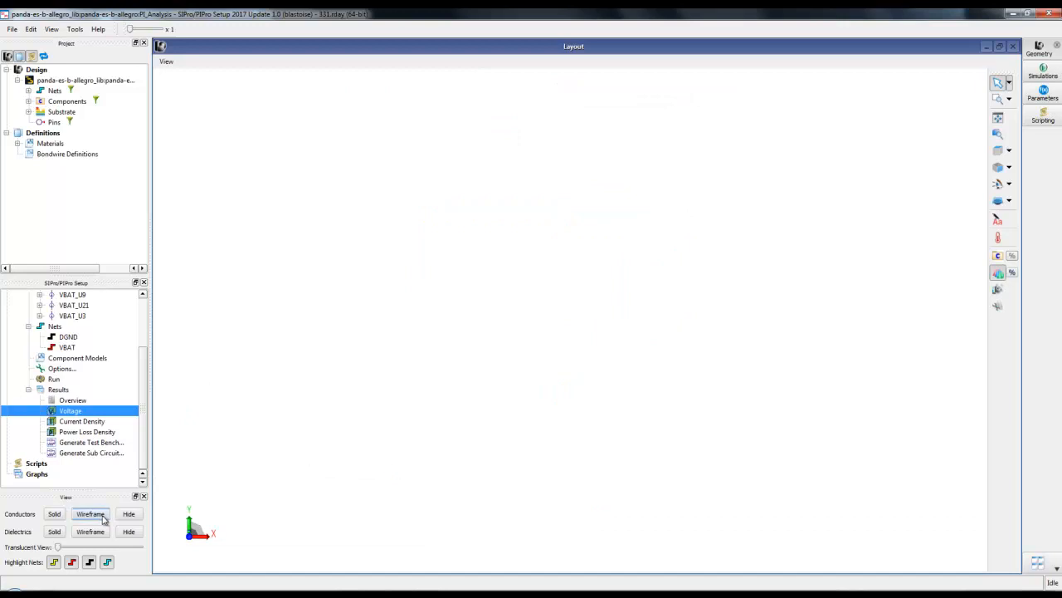
{"action": "left_click", "coordinate": [103, 518]}
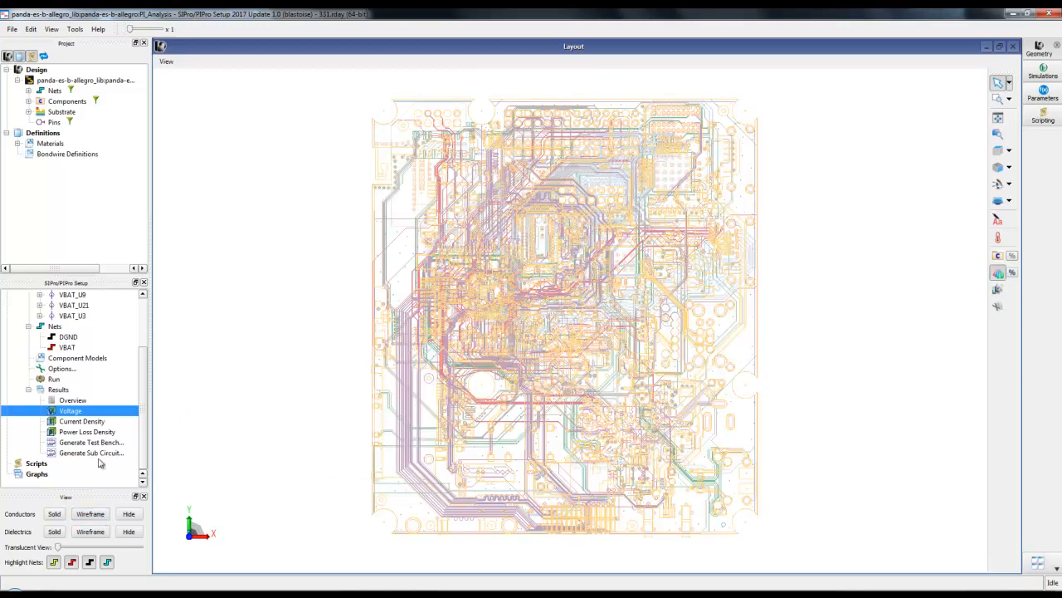
Step: Open the DC results overview of VBAT_DCIR and enlarge its window to fit the whole Power Graph
{"action": "left_click", "coordinate": [71, 400]}
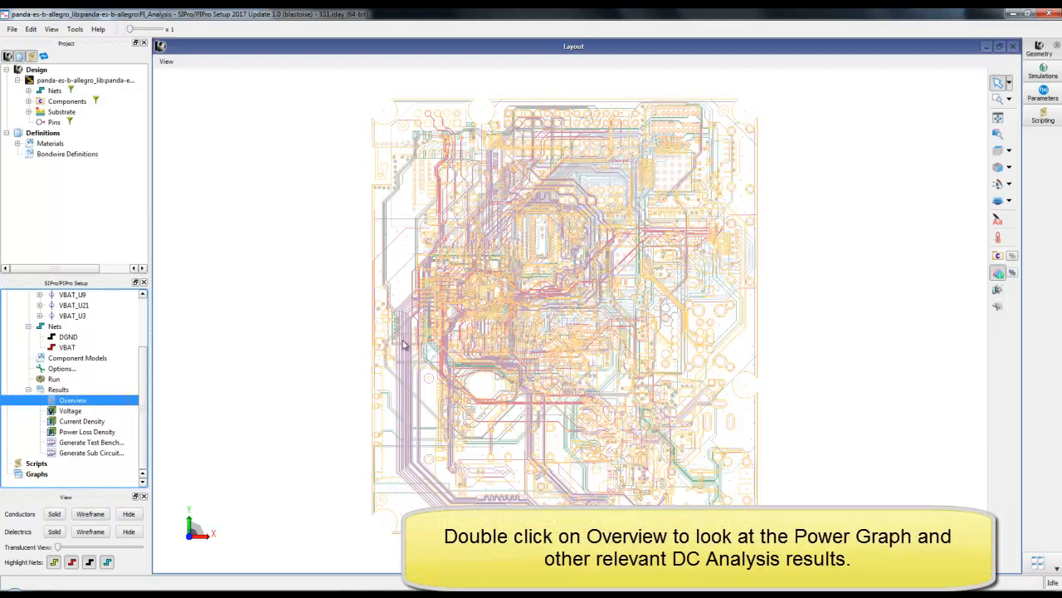
{"action": "double_click", "coordinate": [83, 403]}
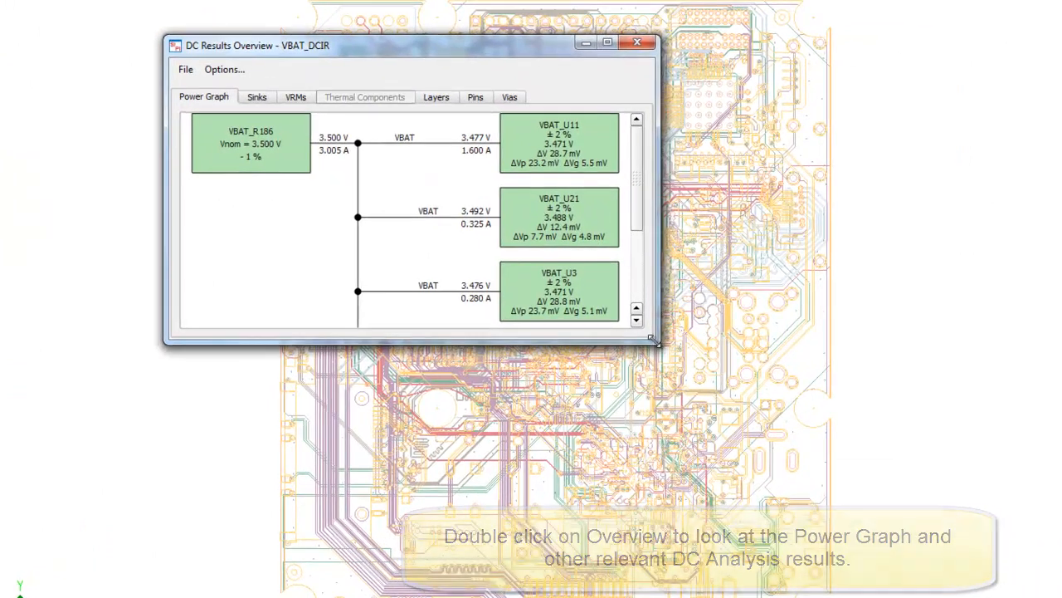
{"action": "left_click_drag", "start_coordinate": [657, 342], "coordinate": [927, 585]}
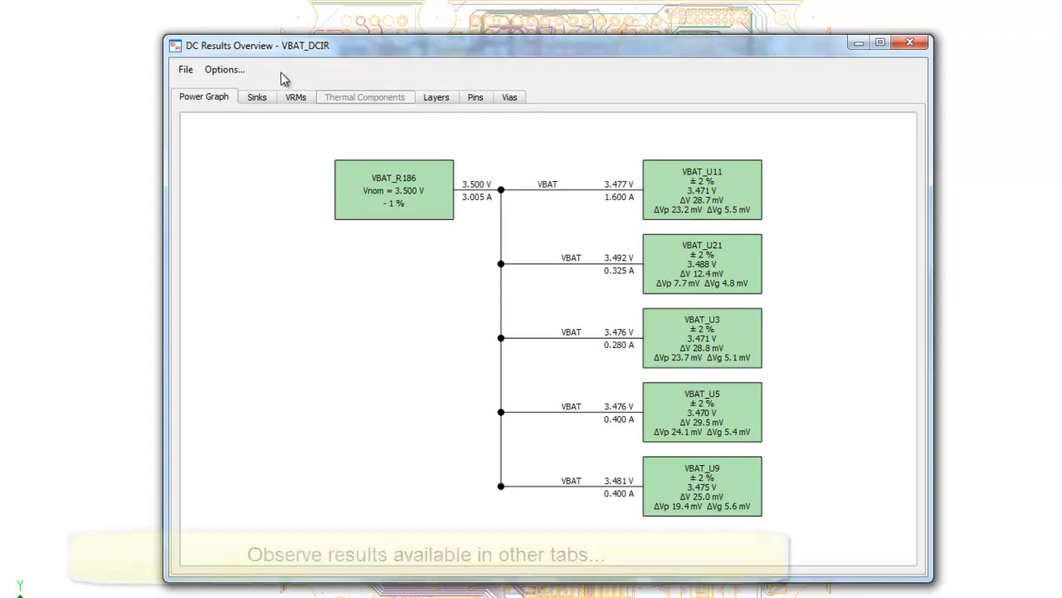
Step: Review the sink, VRM, layer and pin results in the DC results overview
{"action": "left_click", "coordinate": [254, 99]}
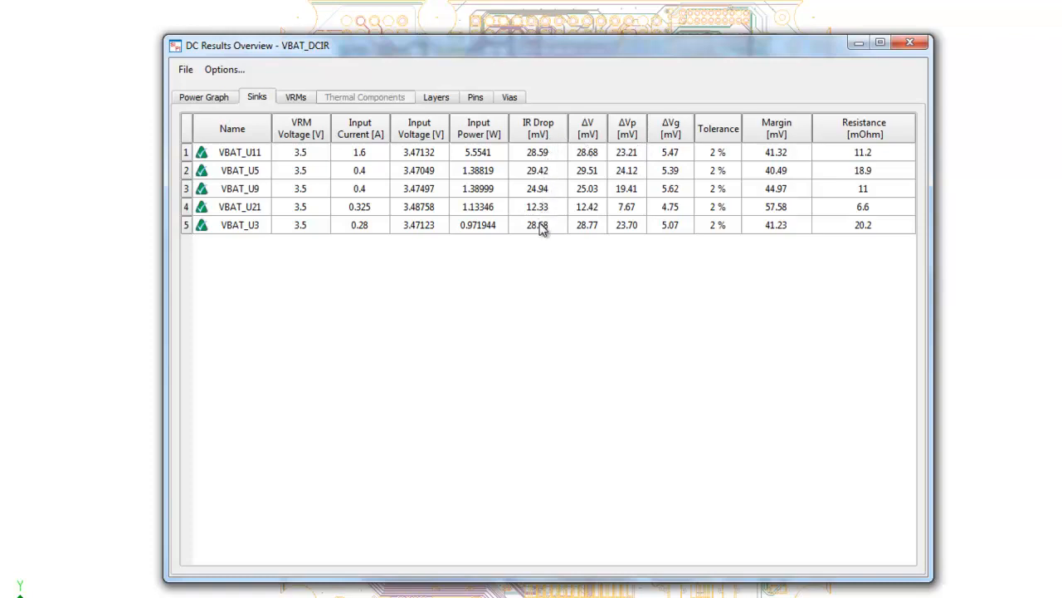
{"action": "left_click", "coordinate": [298, 102]}
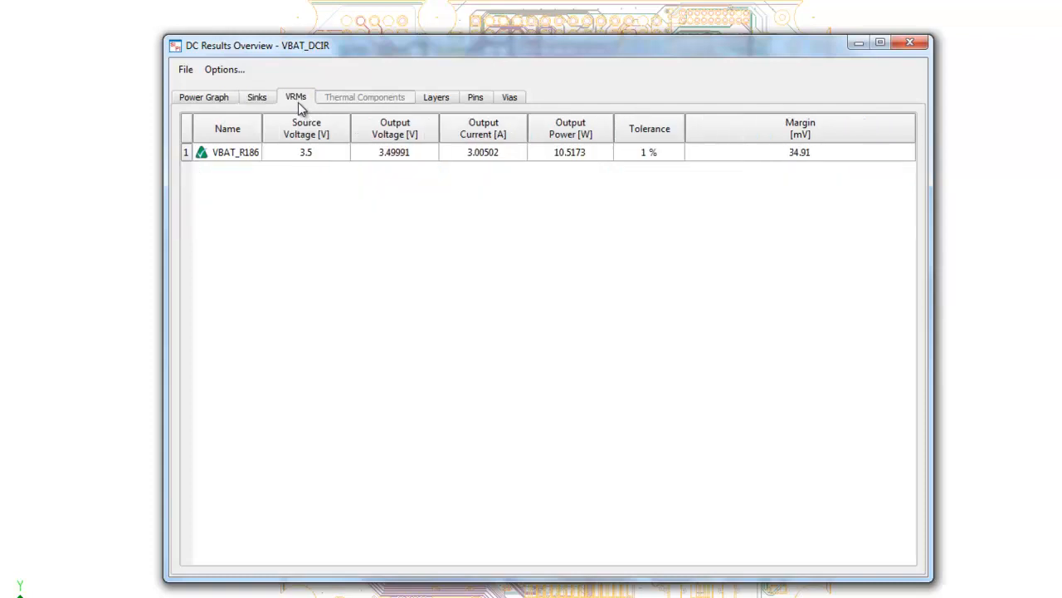
{"action": "left_click", "coordinate": [438, 98]}
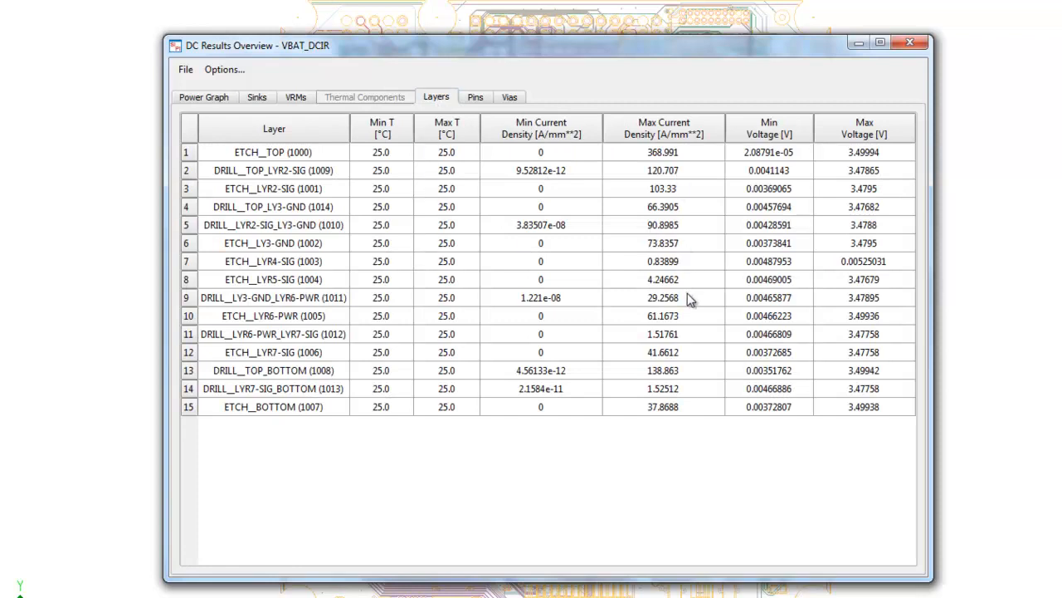
{"action": "left_click", "coordinate": [476, 101]}
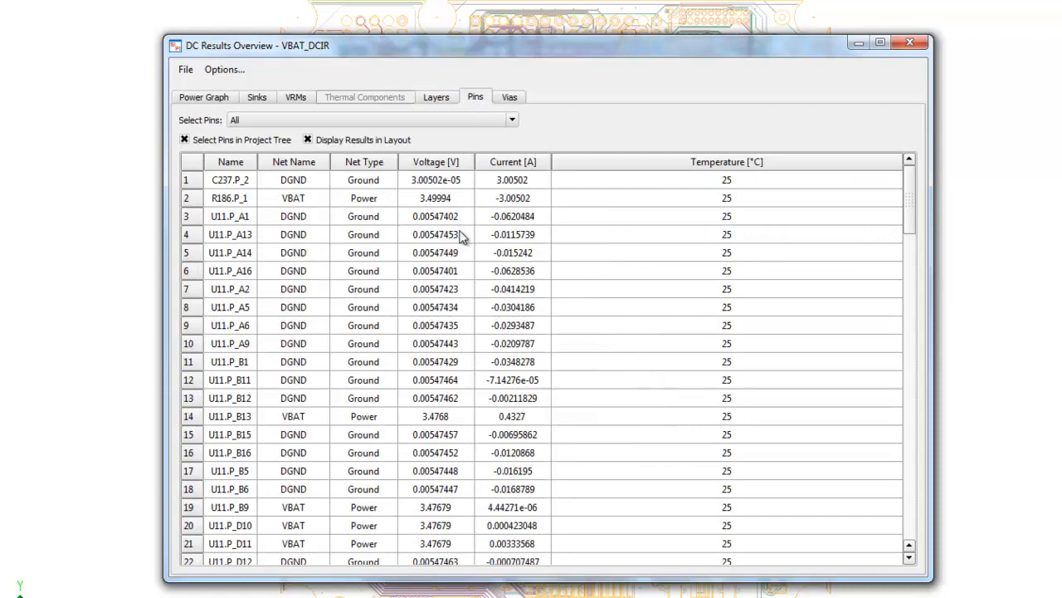
{"action": "scroll", "coordinate": [463, 236], "scroll_direction": "down", "scroll_amount": 10}
{"action": "scroll", "coordinate": [462, 237], "scroll_direction": "up", "scroll_amount": 10}
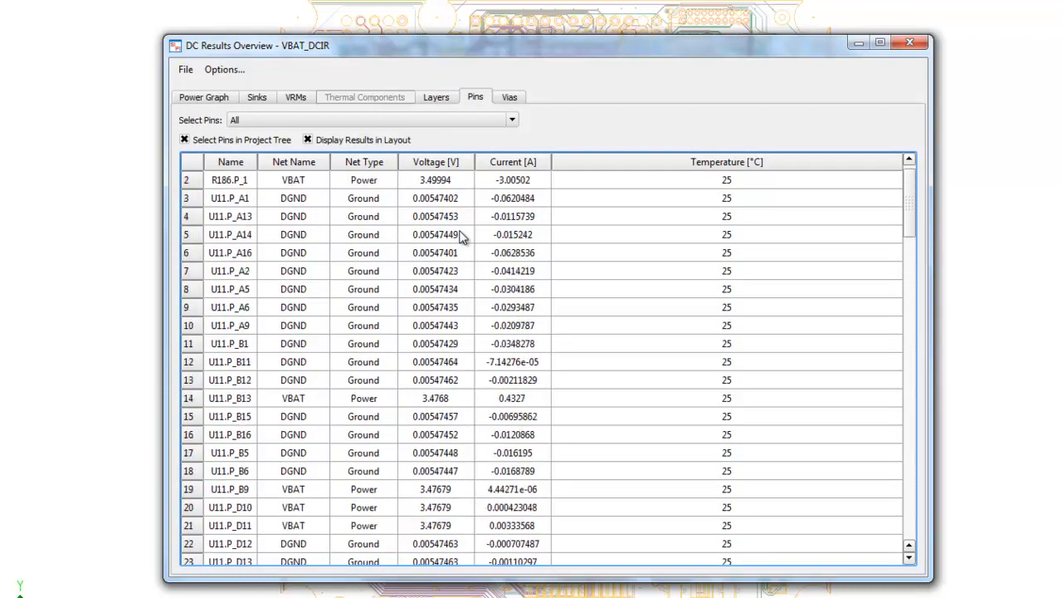
Step: List only the vias violating the maximum current limit and locate the violating via up close in the layout
{"action": "left_click", "coordinate": [511, 99]}
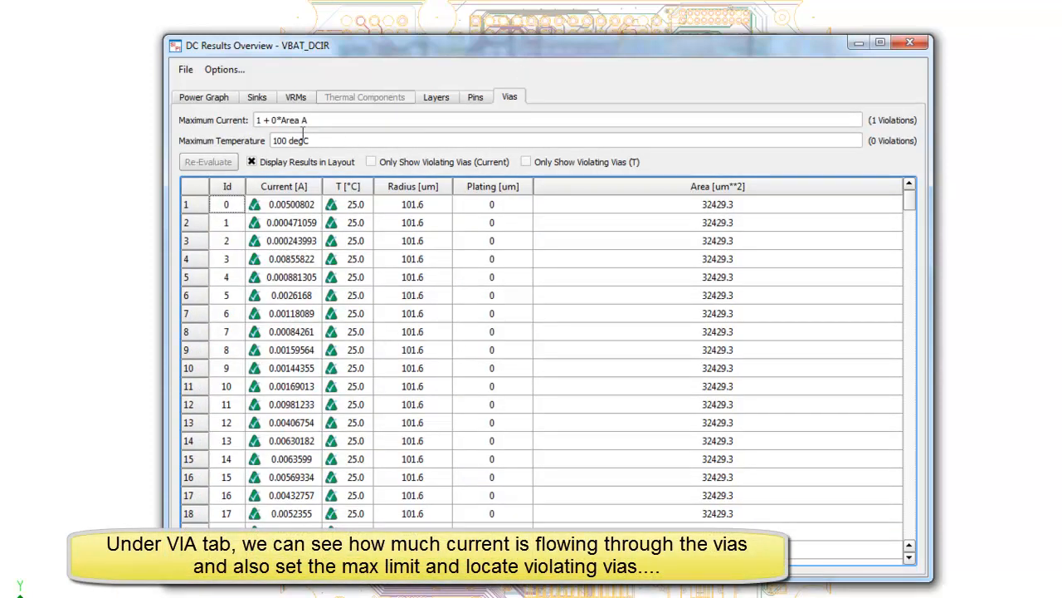
{"action": "left_click", "coordinate": [371, 162]}
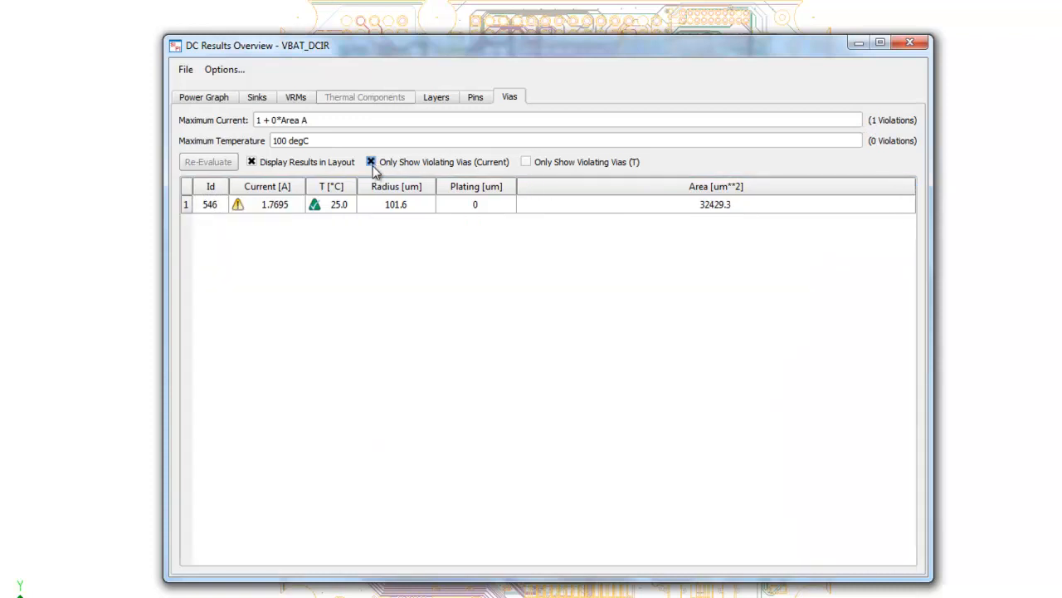
{"action": "left_click", "coordinate": [279, 210]}
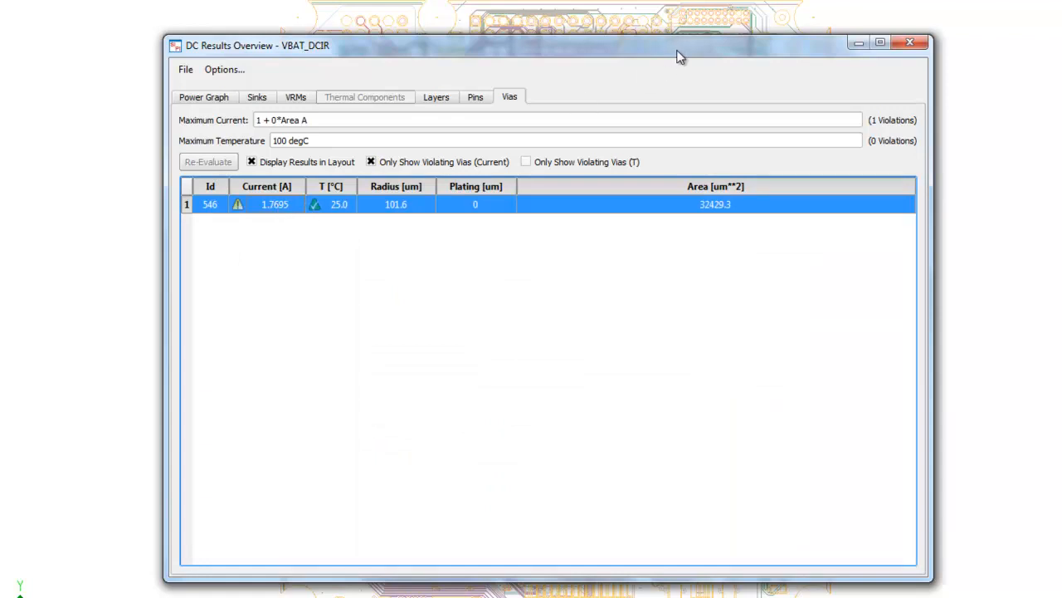
{"action": "left_click_drag", "start_coordinate": [677, 56], "coordinate": [66, 30]}
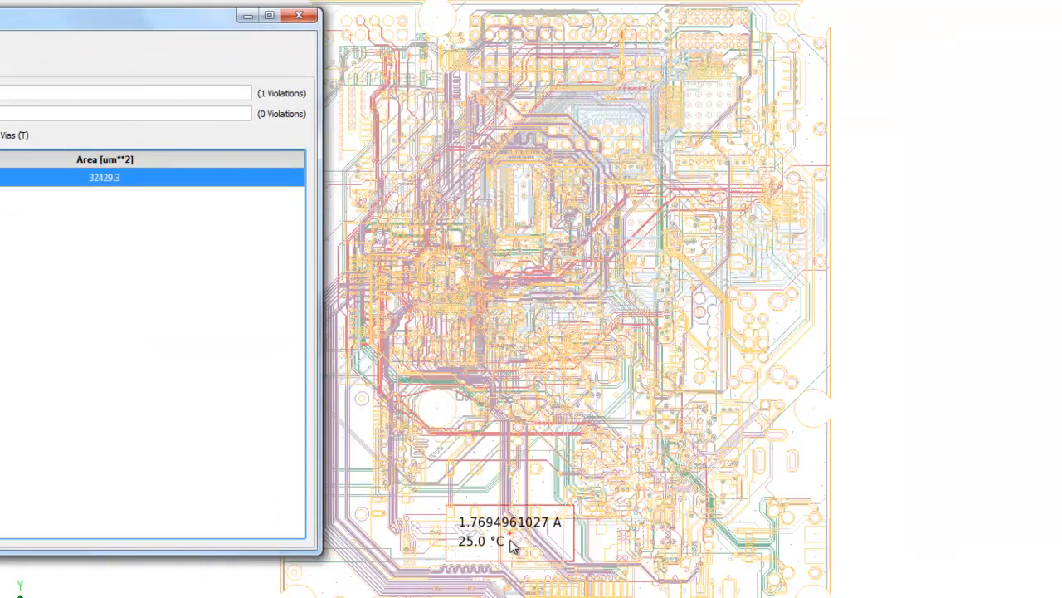
{"action": "scroll", "coordinate": [512, 545], "scroll_direction": "up", "scroll_amount": 5}
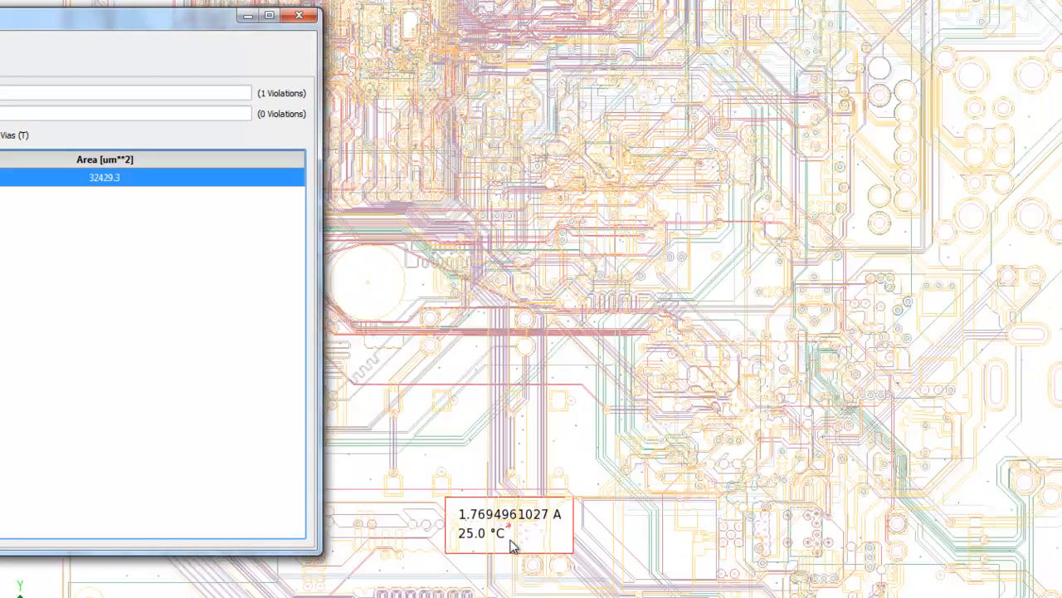
{"action": "scroll", "coordinate": [512, 545], "scroll_direction": "up", "scroll_amount": 5}
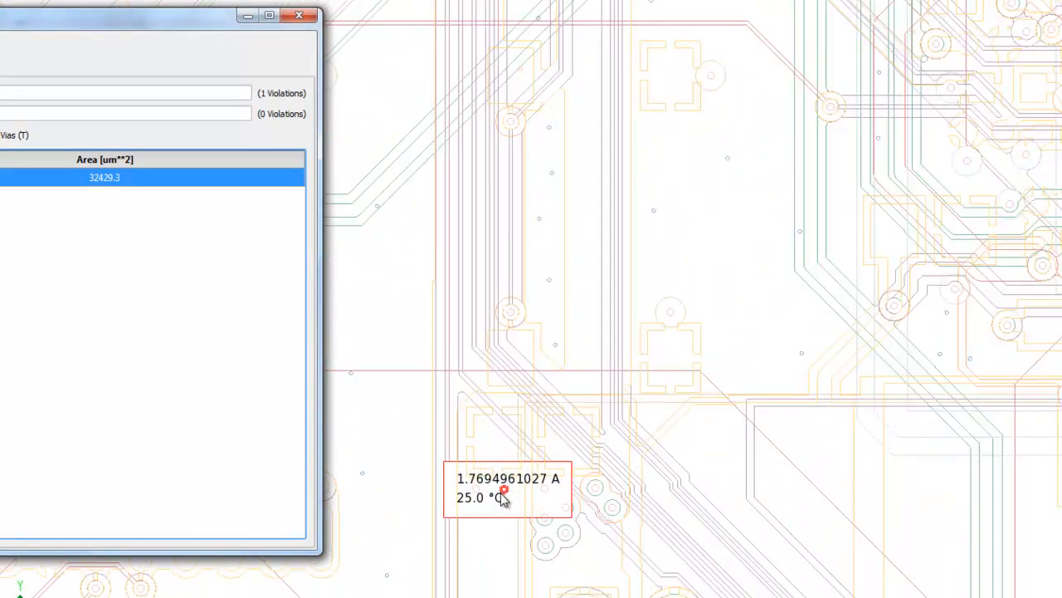
{"action": "scroll", "coordinate": [503, 497], "scroll_direction": "up", "scroll_amount": 4}
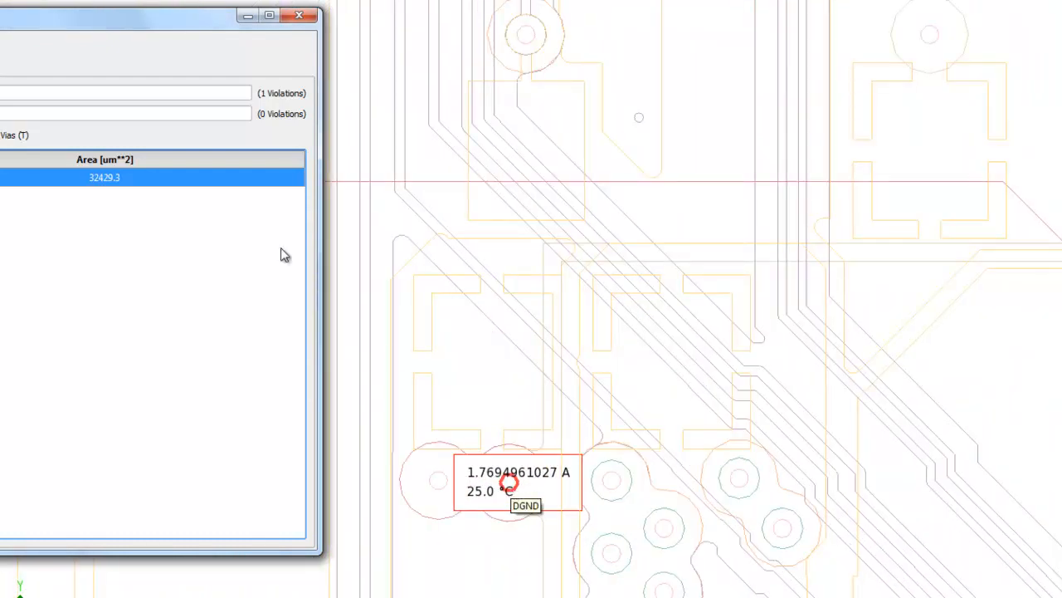
Step: Export the DC results overview to the Desktop as an HTML report named "testdc report"
{"action": "left_click_drag", "start_coordinate": [117, 27], "coordinate": [576, 98]}
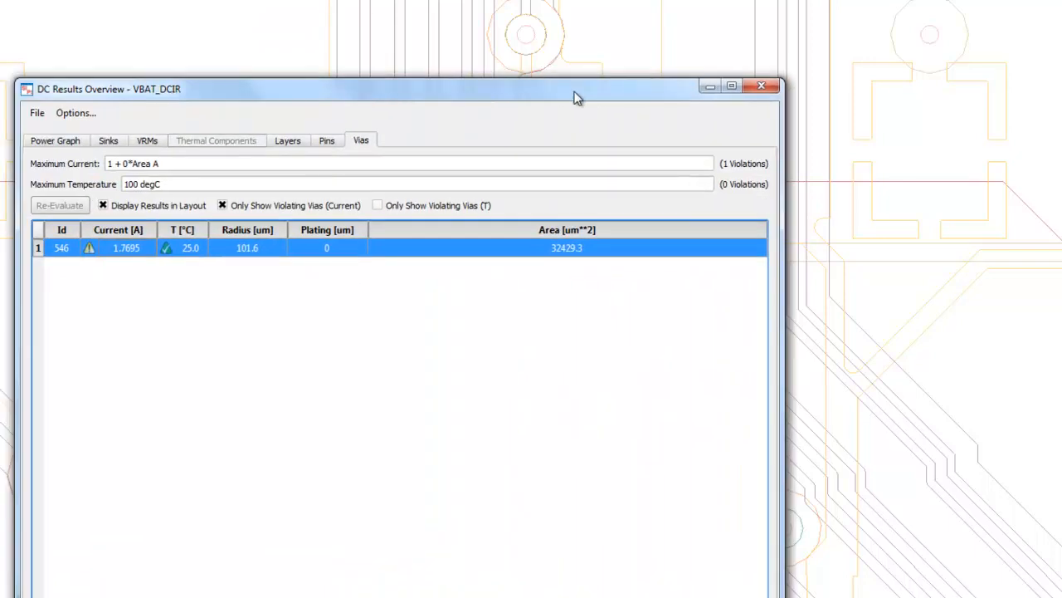
{"action": "left_click", "coordinate": [38, 114]}
{"action": "mouse_move", "coordinate": [53, 149]}
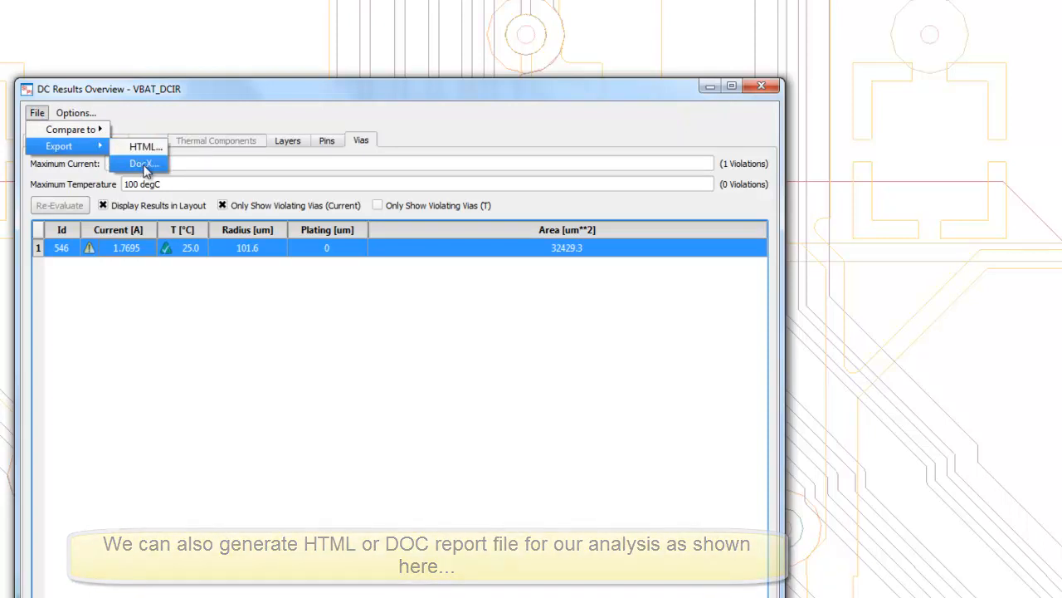
{"action": "left_click", "coordinate": [145, 147]}
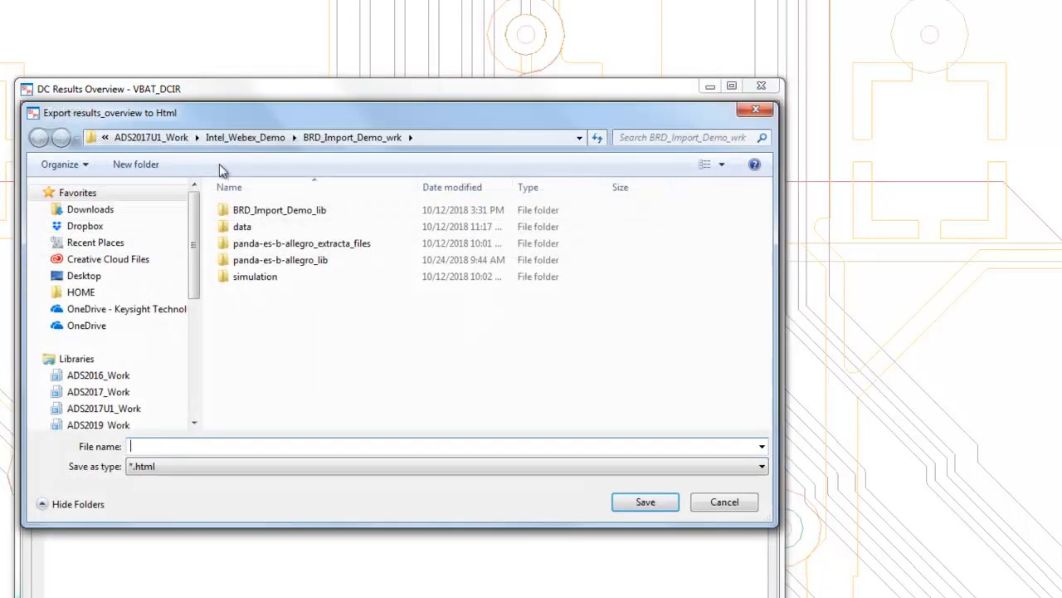
{"action": "left_click", "coordinate": [50, 278]}
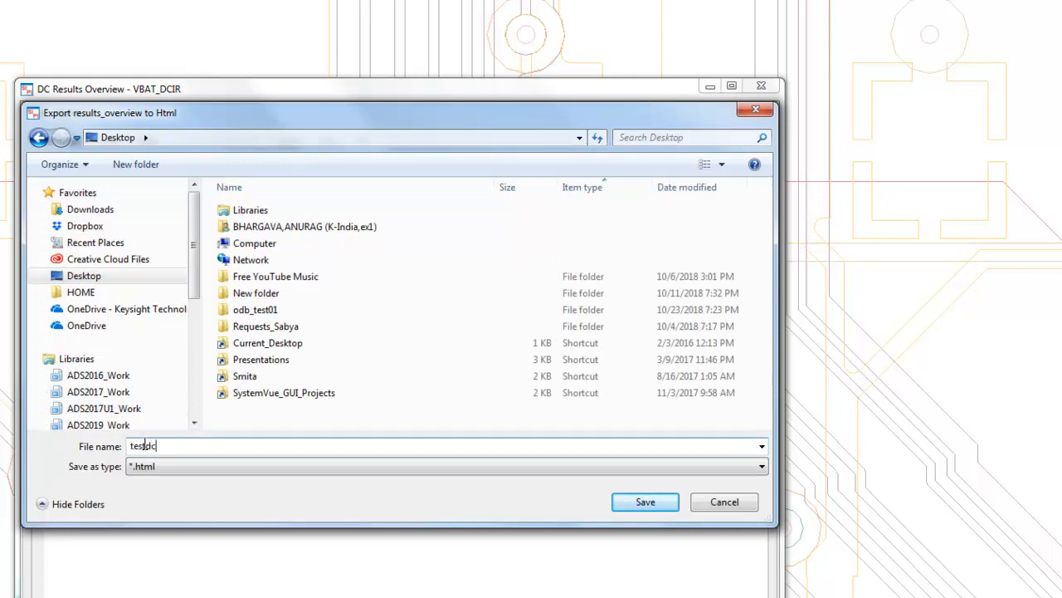
{"action": "key", "text": "Return"}
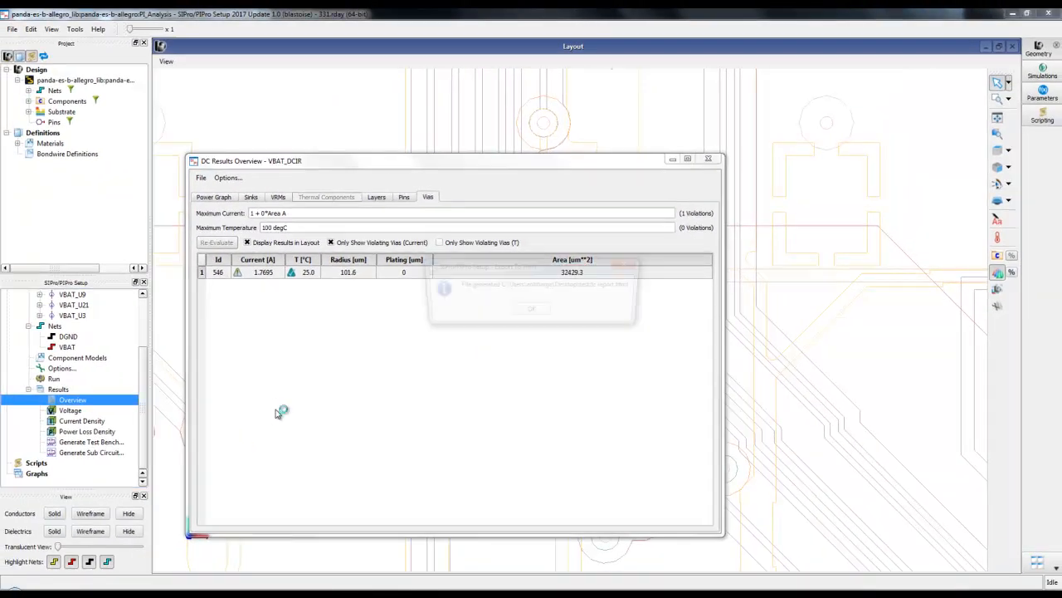
{"action": "left_click", "coordinate": [532, 312]}
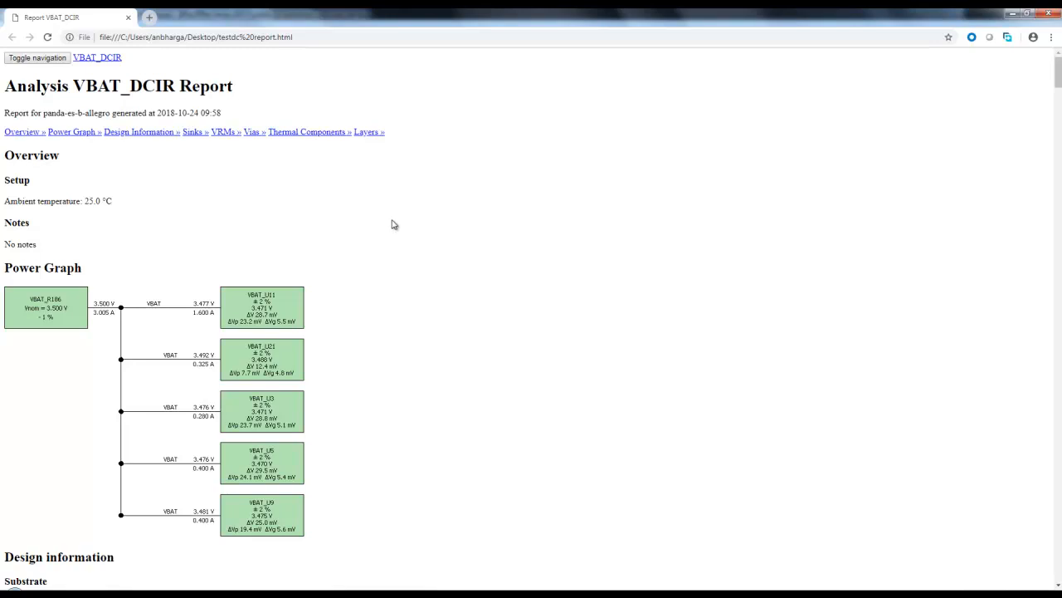
Step: Read through the exported VBAT_DCIR report in the browser, from the power graph down to the via and layer results
{"action": "scroll", "coordinate": [394, 224], "scroll_direction": "down", "scroll_amount": 4}
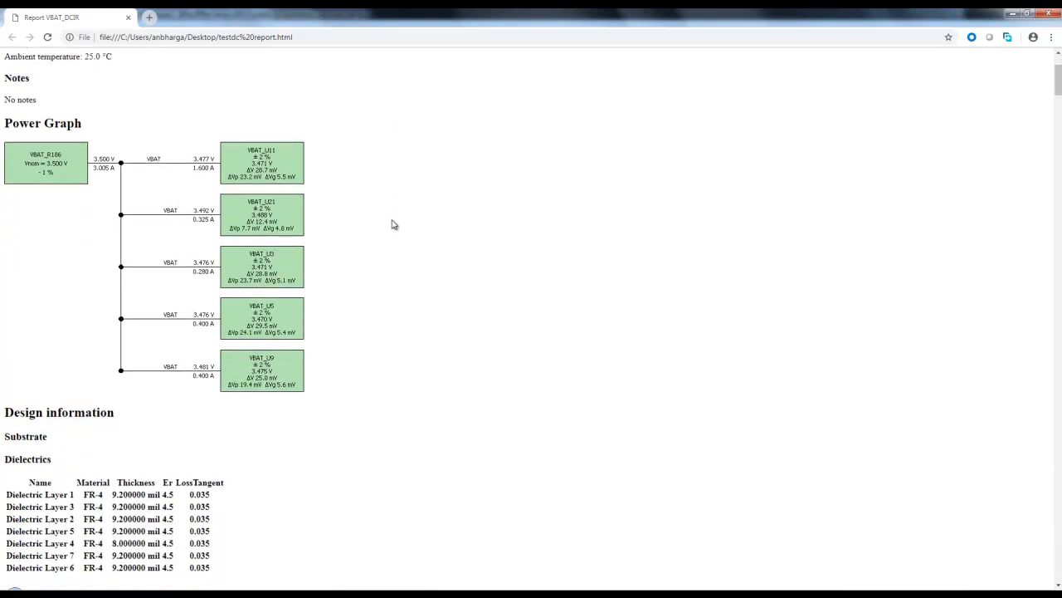
{"action": "scroll", "coordinate": [393, 224], "scroll_direction": "down", "scroll_amount": 6}
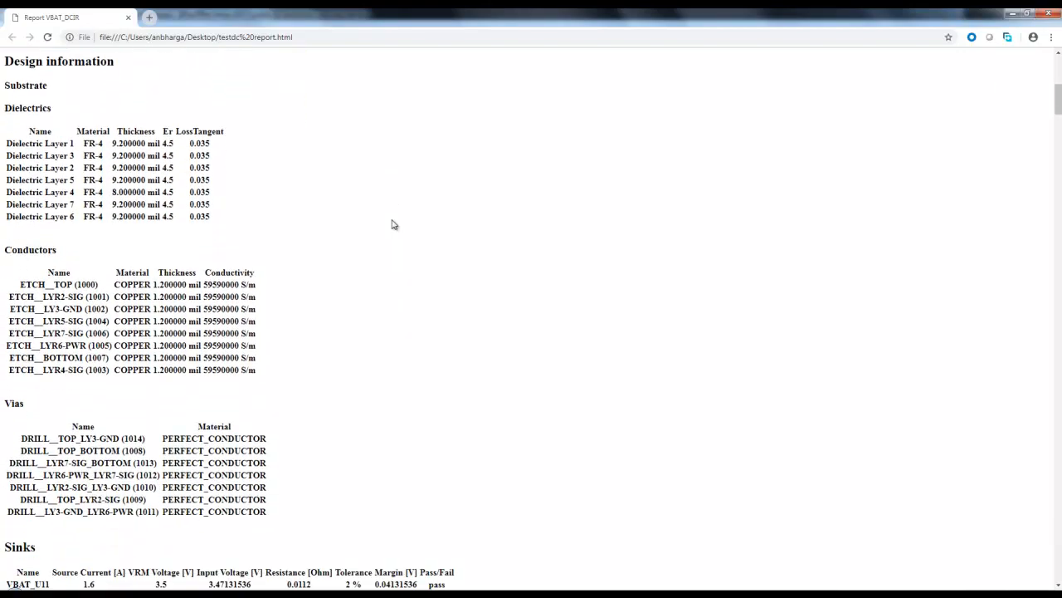
{"action": "scroll", "coordinate": [395, 229], "scroll_direction": "down", "scroll_amount": 8}
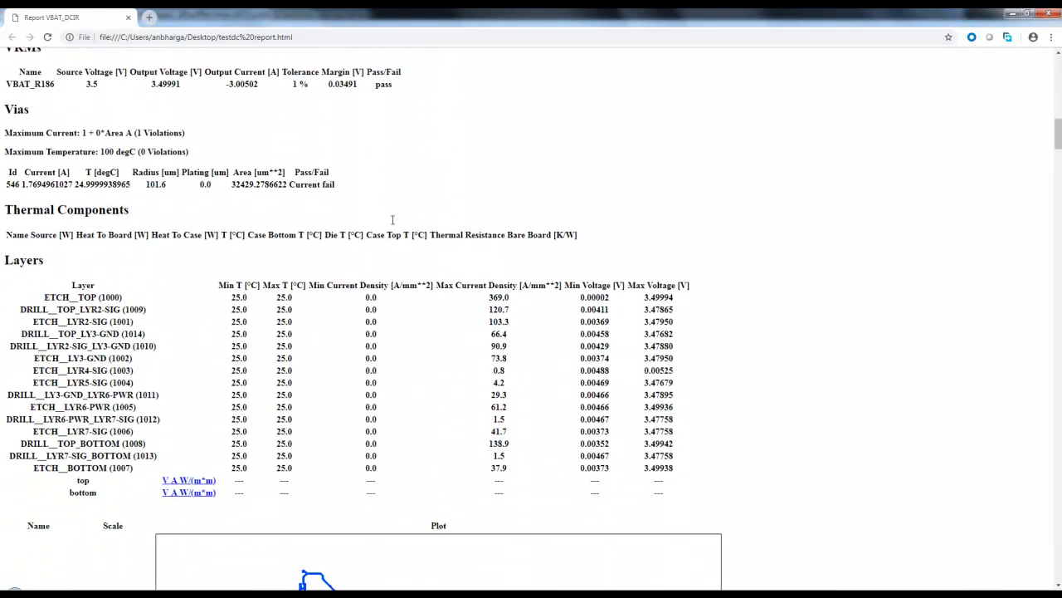
Step: Examine the report's voltage, current density and power loss plots for the power and ground nets on the top and bottom layers, and close the report
{"action": "scroll", "coordinate": [393, 224], "scroll_direction": "down", "scroll_amount": 12}
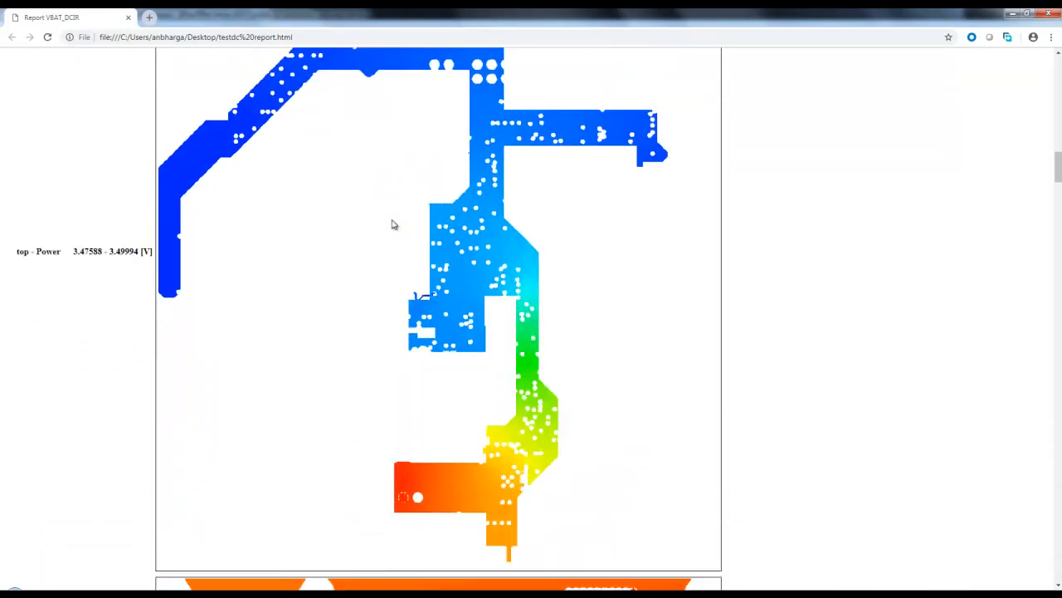
{"action": "scroll", "coordinate": [394, 224], "scroll_direction": "down", "scroll_amount": 11}
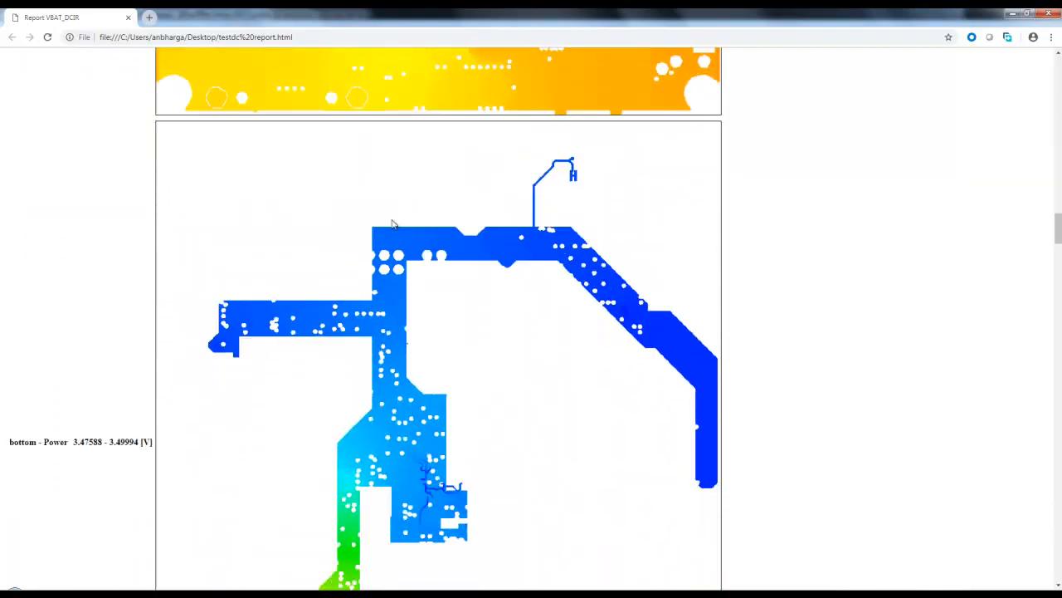
{"action": "scroll", "coordinate": [393, 224], "scroll_direction": "down", "scroll_amount": 11}
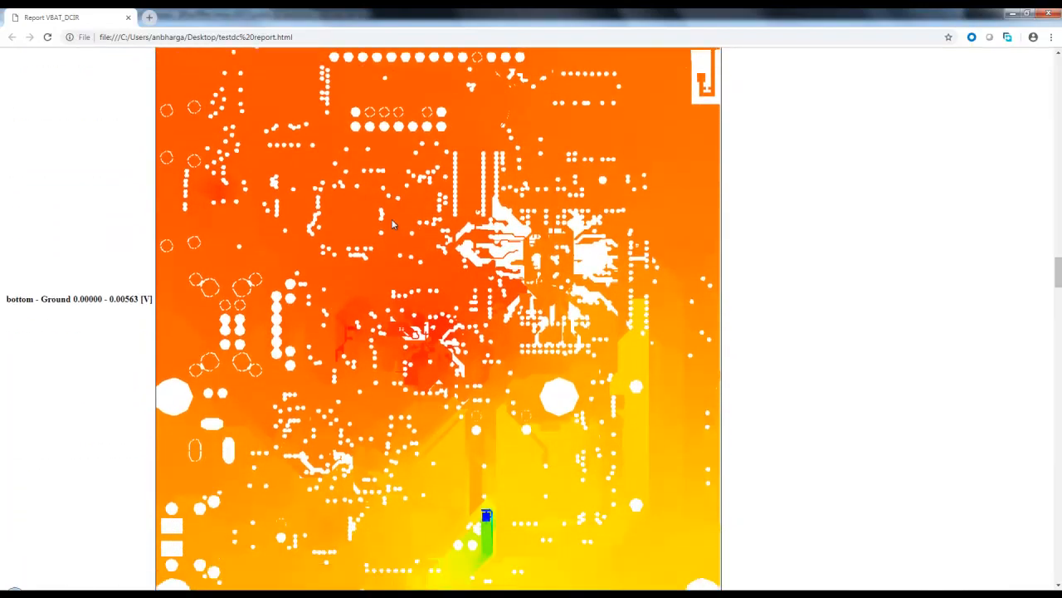
{"action": "scroll", "coordinate": [393, 224], "scroll_direction": "down", "scroll_amount": 11}
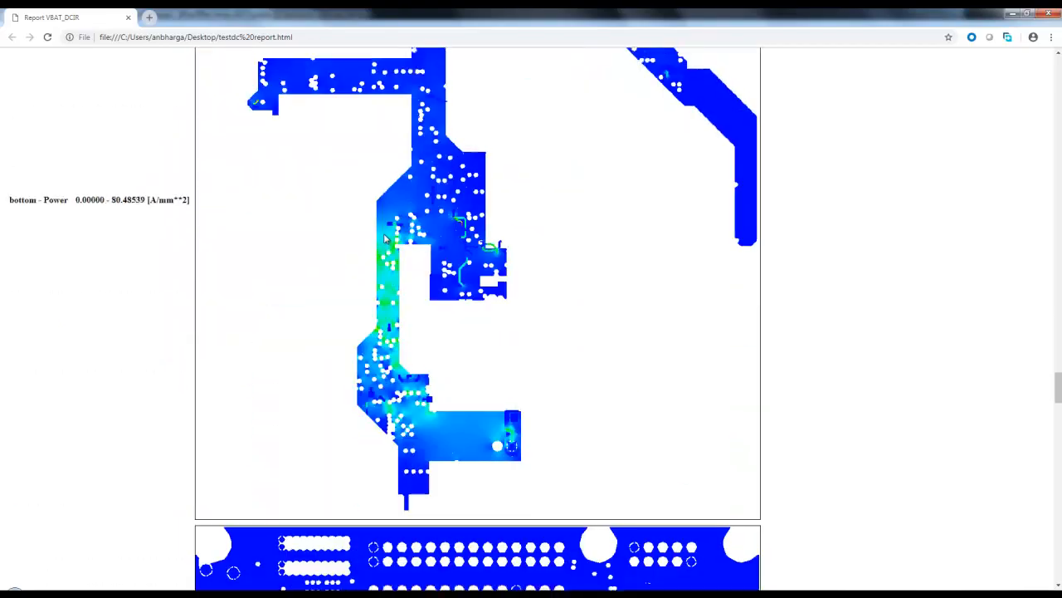
{"action": "scroll", "coordinate": [385, 246], "scroll_direction": "down", "scroll_amount": 11}
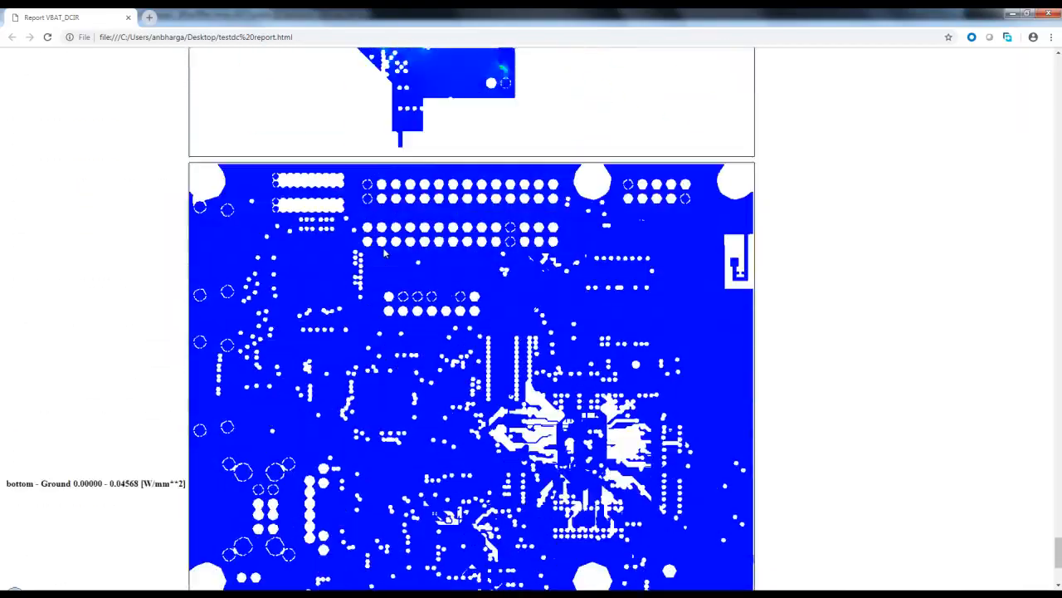
{"action": "scroll", "coordinate": [386, 256], "scroll_direction": "up", "scroll_amount": 20}
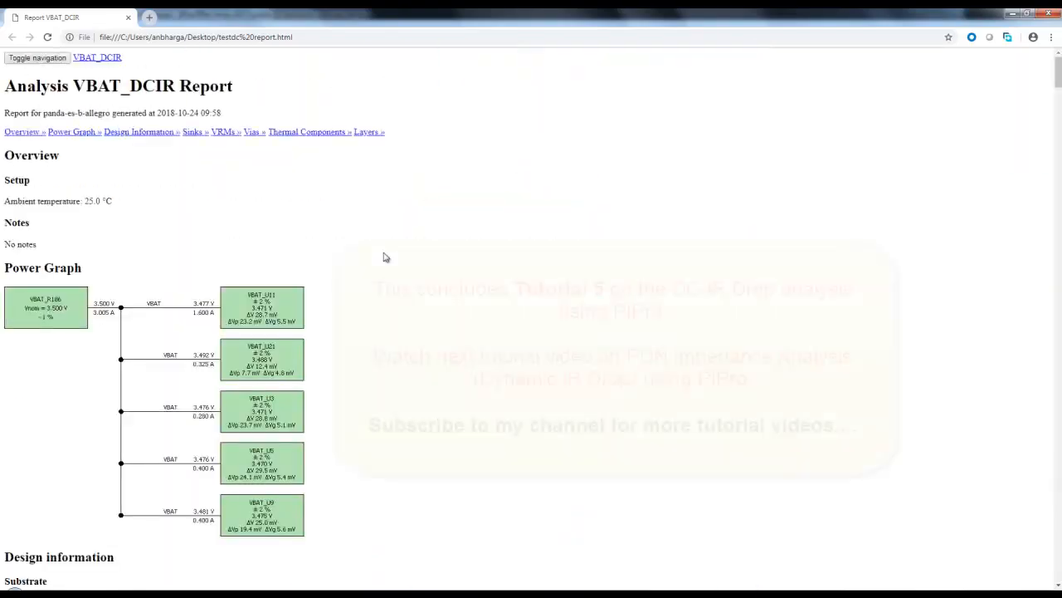
{"action": "left_click", "coordinate": [1048, 15]}
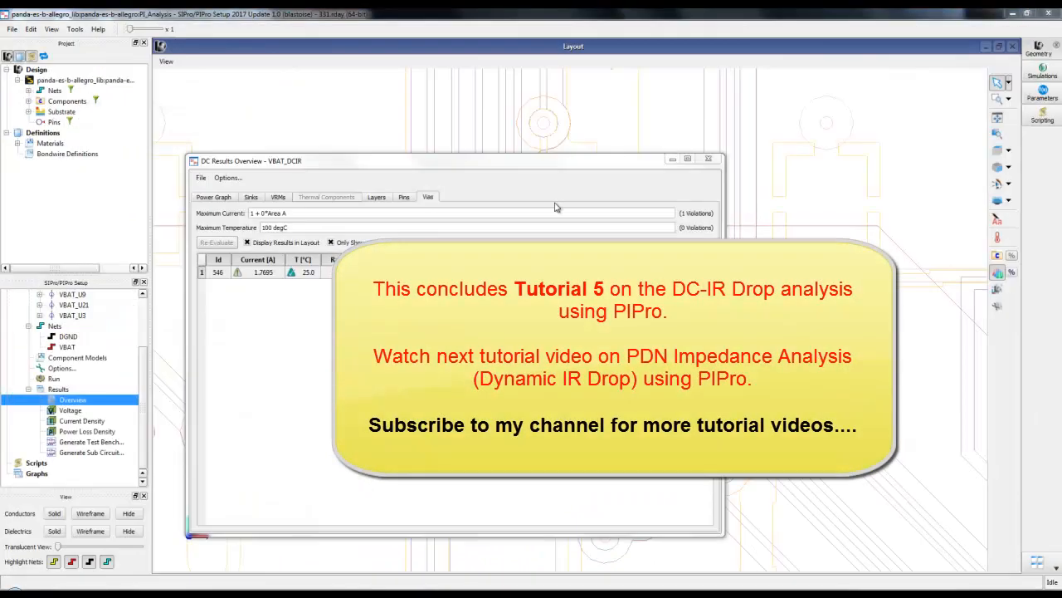